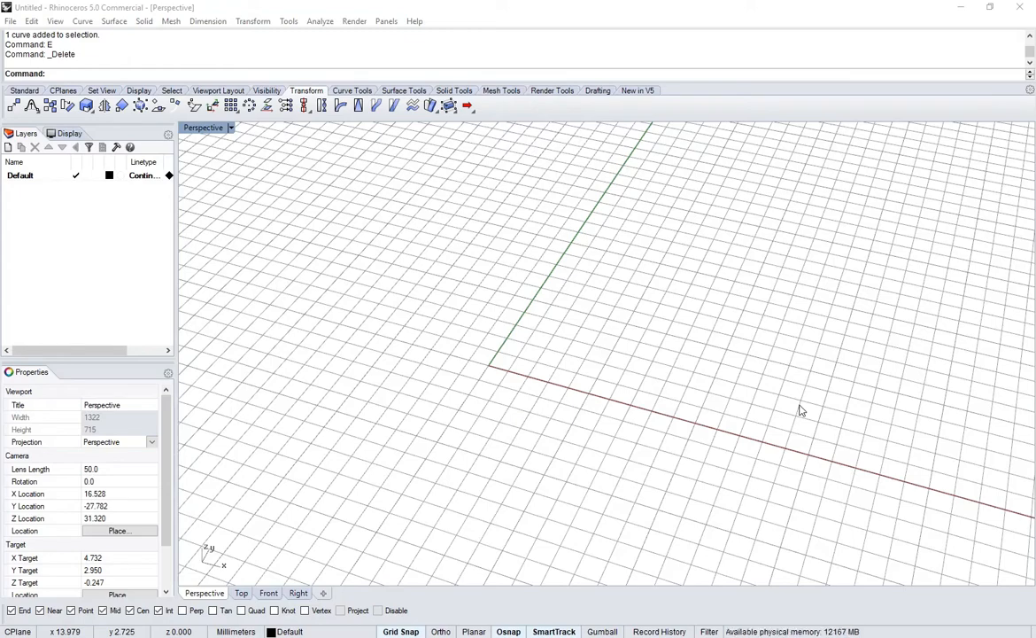
Draw an open degree-3 curve on the ground grid with control points at 0,3, then 2,0 and 4,3
{"action": "right_click_drag", "start_coordinate": [638, 383], "coordinate": [640, 436], "text": "shift"}
{"action": "right_click_drag", "start_coordinate": [579, 454], "coordinate": [634, 465], "text": "shift"}
{"action": "type", "text": "C"}
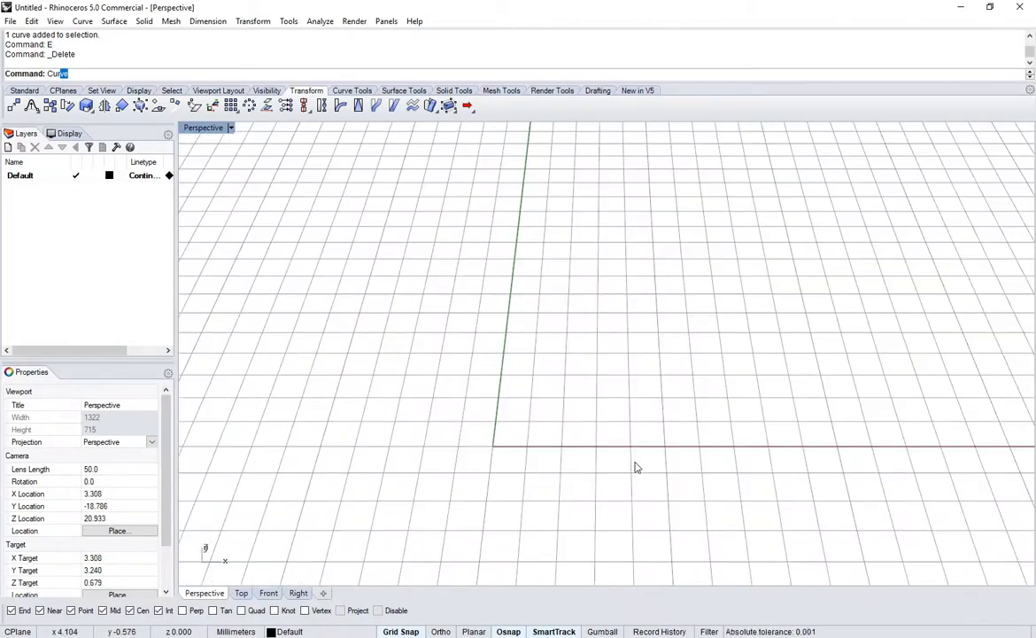
{"action": "type", "text": "urve"}
{"action": "key", "text": "Return"}
{"action": "left_click", "coordinate": [500, 378]}
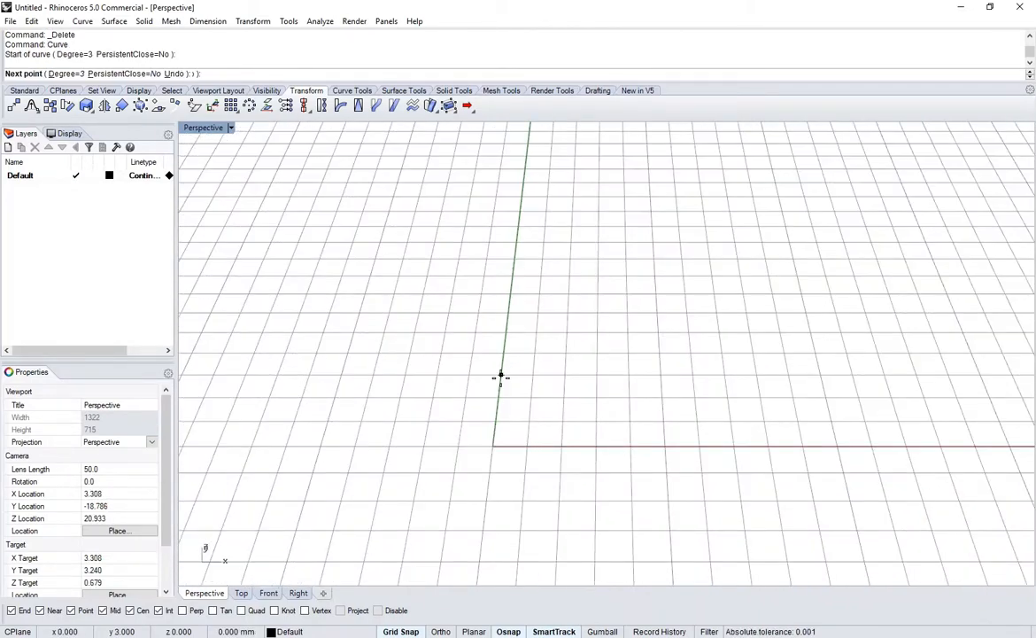
{"action": "left_click", "coordinate": [562, 446]}
{"action": "left_click", "coordinate": [625, 373]}
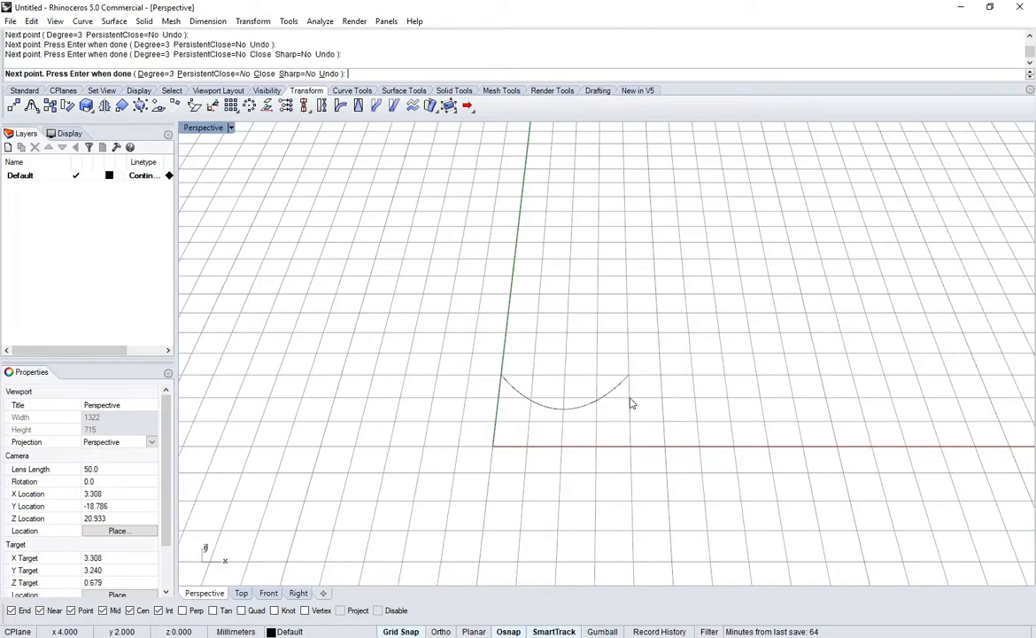
{"action": "key", "text": "Return"}
Extrude the curve 5 mm upward into an open extrusion with ExtrudeCrv, keeping the input curve
{"action": "right_click_drag", "start_coordinate": [610, 425], "coordinate": [596, 460]}
{"action": "left_click", "coordinate": [629, 426]}
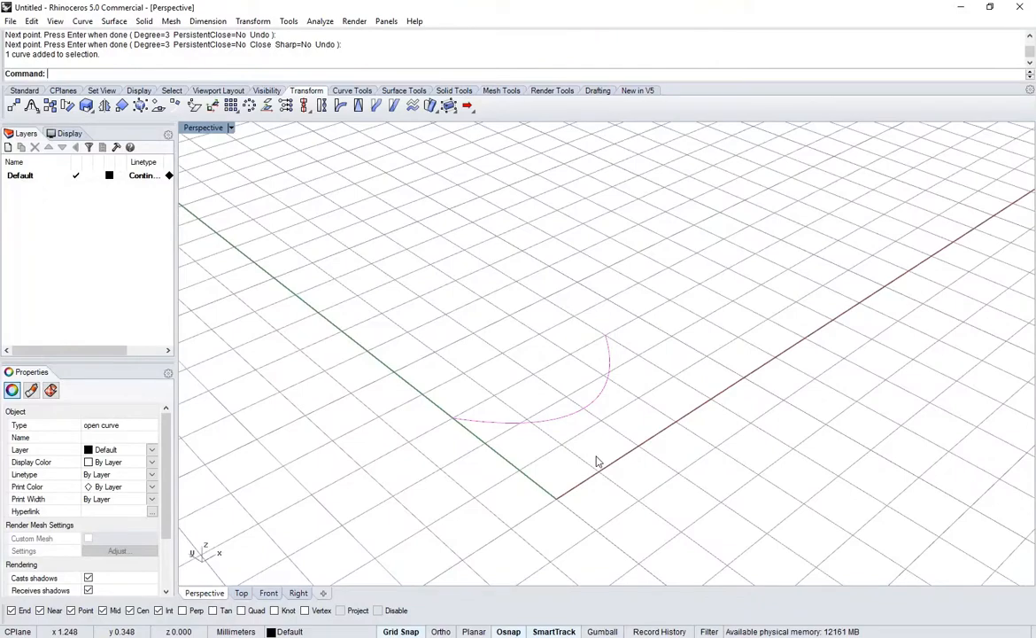
{"action": "right_click_drag", "start_coordinate": [626, 444], "coordinate": [580, 407]}
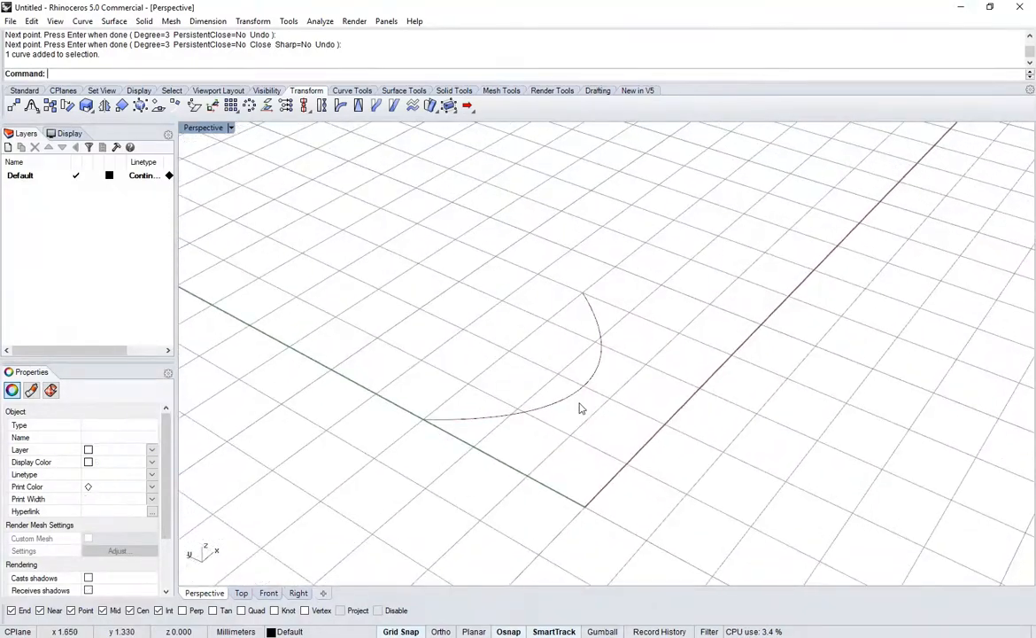
{"action": "left_click", "coordinate": [575, 401]}
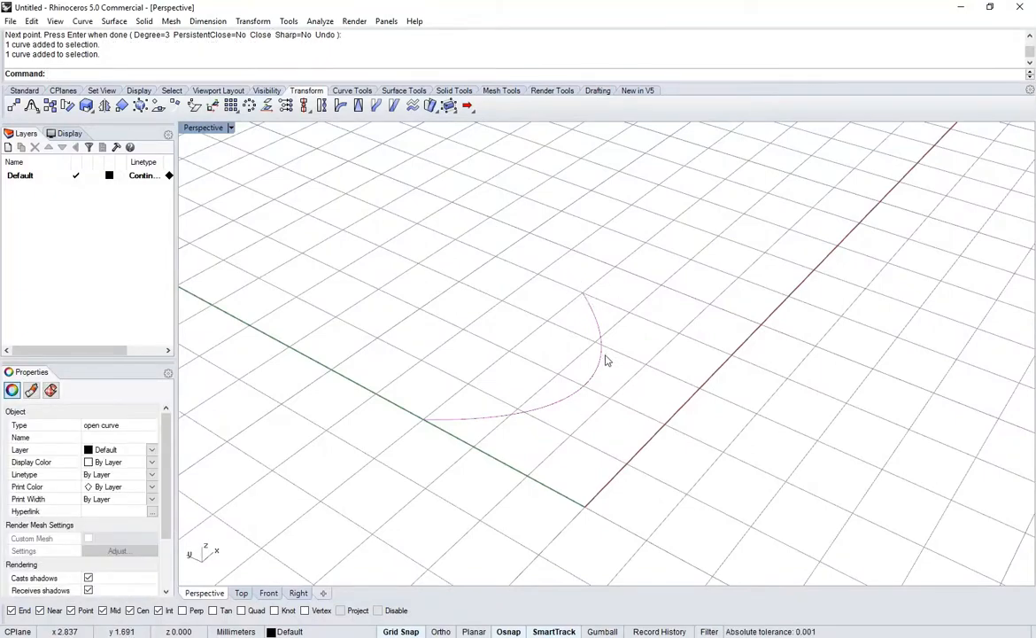
{"action": "right_click_drag", "start_coordinate": [583, 426], "coordinate": [563, 472]}
{"action": "type", "text": "EXTRU"}
{"action": "key", "text": "Return"}
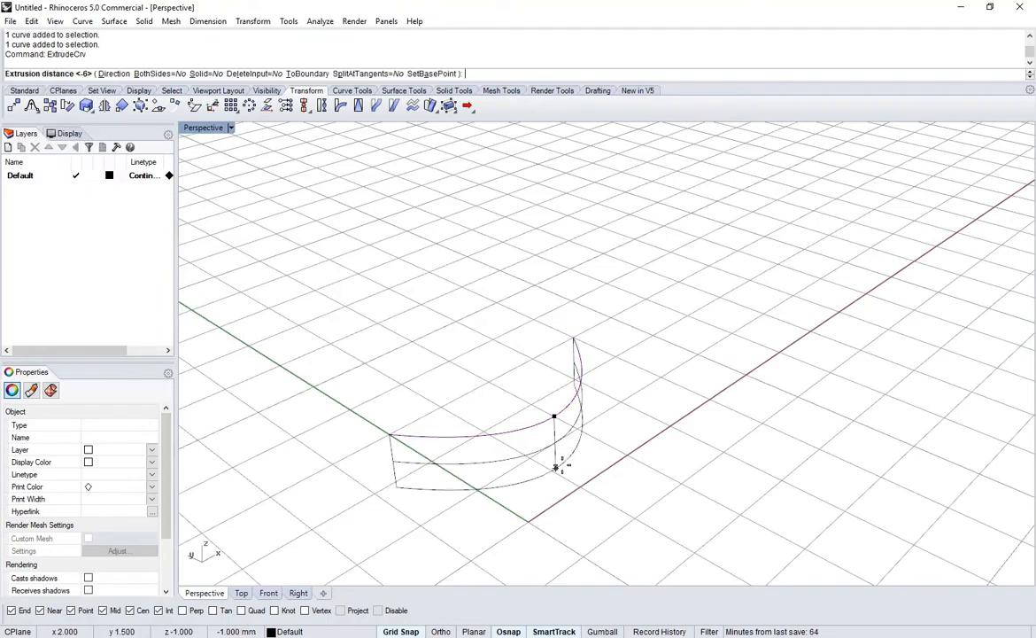
{"action": "scroll", "coordinate": [560, 234], "scroll_direction": "down", "scroll_amount": 4}
{"action": "scroll", "coordinate": [553, 232], "scroll_direction": "up", "scroll_amount": 3}
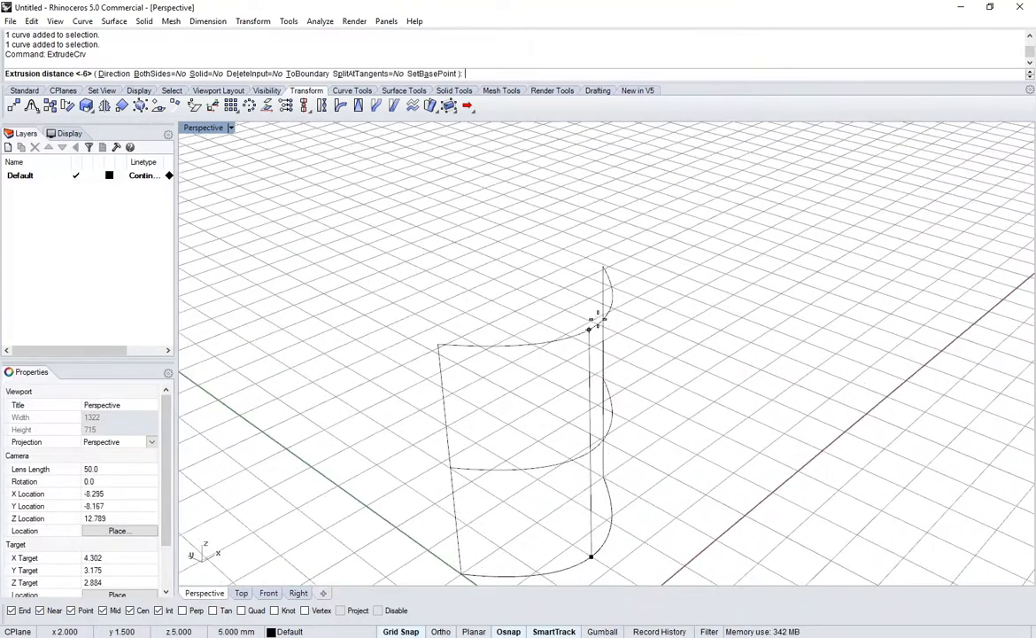
{"action": "left_click", "coordinate": [604, 319]}
Set the Perspective viewport's display mode to Shaded and view the extruded wall
{"action": "scroll", "coordinate": [651, 400], "scroll_direction": "up", "scroll_amount": 2}
{"action": "right_click_drag", "start_coordinate": [650, 400], "coordinate": [631, 429]}
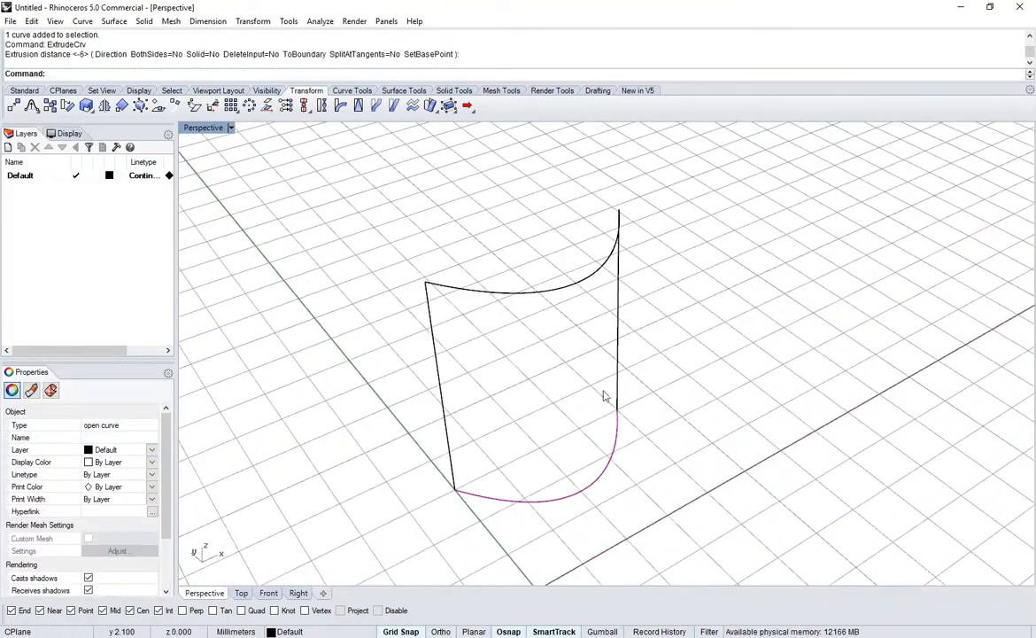
{"action": "left_click", "coordinate": [231, 128]}
{"action": "left_click", "coordinate": [205, 161]}
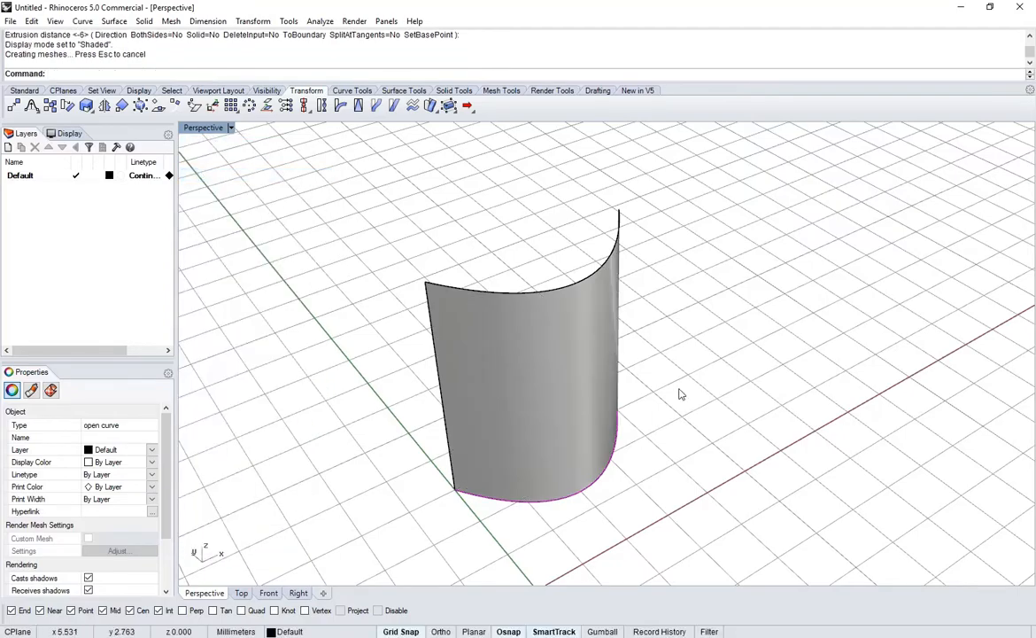
{"action": "mouse_move", "coordinate": [545, 393]}
{"action": "right_mouse_down"}
{"action": "mouse_move", "coordinate": [544, 434]}
{"action": "mouse_move", "coordinate": [775, 437]}
{"action": "mouse_move", "coordinate": [606, 360]}
{"action": "mouse_move", "coordinate": [616, 396]}
{"action": "mouse_move", "coordinate": [604, 366]}
{"action": "mouse_move", "coordinate": [580, 393]}
{"action": "mouse_move", "coordinate": [668, 416]}
{"action": "mouse_move", "coordinate": [642, 474]}
{"action": "mouse_move", "coordinate": [567, 478]}
{"action": "right_mouse_up"}
Select the extruded wall and turn on its control points
{"action": "left_click", "coordinate": [616, 396]}
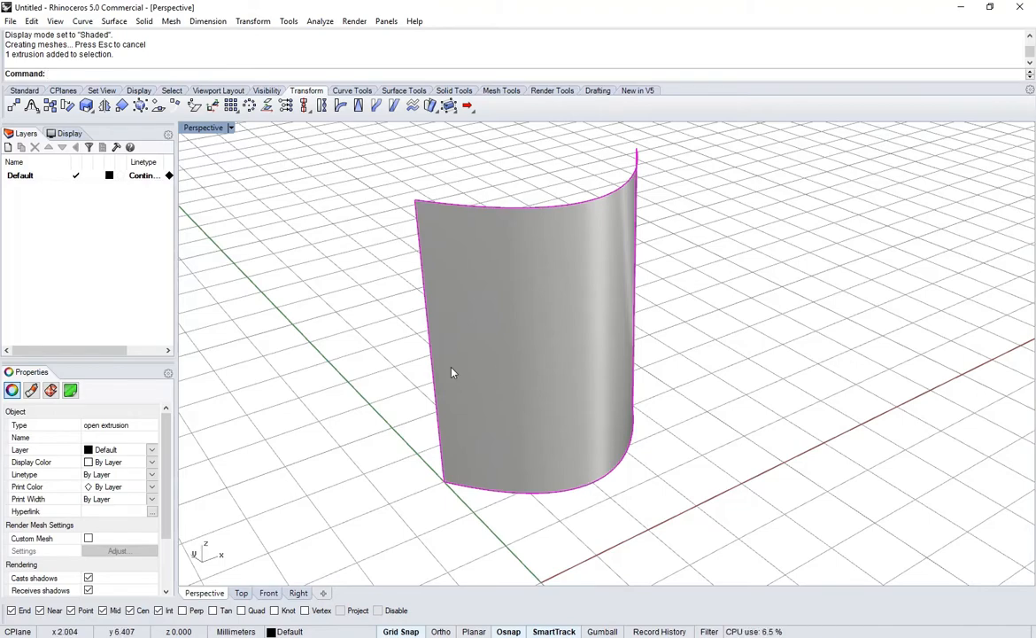
{"action": "right_click_drag", "start_coordinate": [452, 372], "coordinate": [447, 204]}
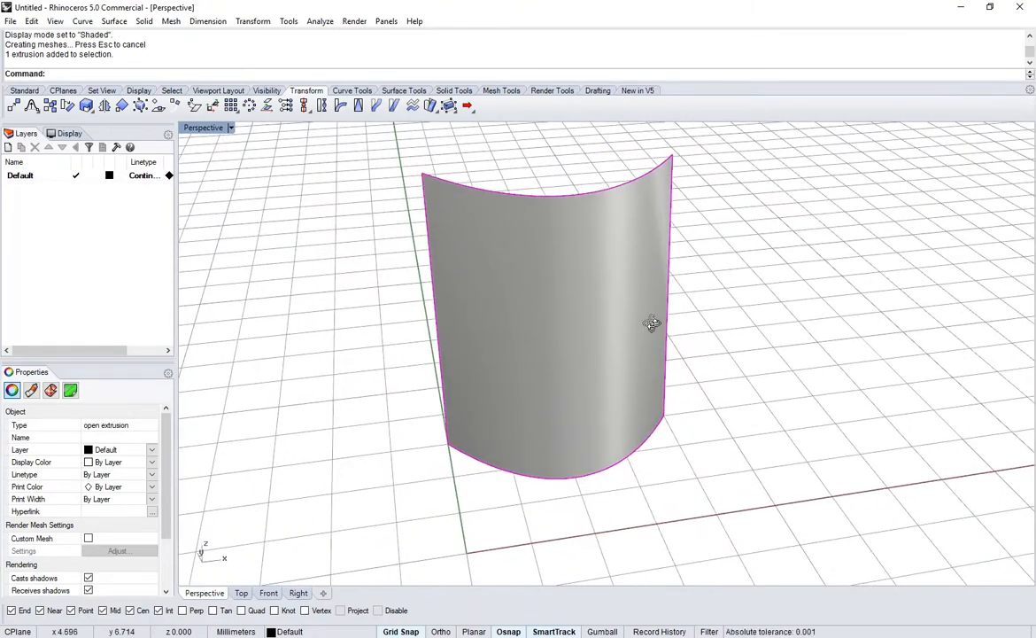
{"action": "right_click_drag", "start_coordinate": [652, 324], "coordinate": [706, 403]}
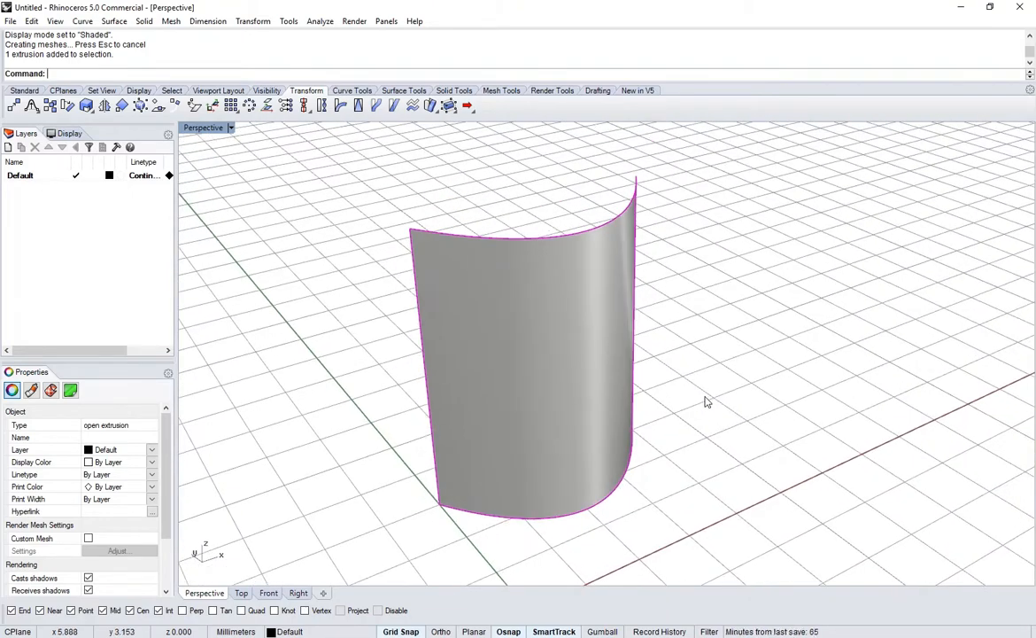
{"action": "scroll", "coordinate": [706, 403], "scroll_direction": "down", "scroll_amount": 2}
{"action": "key", "text": "F10"}
{"action": "scroll", "coordinate": [654, 383], "scroll_direction": "up", "scroll_amount": 2}
{"action": "right_click_drag", "start_coordinate": [654, 384], "coordinate": [571, 382], "text": "shift"}
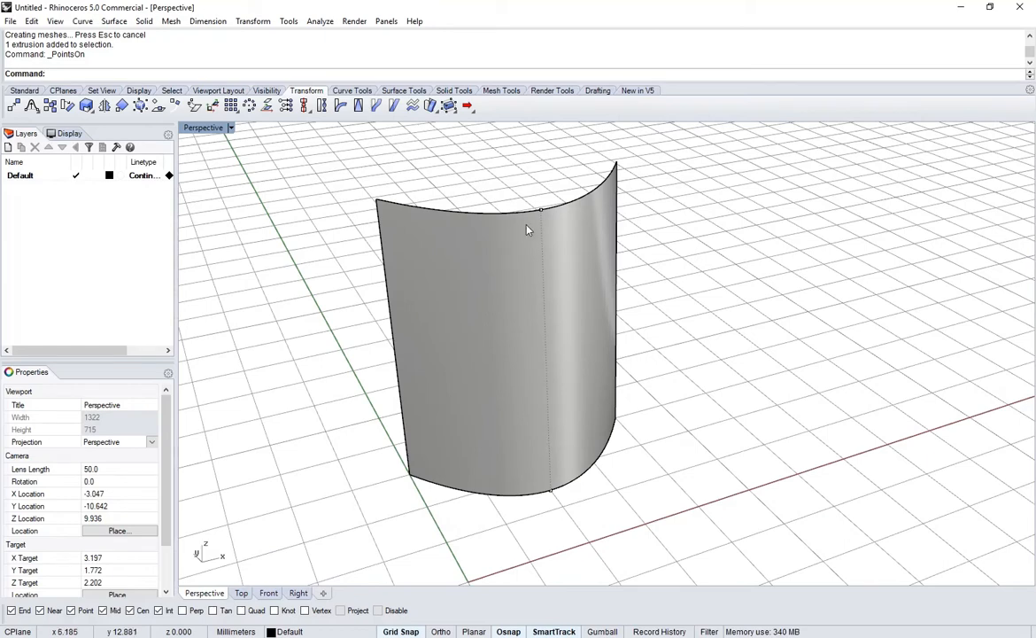
Try to move the upper control point of the extrusion, and undo the move
{"action": "right_click_drag", "start_coordinate": [526, 231], "coordinate": [517, 217]}
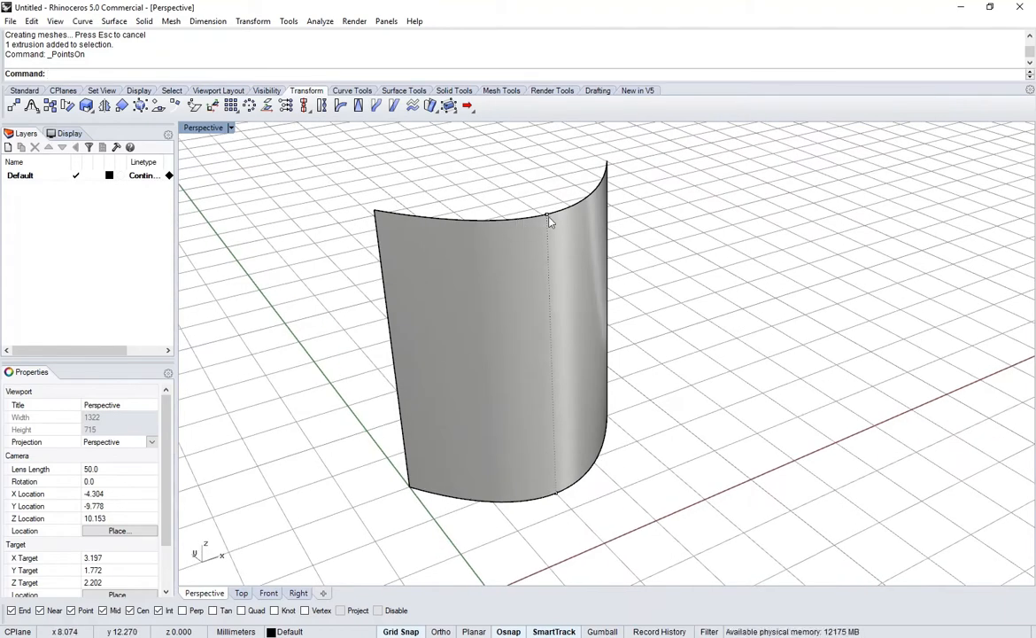
{"action": "right_click_drag", "start_coordinate": [550, 224], "coordinate": [561, 228]}
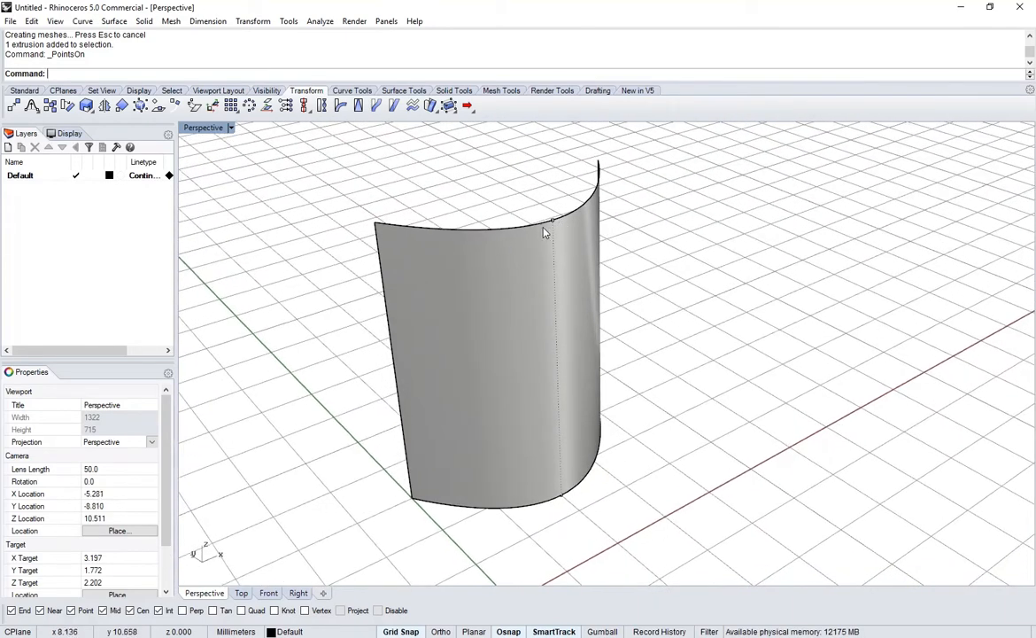
{"action": "left_click", "coordinate": [555, 221]}
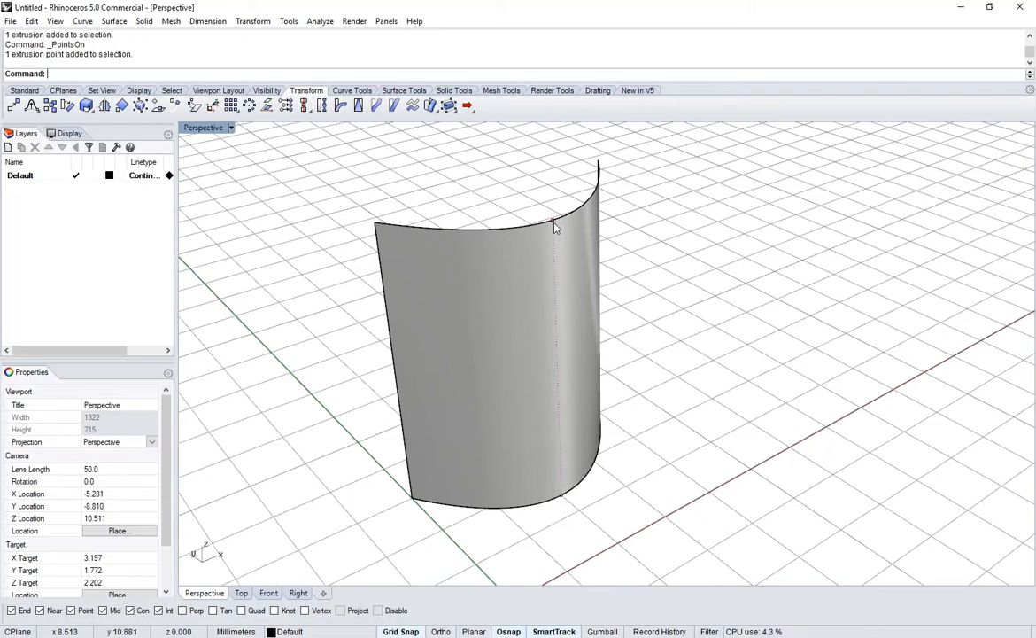
{"action": "left_click", "coordinate": [554, 224]}
{"action": "mouse_move", "coordinate": [568, 224]}
{"action": "right_mouse_down"}
{"action": "mouse_move", "coordinate": [589, 230]}
{"action": "mouse_move", "coordinate": [560, 235]}
{"action": "right_mouse_up"}
{"action": "left_click_drag", "start_coordinate": [550, 232], "coordinate": [493, 193]}
{"action": "key", "text": "ctrl+z"}
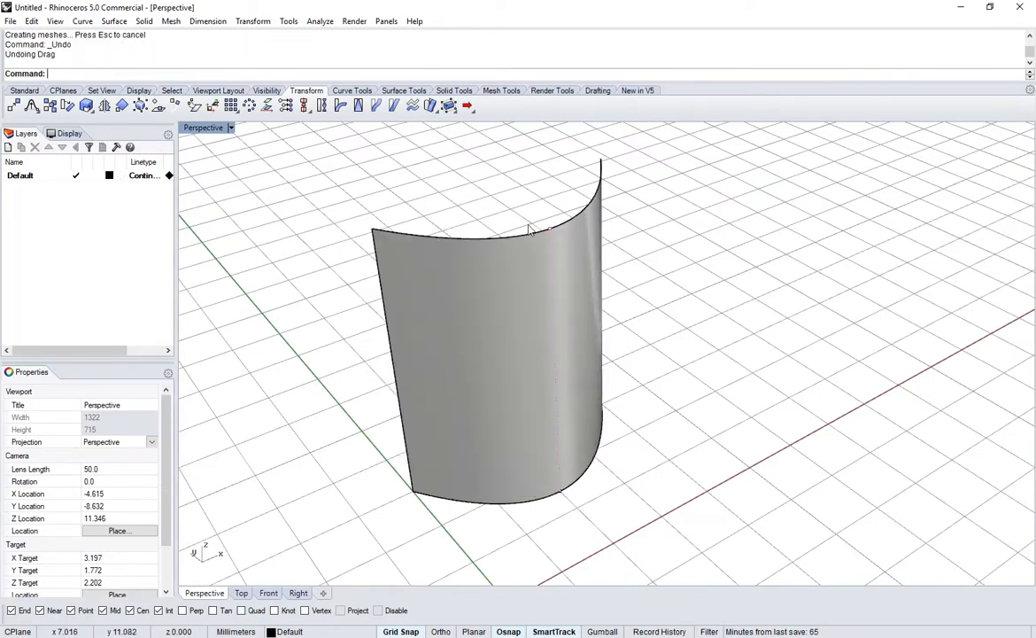
Explode the extrusion into a single surface and turn on the surface's control points
{"action": "left_click", "coordinate": [536, 251]}
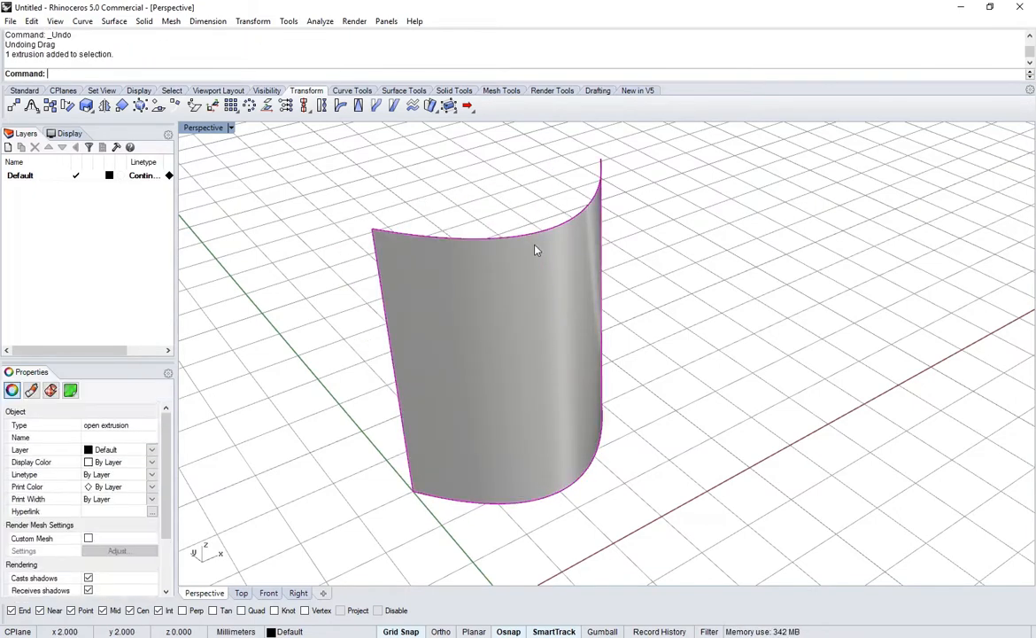
{"action": "type", "text": "EXplode"}
{"action": "key", "text": "Return"}
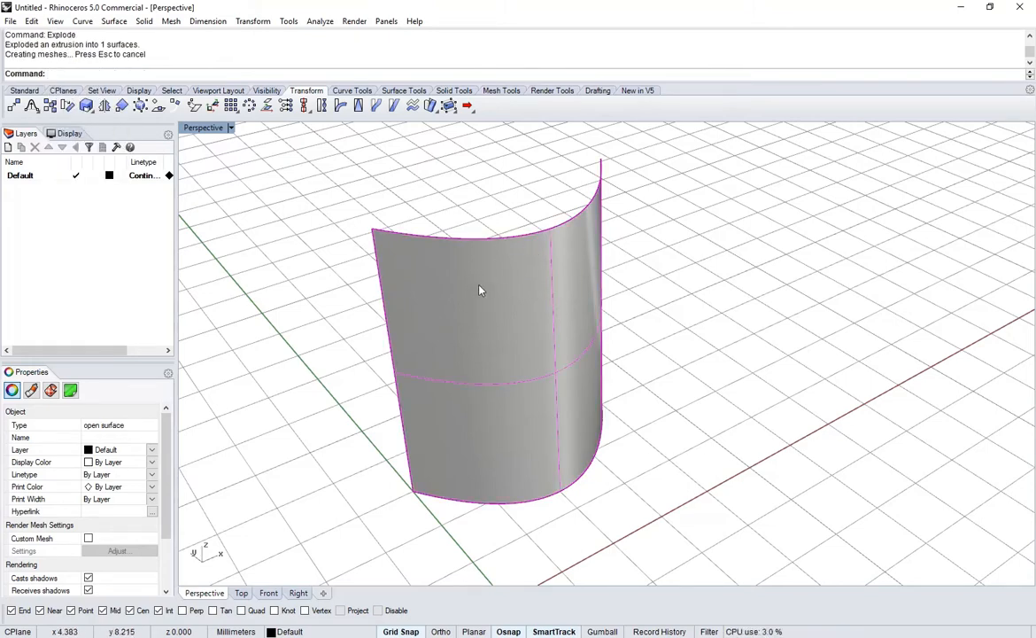
{"action": "right_click_drag", "start_coordinate": [562, 287], "coordinate": [462, 319]}
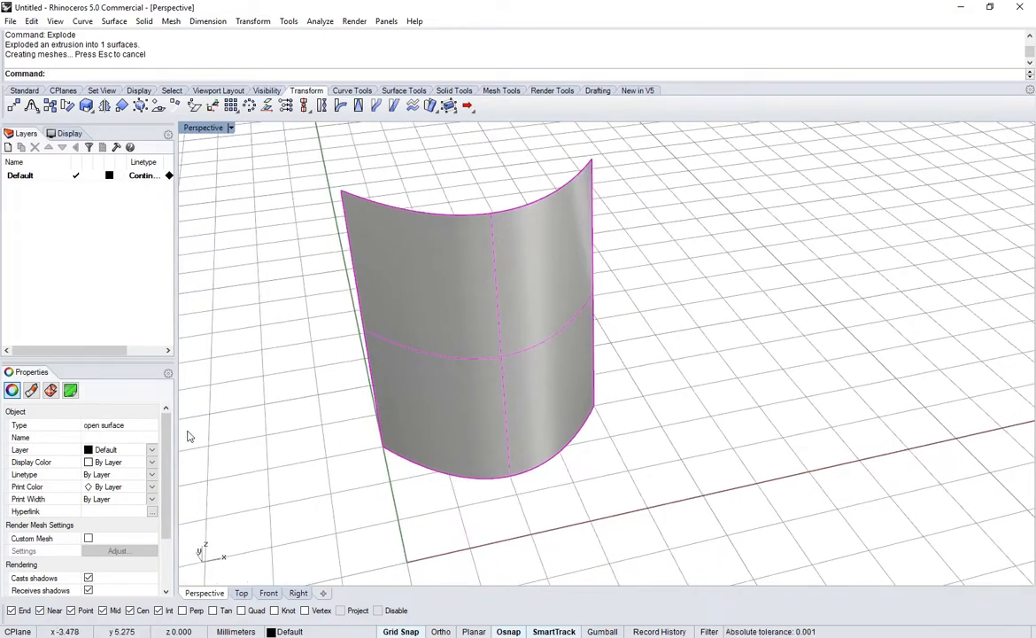
{"action": "right_click_drag", "start_coordinate": [188, 436], "coordinate": [546, 418]}
{"action": "key", "text": "F10"}
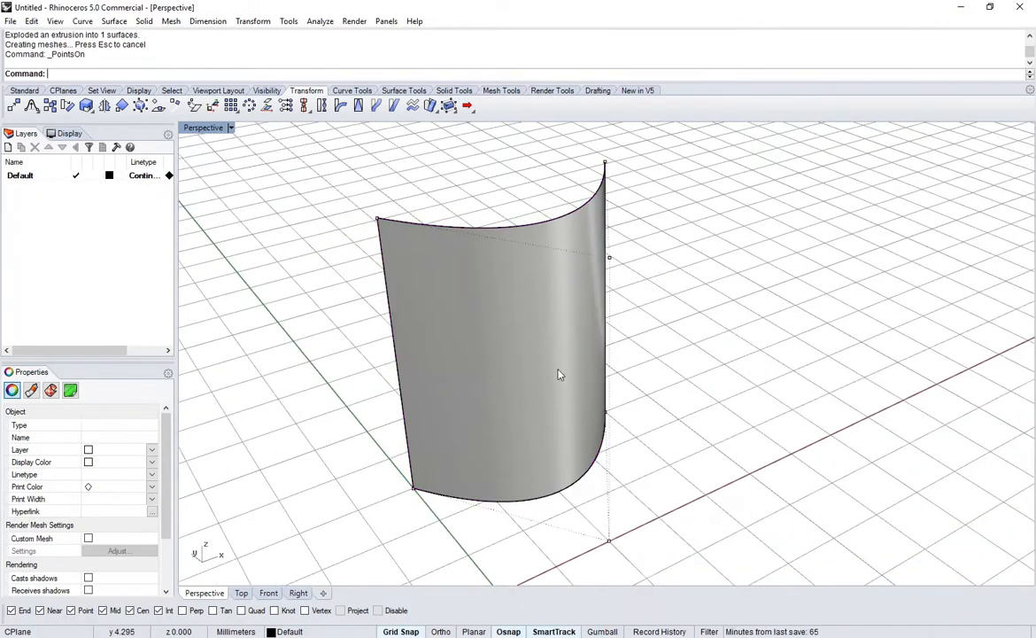
Examine the surface's control points along its upper and lower edges from several viewing angles
{"action": "right_click_drag", "start_coordinate": [558, 374], "coordinate": [604, 364]}
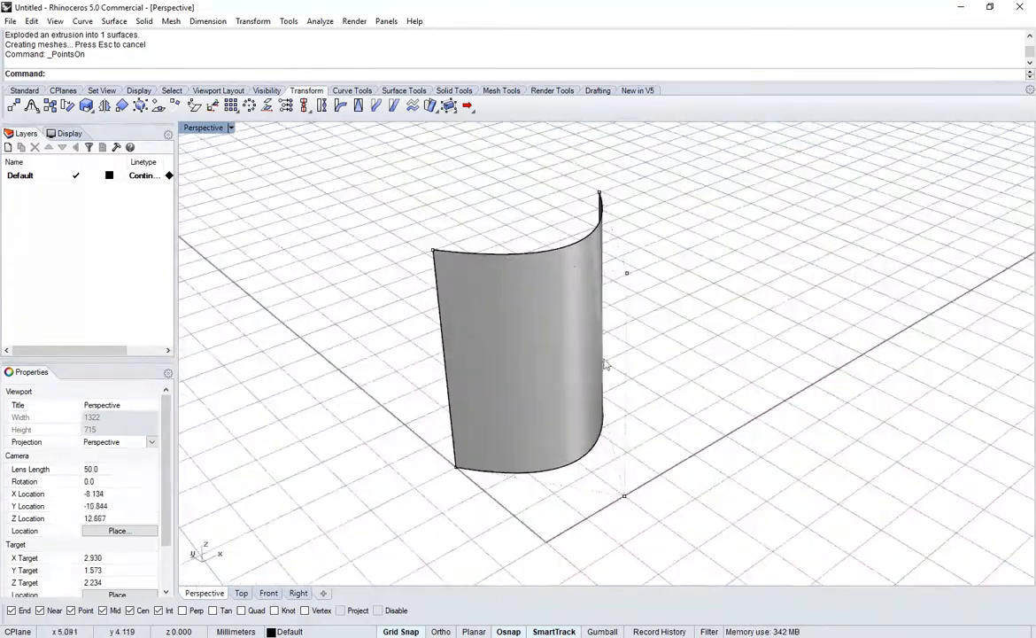
{"action": "right_click_drag", "start_coordinate": [590, 492], "coordinate": [579, 492]}
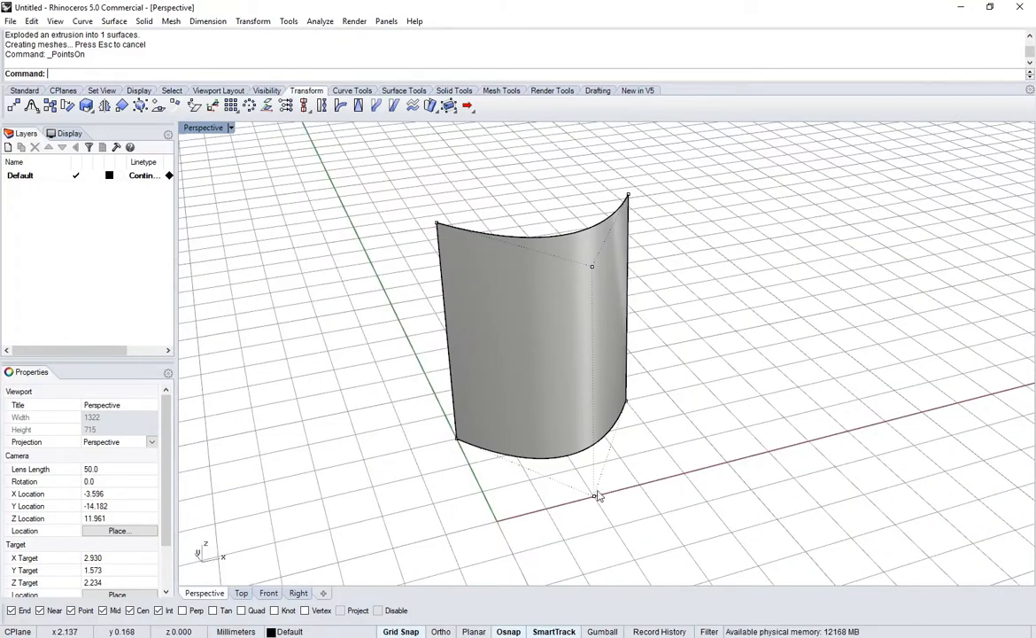
{"action": "right_click_drag", "start_coordinate": [598, 496], "coordinate": [469, 448]}
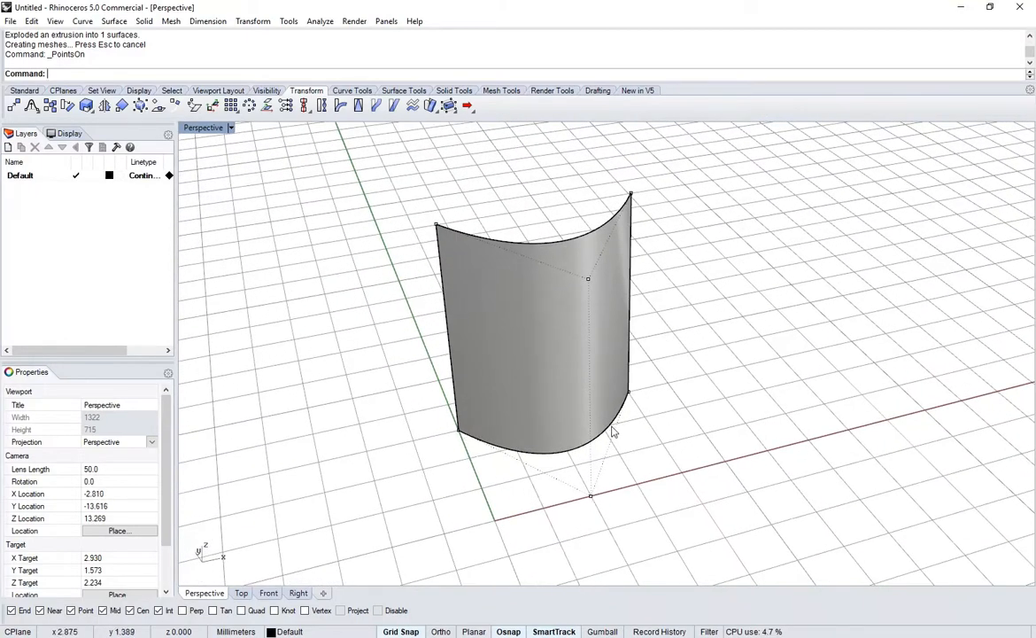
{"action": "right_click_drag", "start_coordinate": [552, 387], "coordinate": [405, 209]}
{"action": "right_click_drag", "start_coordinate": [632, 212], "coordinate": [658, 265]}
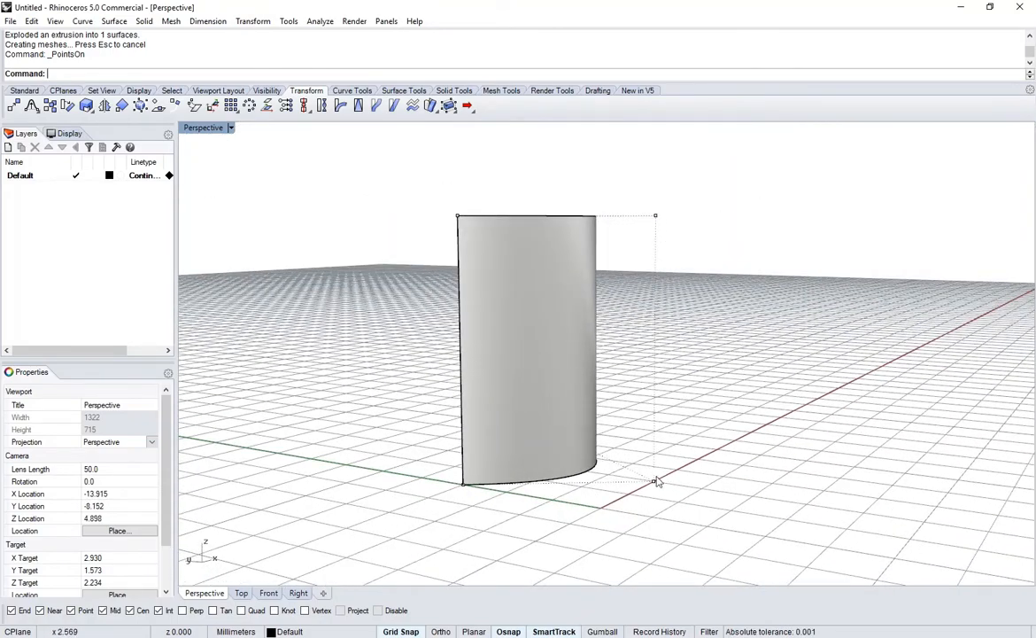
{"action": "right_click_drag", "start_coordinate": [656, 231], "coordinate": [607, 320]}
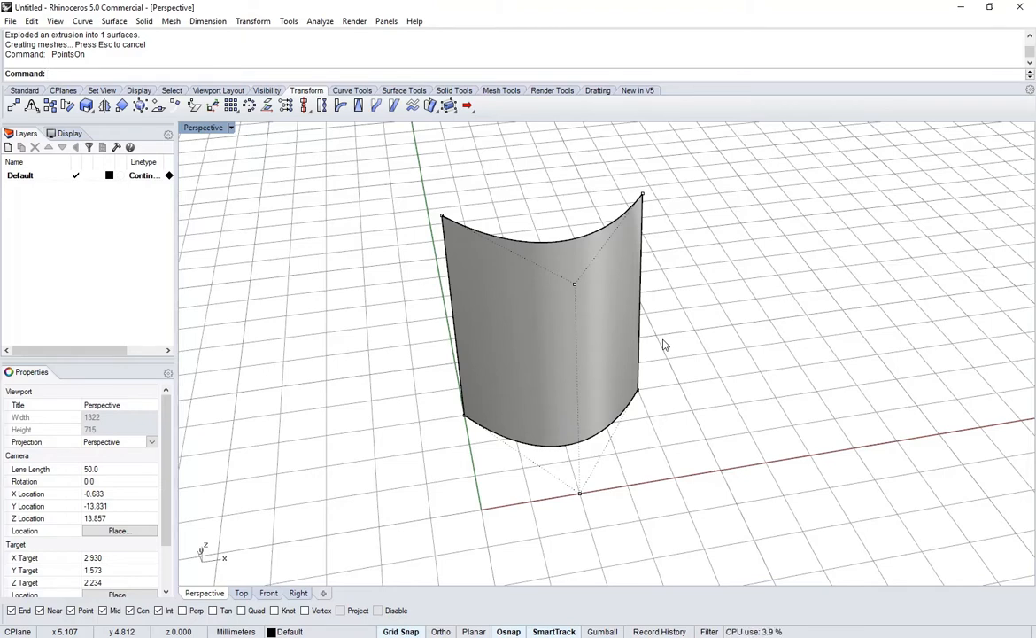
{"action": "mouse_move", "coordinate": [689, 343]}
{"action": "right_mouse_down"}
{"action": "mouse_move", "coordinate": [664, 349]}
{"action": "mouse_move", "coordinate": [692, 352]}
{"action": "right_mouse_up"}
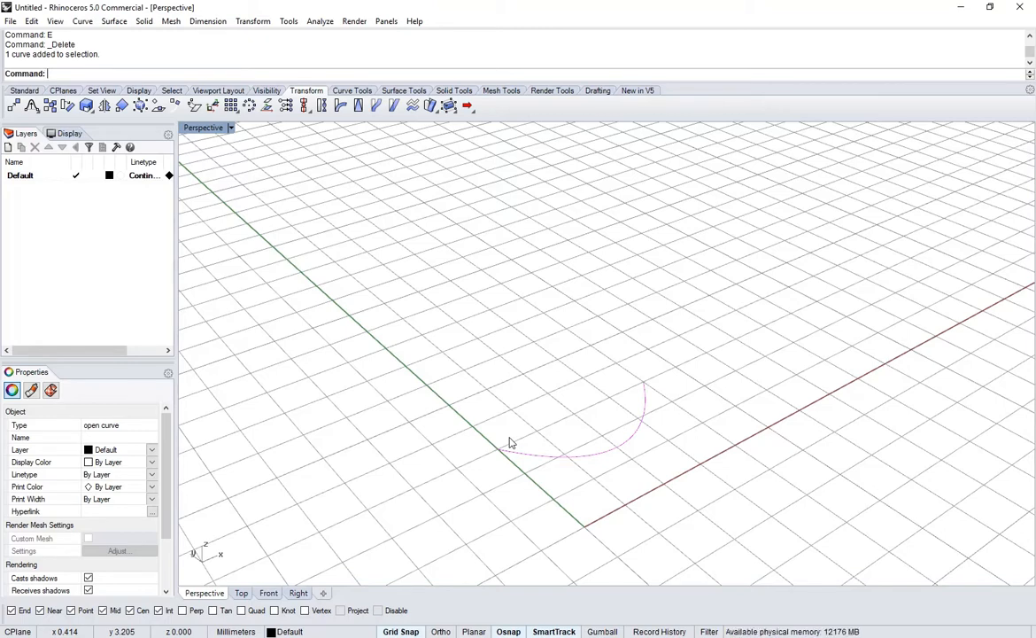
Rotate the remaining curve with Rotate3D about the axis through its two endpoints so that it stands upright
{"action": "right_click_drag", "start_coordinate": [630, 465], "coordinate": [578, 423]}
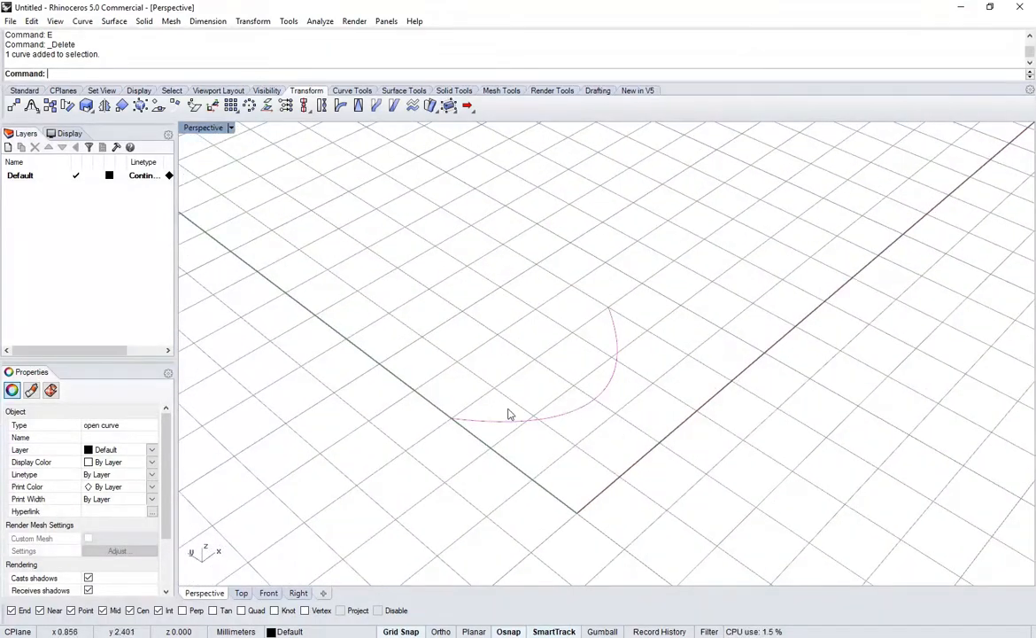
{"action": "type", "text": "otate"}
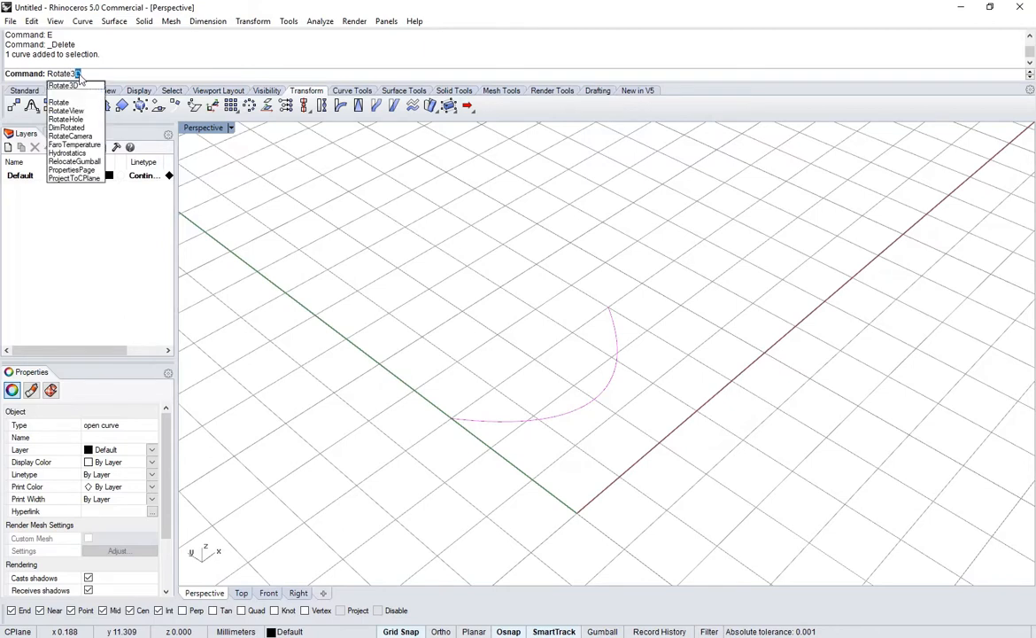
{"action": "type", "text": "3D"}
{"action": "key", "text": "Return"}
{"action": "left_click", "coordinate": [452, 418]}
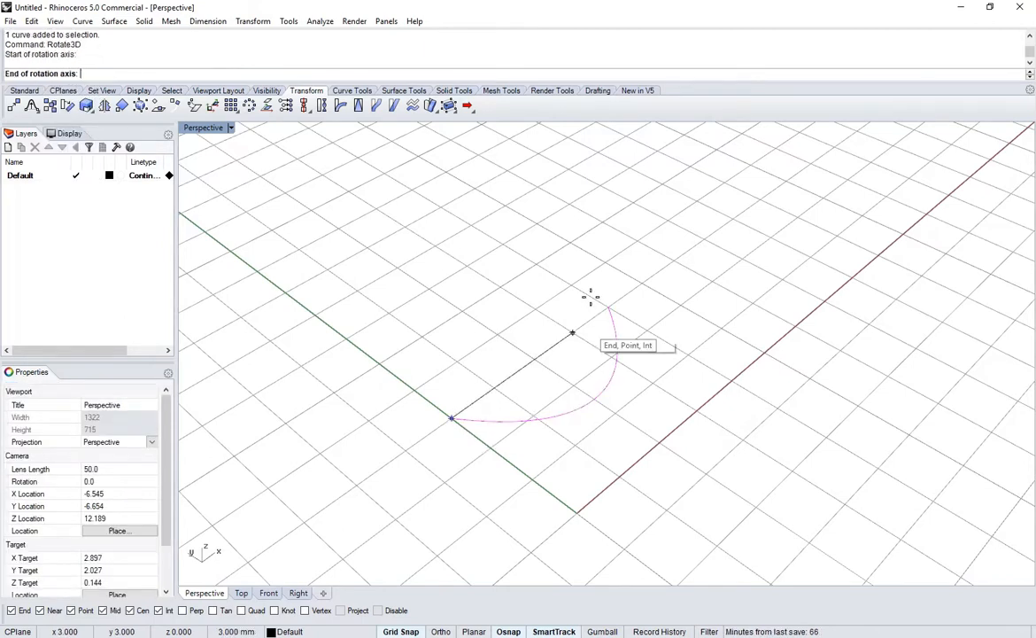
{"action": "left_click", "coordinate": [609, 307]}
{"action": "left_click", "coordinate": [577, 512]}
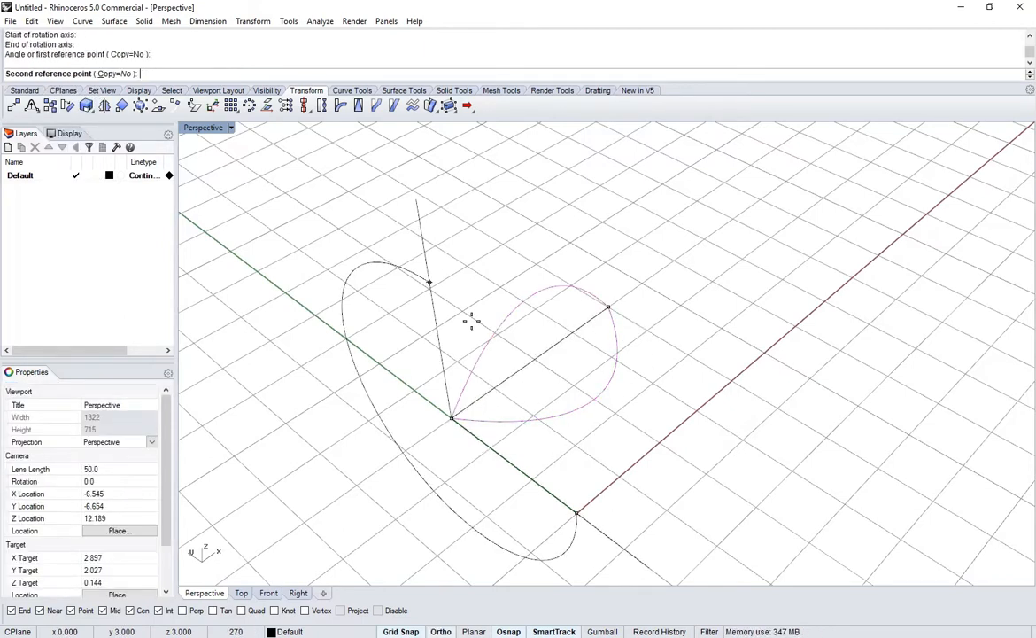
{"action": "left_click", "coordinate": [482, 355]}
Move the upright curve from its start endpoint to the origin
{"action": "type", "text": "m"}
{"action": "key", "text": "Return"}
{"action": "left_click", "coordinate": [452, 418]}
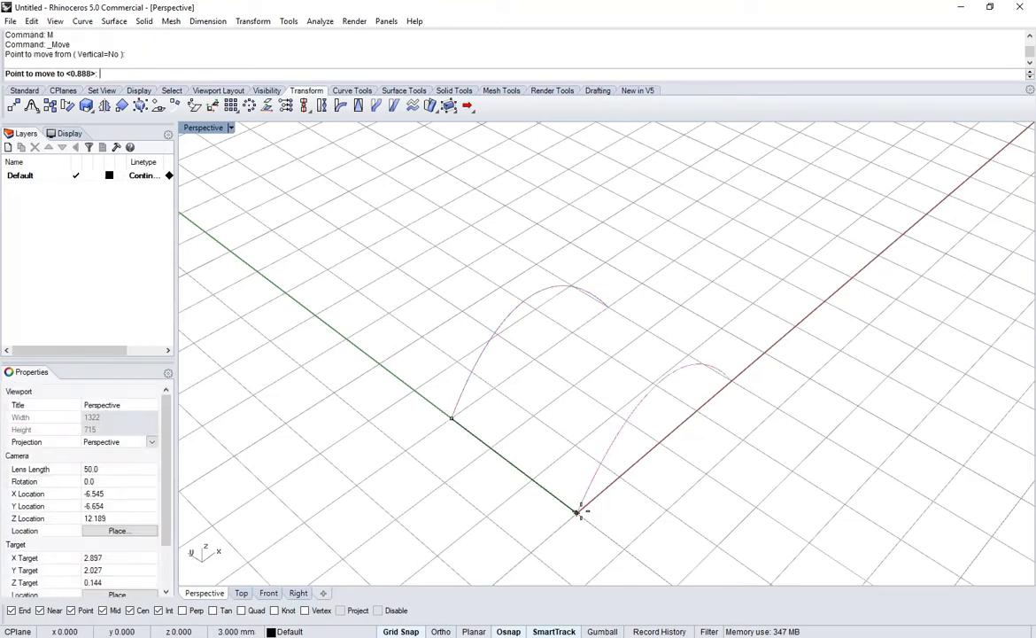
{"action": "left_click", "coordinate": [577, 512]}
Copy the upright curve from the origin along the Y axis, placing copies at 3 mm and 6 mm
{"action": "right_click_drag", "start_coordinate": [583, 486], "coordinate": [553, 466], "text": "shift"}
{"action": "type", "text": "c"}
{"action": "key", "text": "Return"}
{"action": "left_click", "coordinate": [537, 469]}
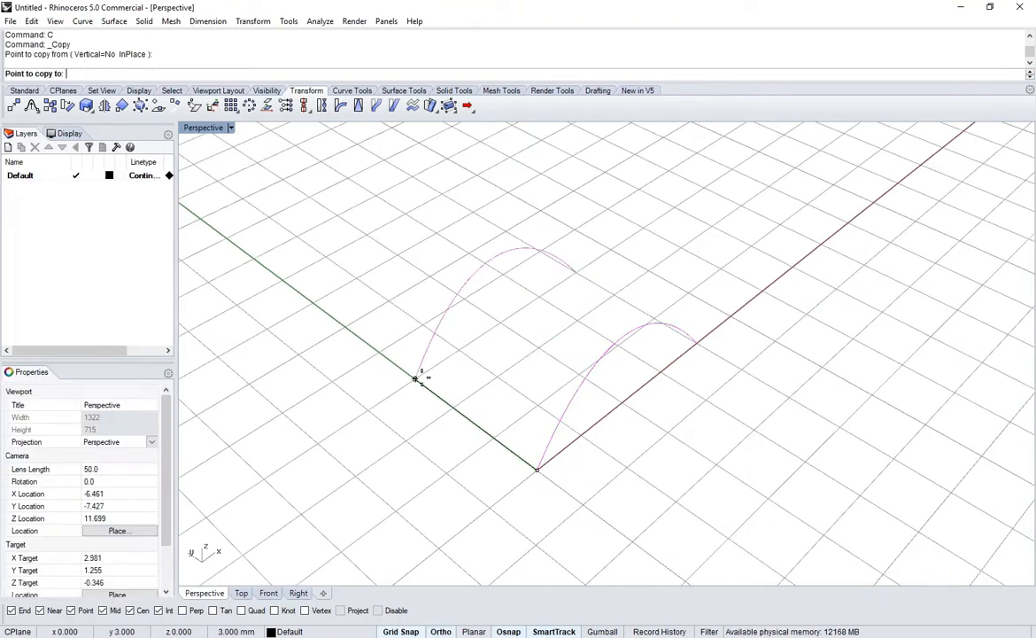
{"action": "left_click", "coordinate": [411, 373], "text": "shift"}
{"action": "left_click", "coordinate": [317, 301]}
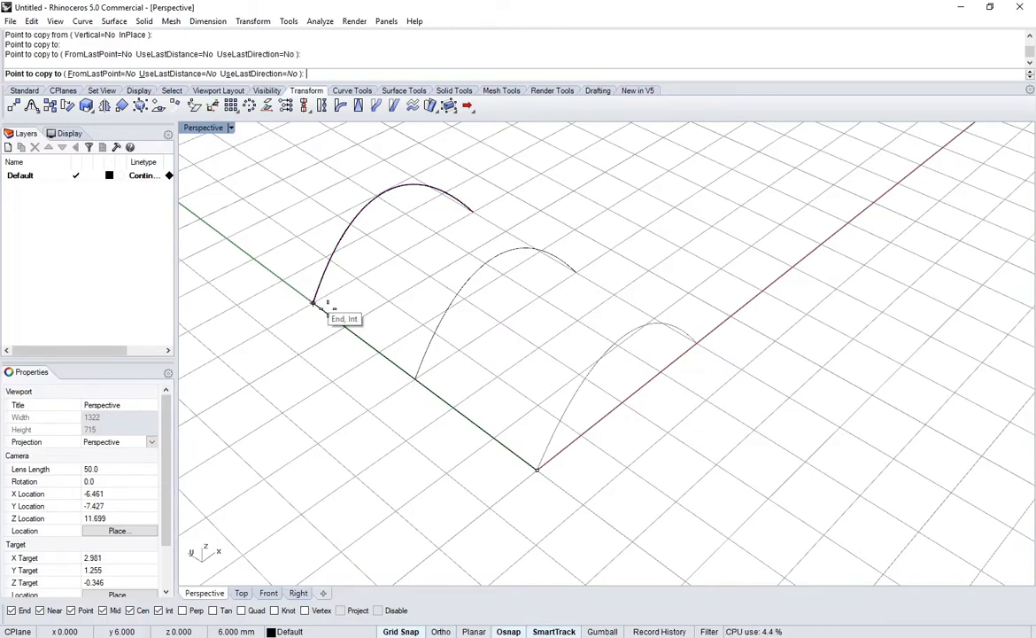
{"action": "scroll", "coordinate": [416, 296], "scroll_direction": "down", "scroll_amount": 2}
{"action": "right_click", "coordinate": [456, 290]}
Turn on the control points of the middle and far curve copies
{"action": "left_click", "coordinate": [458, 287]}
{"action": "right_click_drag", "start_coordinate": [493, 315], "coordinate": [537, 368], "text": "shift"}
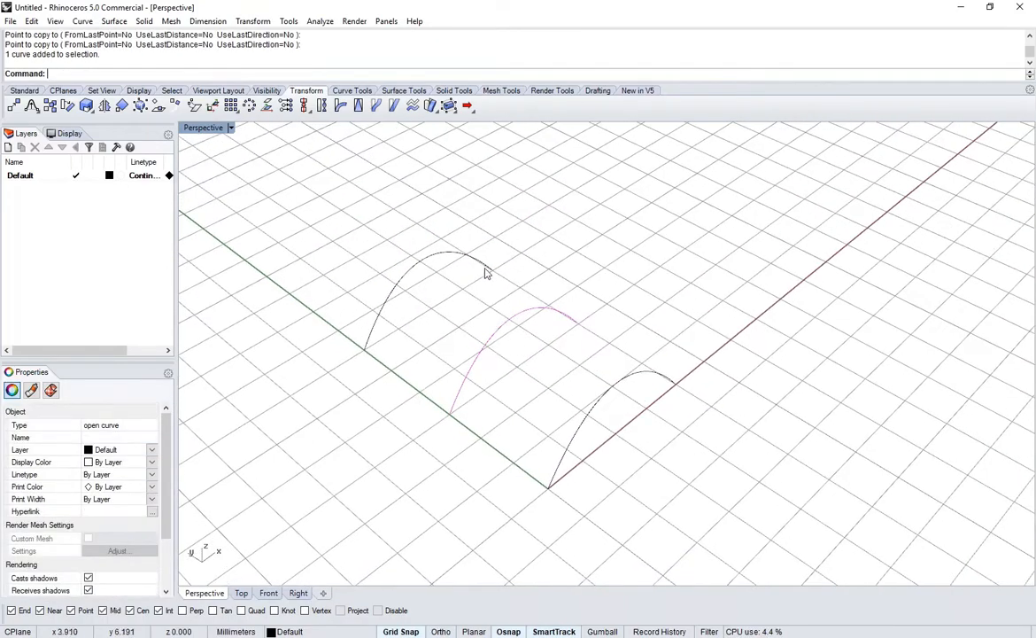
{"action": "left_click", "coordinate": [483, 267], "text": "shift"}
{"action": "key", "text": "F10"}
{"action": "right_click_drag", "start_coordinate": [512, 307], "coordinate": [566, 317]}
Raise the middle curve's apex control point vertically to make the arch taller
{"action": "left_click", "coordinate": [510, 247]}
{"action": "left_click", "coordinate": [515, 274]}
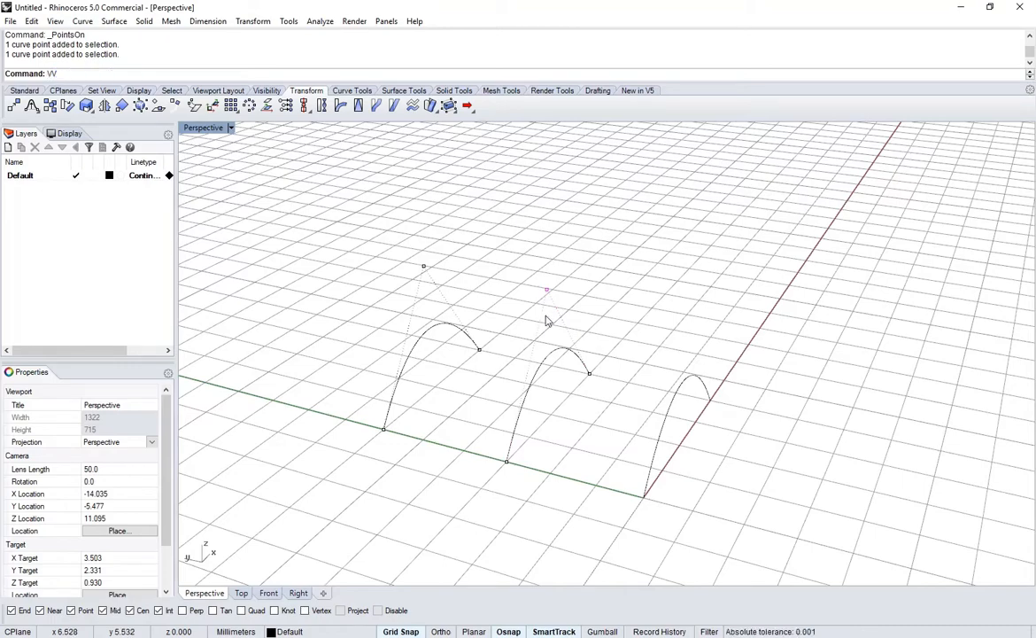
{"action": "key", "text": "Return"}
{"action": "left_click", "coordinate": [546, 290]}
{"action": "left_click", "coordinate": [544, 203]}
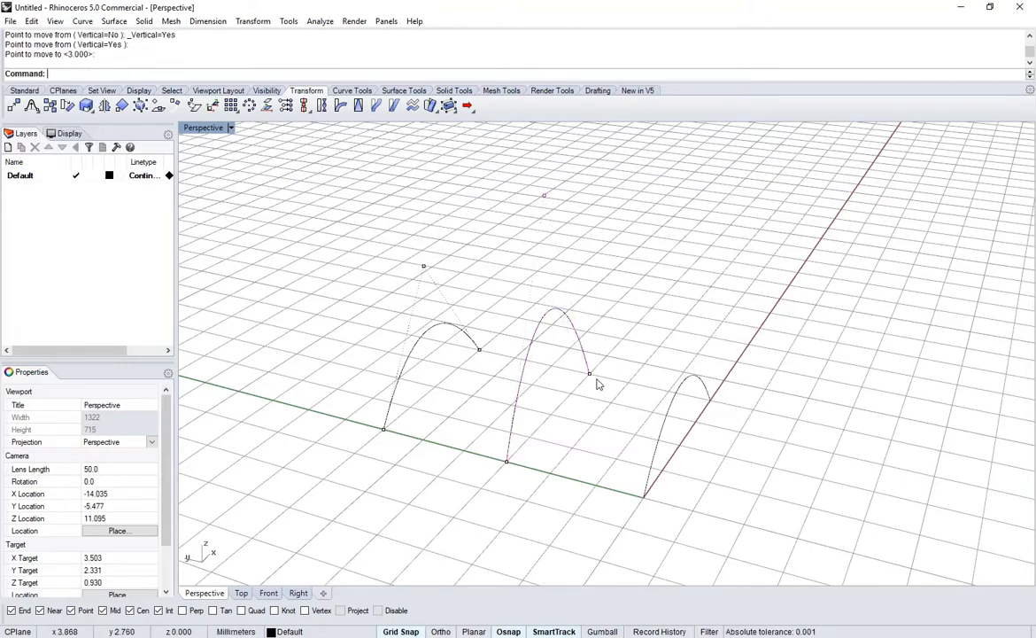
Pull the middle curve's free end control point closer to its base endpoint
{"action": "mouse_move", "coordinate": [597, 381]}
{"action": "right_mouse_down"}
{"action": "mouse_move", "coordinate": [578, 381]}
{"action": "mouse_move", "coordinate": [597, 370]}
{"action": "right_mouse_up"}
{"action": "left_click_drag", "start_coordinate": [597, 368], "coordinate": [569, 397]}
{"action": "right_click_drag", "start_coordinate": [569, 404], "coordinate": [538, 426]}
Reshape the far curve by shifting its apex and free end control points into a wider arch, and hide the points
{"action": "left_click_drag", "start_coordinate": [446, 237], "coordinate": [370, 270]}
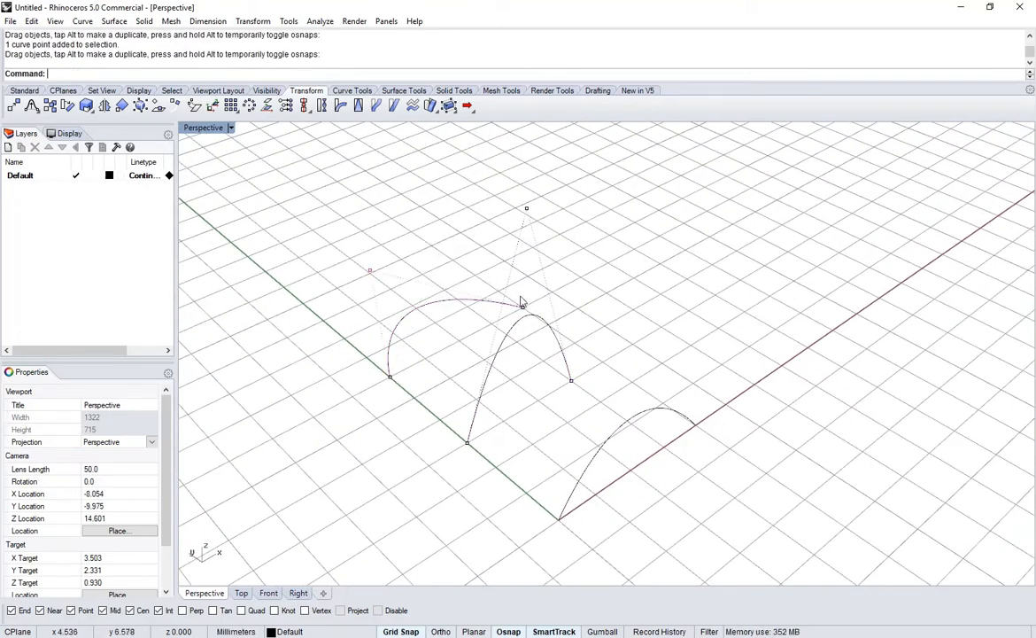
{"action": "left_click_drag", "start_coordinate": [523, 306], "coordinate": [552, 292]}
{"action": "left_click_drag", "start_coordinate": [370, 269], "coordinate": [409, 252]}
{"action": "right_click_drag", "start_coordinate": [596, 381], "coordinate": [694, 483]}
{"action": "key", "text": "Escape"}
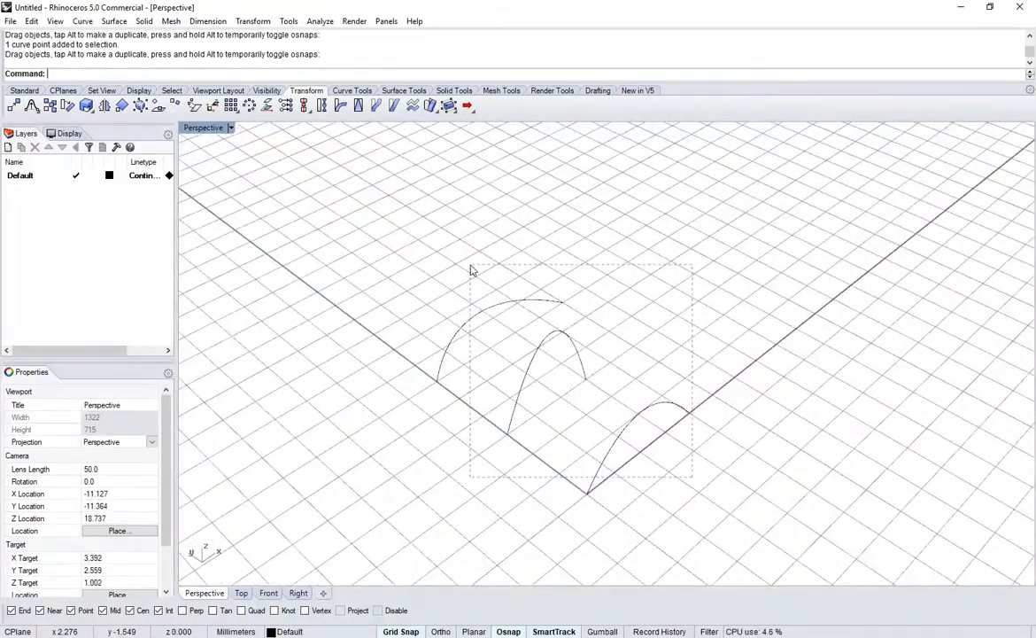
Loft the three upright curves into a surface with the Normal style and no simplification
{"action": "left_click_drag", "start_coordinate": [691, 476], "coordinate": [472, 263]}
{"action": "left_click_drag", "start_coordinate": [518, 288], "coordinate": [518, 289]}
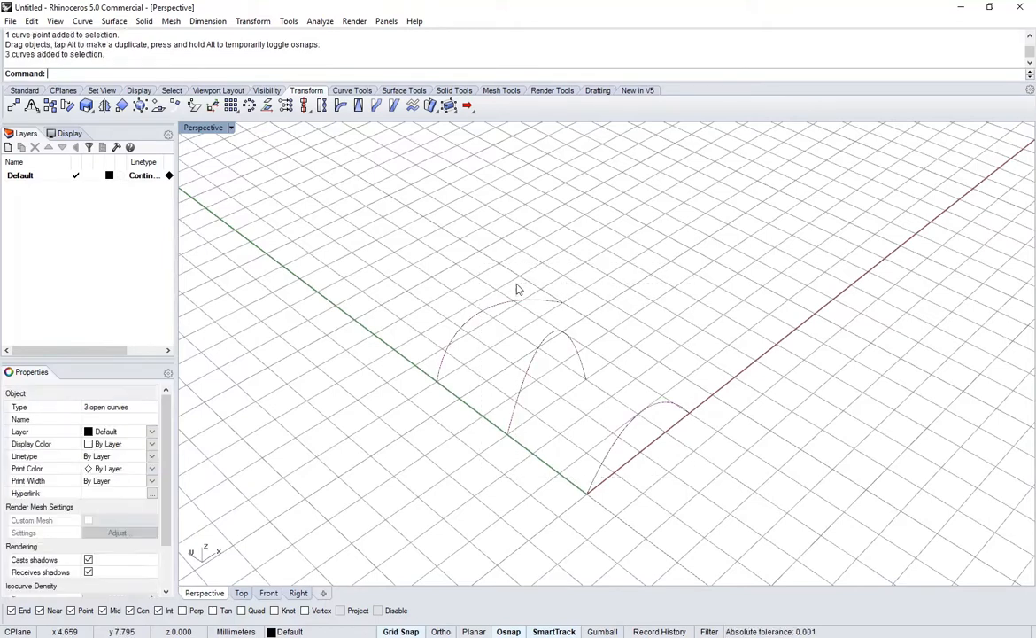
{"action": "type", "text": "t"}
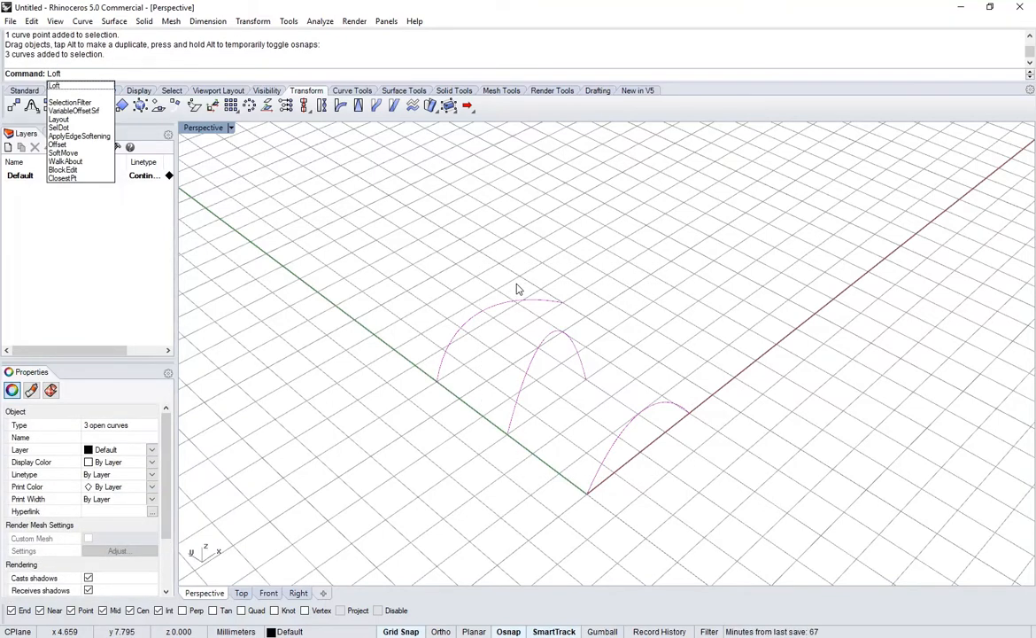
{"action": "key", "text": "Return"}
{"action": "right_click_drag", "start_coordinate": [625, 381], "coordinate": [673, 323]}
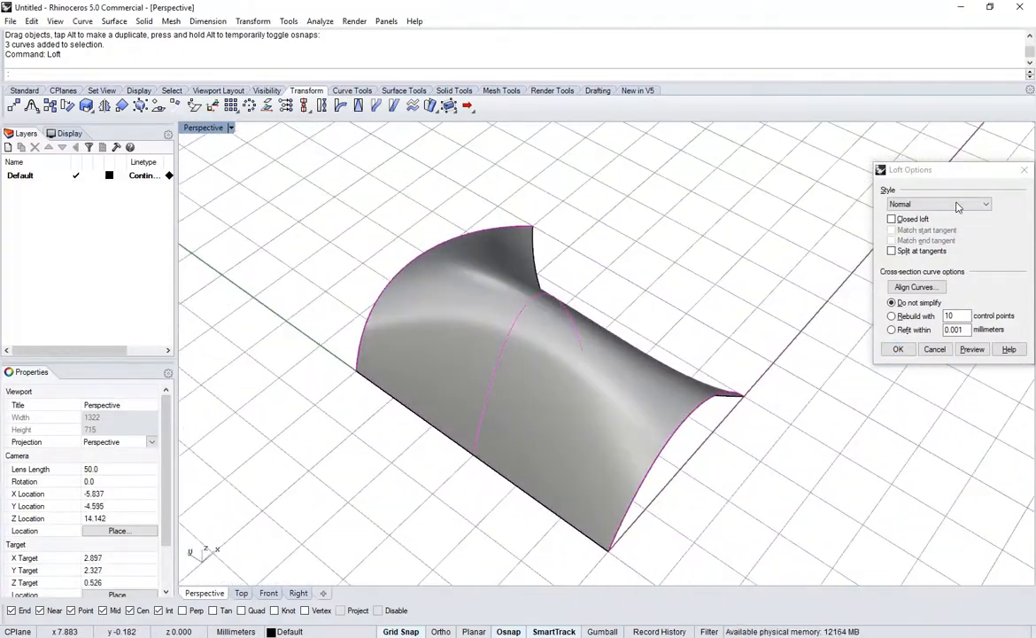
{"action": "left_click", "coordinate": [898, 350]}
Turn on the lofted surface's control points and examine how they are laid out from several viewing angles
{"action": "right_click_drag", "start_coordinate": [795, 398], "coordinate": [844, 451]}
{"action": "left_click", "coordinate": [750, 450]}
{"action": "left_click", "coordinate": [712, 419]}
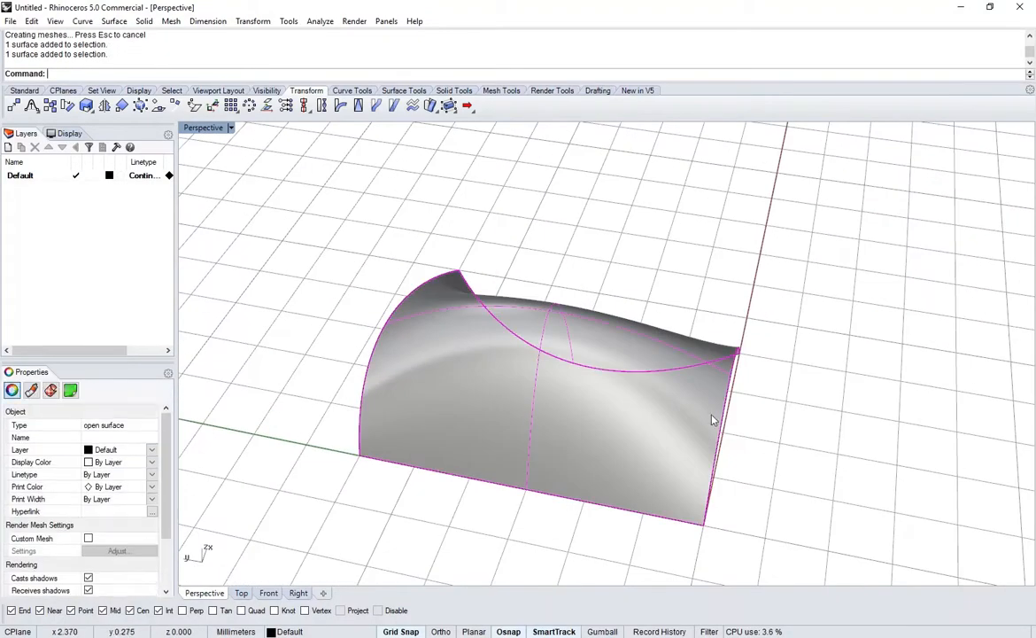
{"action": "key", "text": "F10"}
{"action": "right_click_drag", "start_coordinate": [712, 419], "coordinate": [554, 244]}
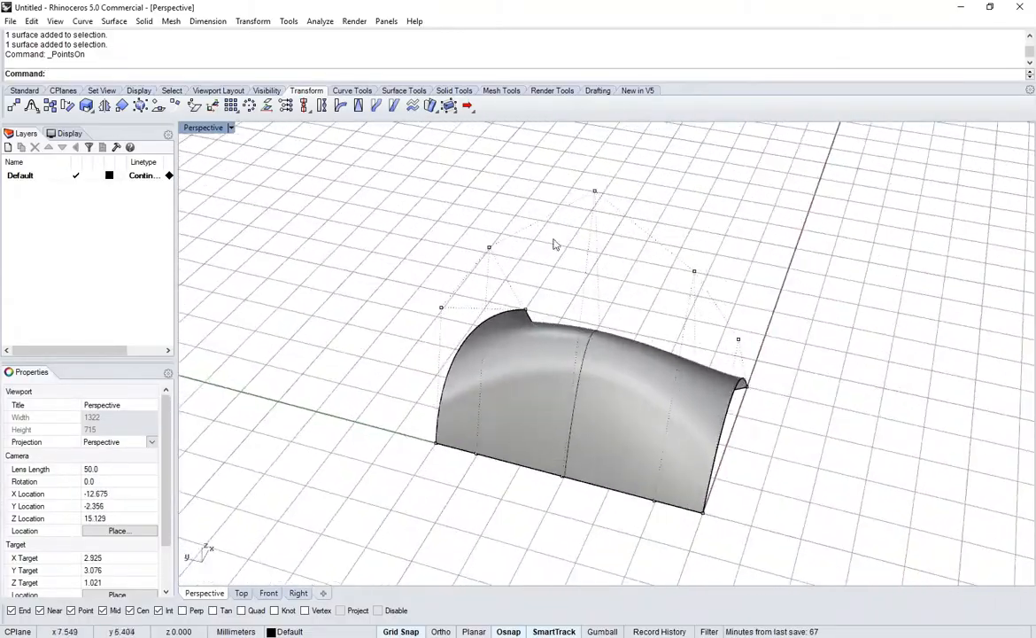
{"action": "right_click_drag", "start_coordinate": [652, 279], "coordinate": [673, 372]}
{"action": "right_click_drag", "start_coordinate": [746, 491], "coordinate": [696, 487]}
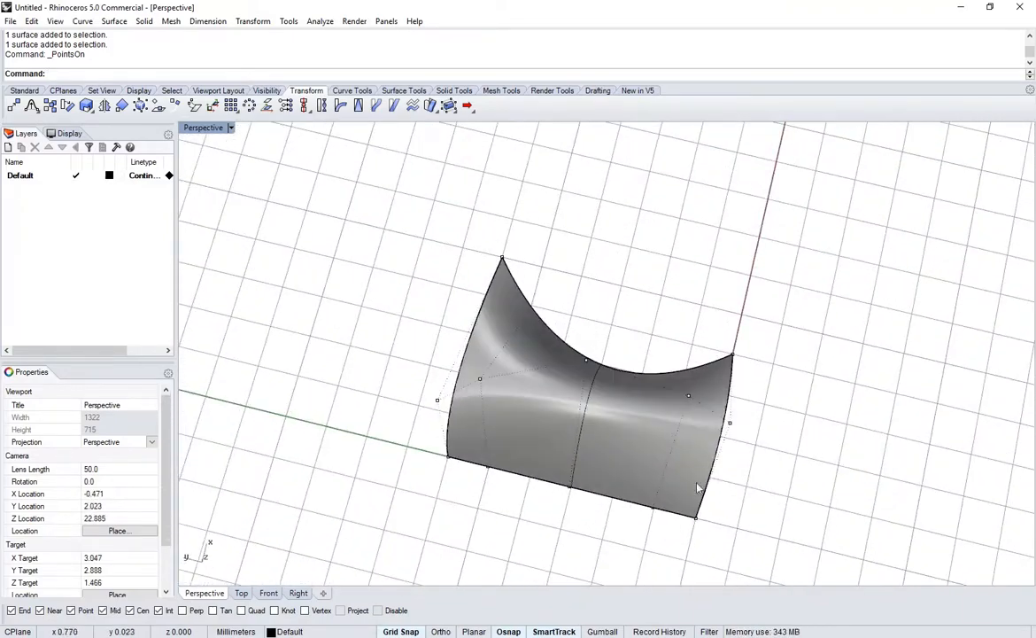
{"action": "right_click_drag", "start_coordinate": [598, 457], "coordinate": [650, 411]}
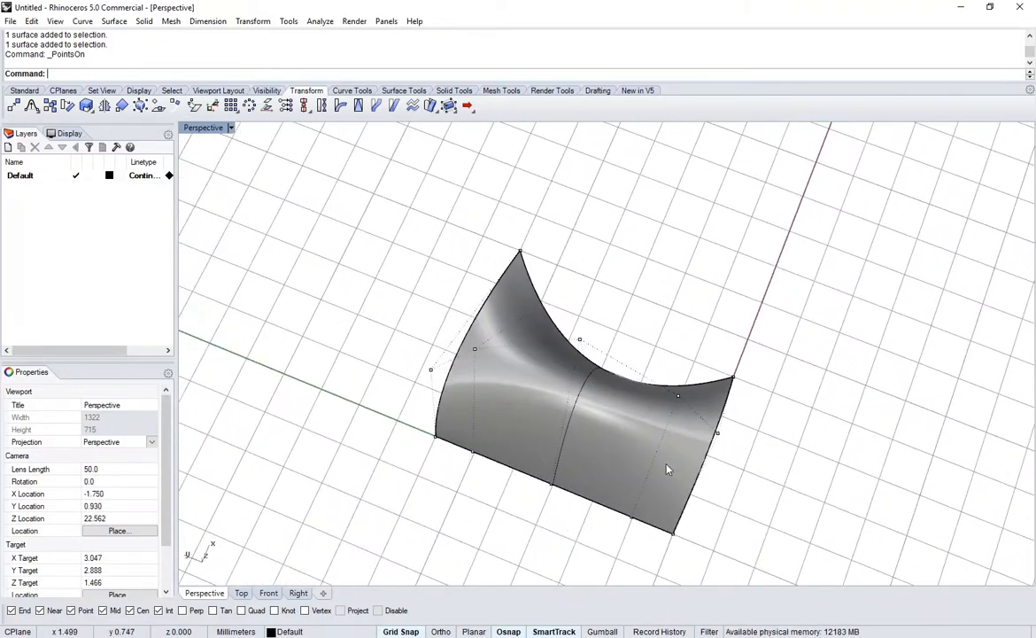
{"action": "right_click_drag", "start_coordinate": [667, 470], "coordinate": [556, 397]}
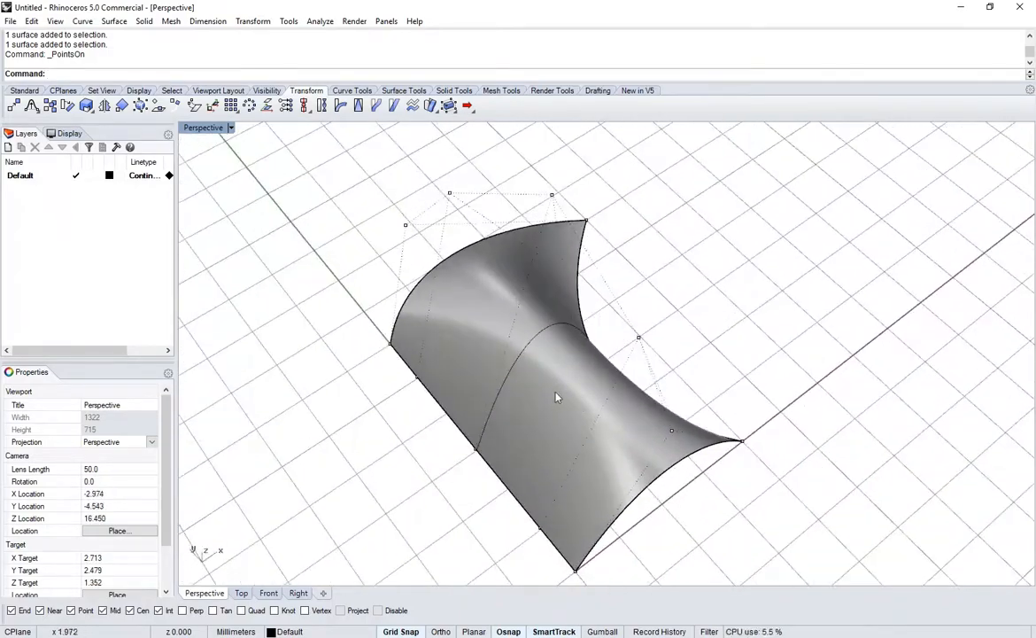
{"action": "right_click_drag", "start_coordinate": [602, 501], "coordinate": [624, 439]}
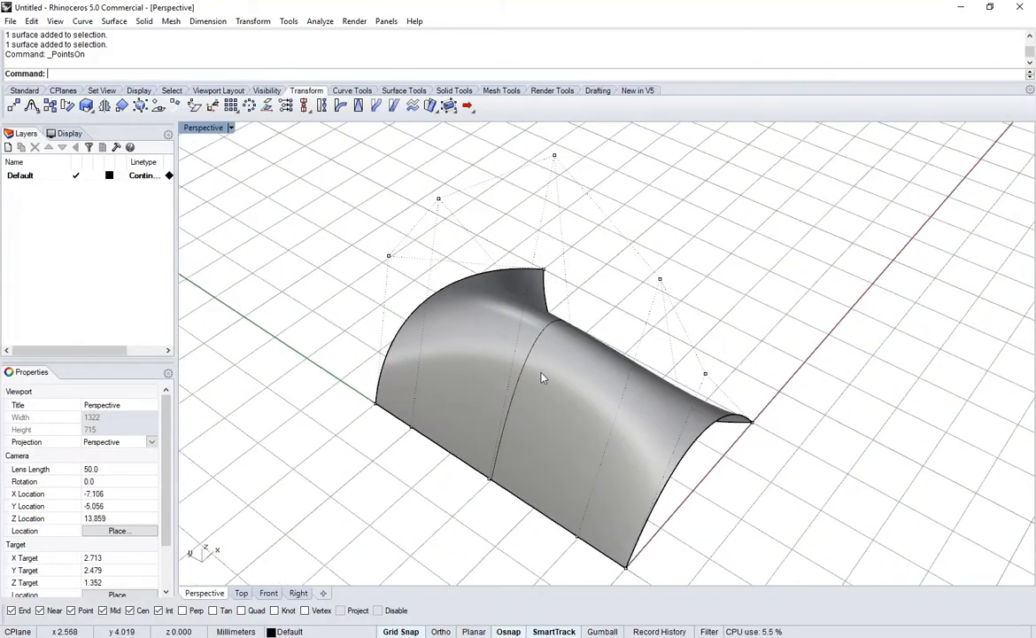
Hide the control points and delete the lofted surface, keeping the three curves
{"action": "key", "text": "Escape"}
{"action": "scroll", "coordinate": [592, 462], "scroll_direction": "down", "scroll_amount": 2}
{"action": "left_click", "coordinate": [592, 464]}
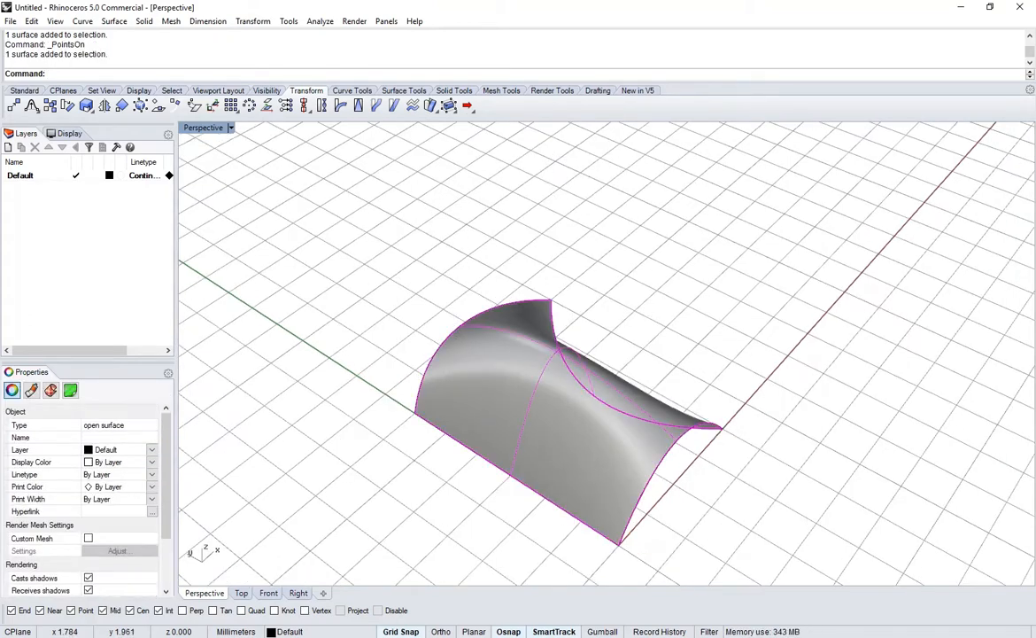
{"action": "key", "text": "Delete"}
Draw a degree 3 curve on the ground plane from the origin, bowing outward to the far curve's base endpoint
{"action": "scroll", "coordinate": [593, 447], "scroll_direction": "down", "scroll_amount": 2}
{"action": "right_click_drag", "start_coordinate": [585, 421], "coordinate": [584, 417]}
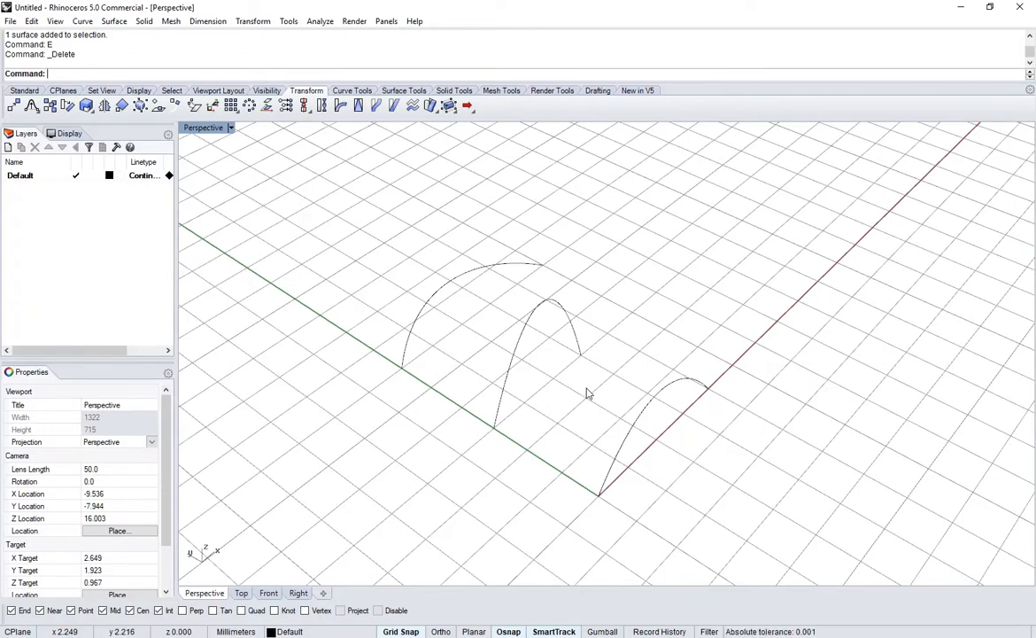
{"action": "right_click_drag", "start_coordinate": [584, 416], "coordinate": [598, 436]}
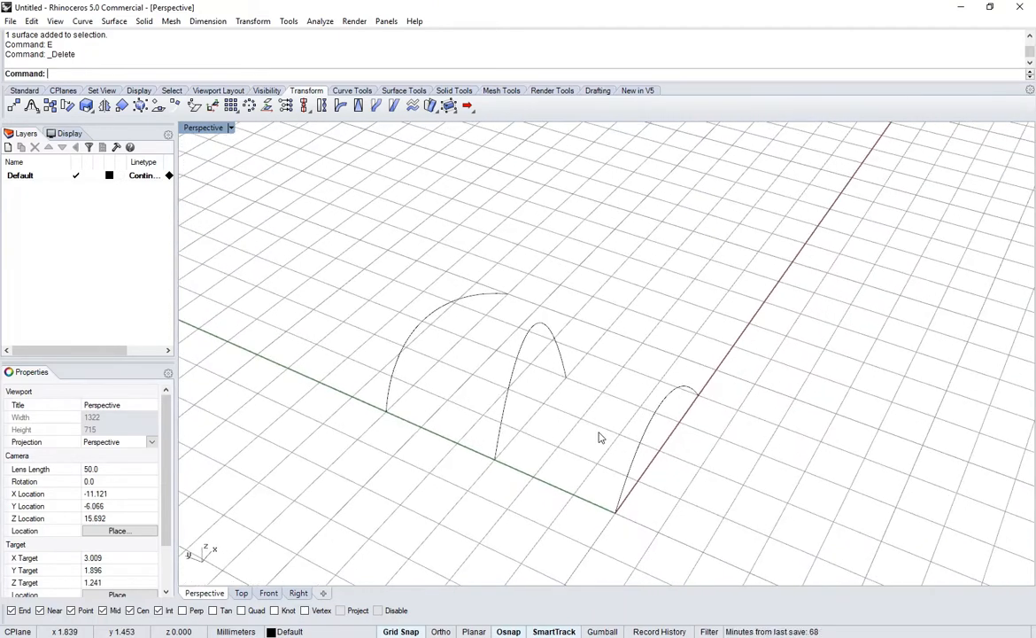
{"action": "right_click_drag", "start_coordinate": [605, 509], "coordinate": [600, 492], "text": "shift"}
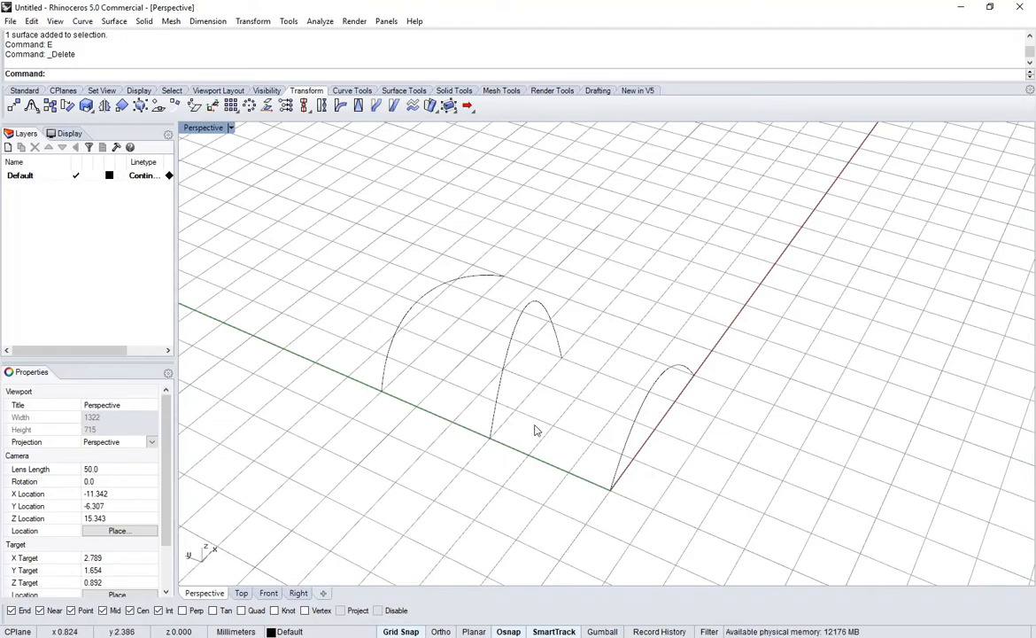
{"action": "right_click_drag", "start_coordinate": [537, 429], "coordinate": [690, 452]}
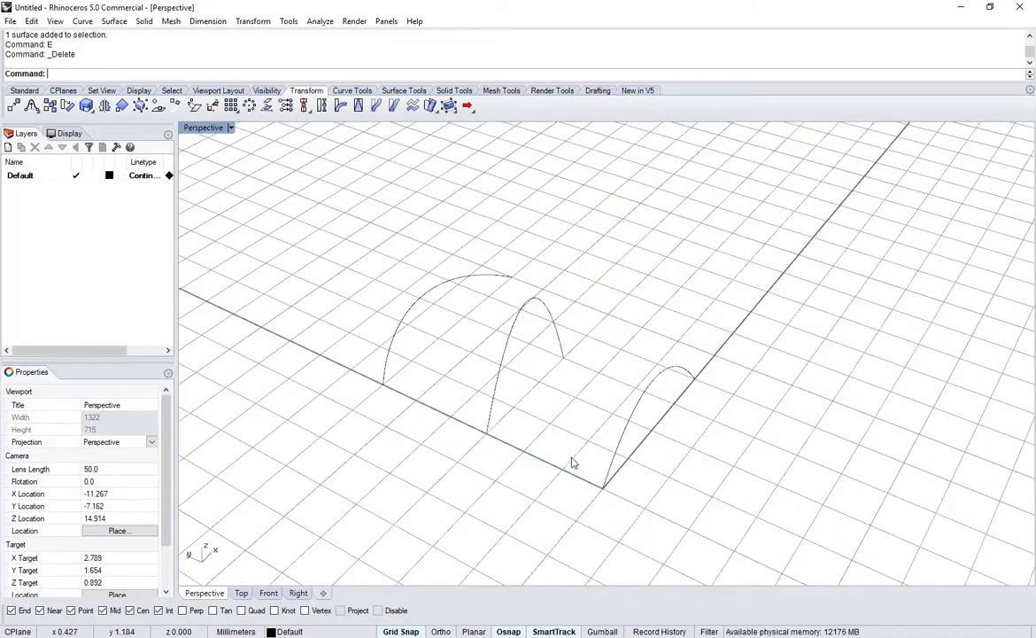
{"action": "type", "text": "C"}
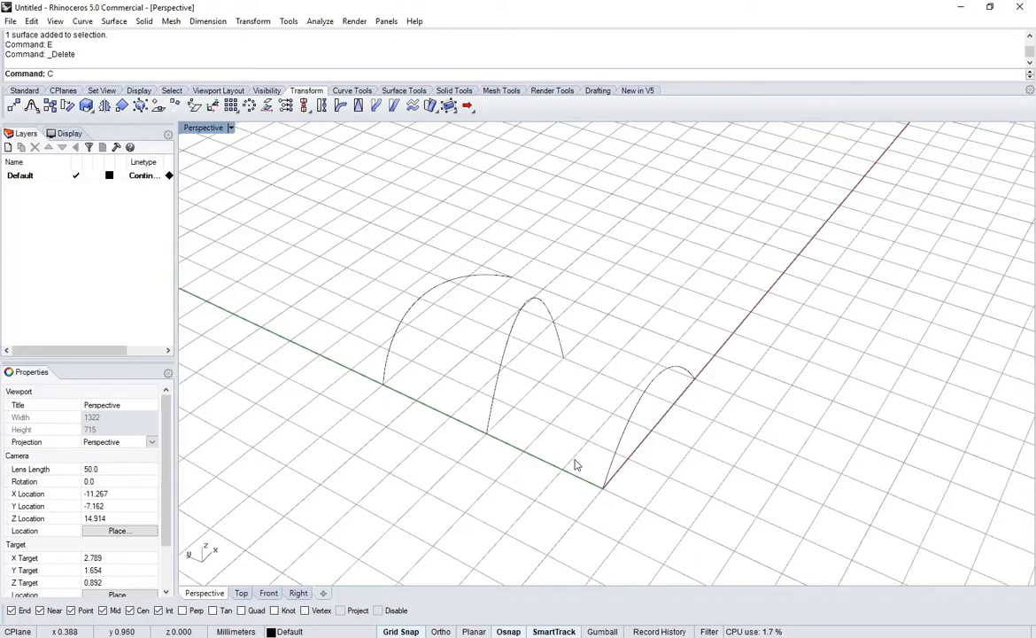
{"action": "type", "text": "urve"}
{"action": "key", "text": "Return"}
{"action": "left_click", "coordinate": [600, 486]}
{"action": "left_click", "coordinate": [427, 492]}
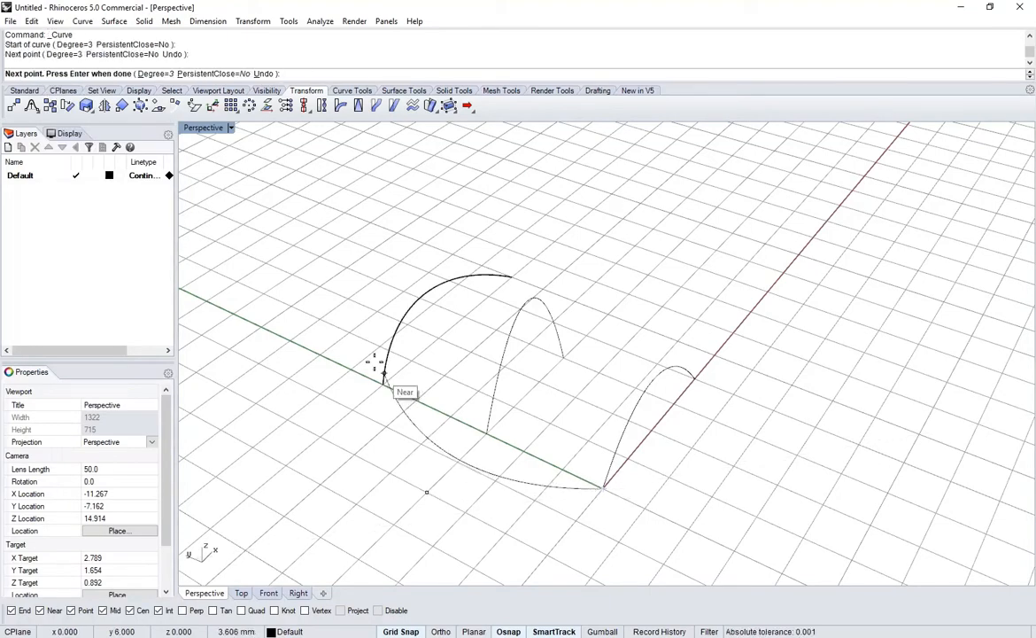
{"action": "left_click", "coordinate": [383, 381]}
{"action": "key", "text": "Return"}
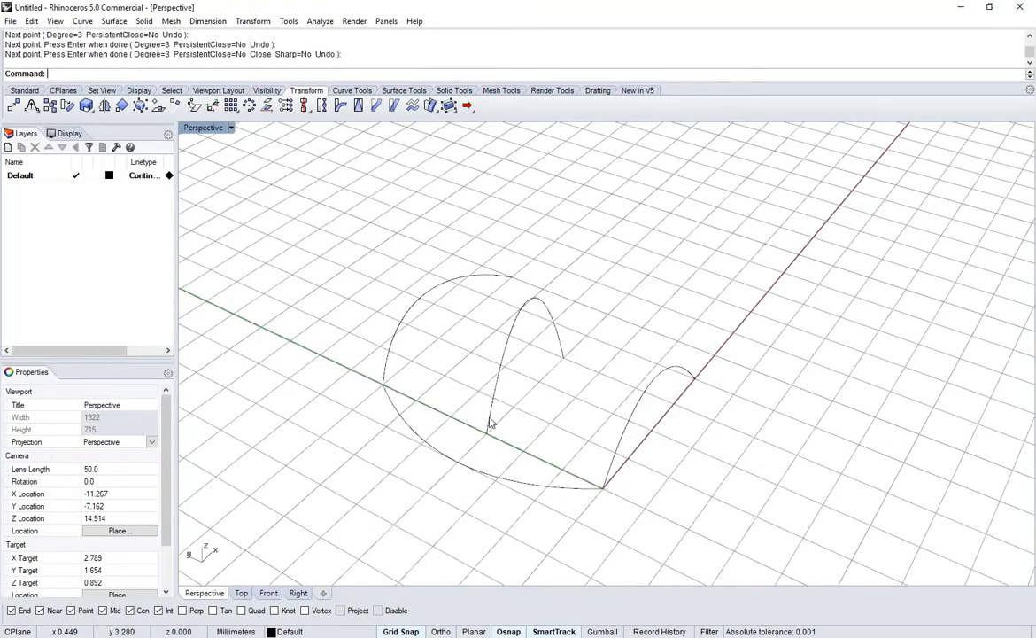
Move the middle upright curve by its base endpoint onto the bowed ground curve
{"action": "left_click", "coordinate": [489, 419]}
{"action": "scroll", "coordinate": [481, 464], "scroll_direction": "up", "scroll_amount": 2}
{"action": "scroll", "coordinate": [481, 464], "scroll_direction": "down", "scroll_amount": 2}
{"action": "right_click_drag", "start_coordinate": [483, 464], "coordinate": [502, 445]}
{"action": "type", "text": "m"}
{"action": "key", "text": "Return"}
{"action": "left_click", "coordinate": [490, 438]}
{"action": "left_click", "coordinate": [468, 470]}
{"action": "scroll", "coordinate": [475, 485], "scroll_direction": "up", "scroll_amount": 4}
{"action": "right_click_drag", "start_coordinate": [475, 486], "coordinate": [509, 493]}
{"action": "left_click", "coordinate": [498, 475]}
{"action": "scroll", "coordinate": [498, 474], "scroll_direction": "down", "scroll_amount": 2}
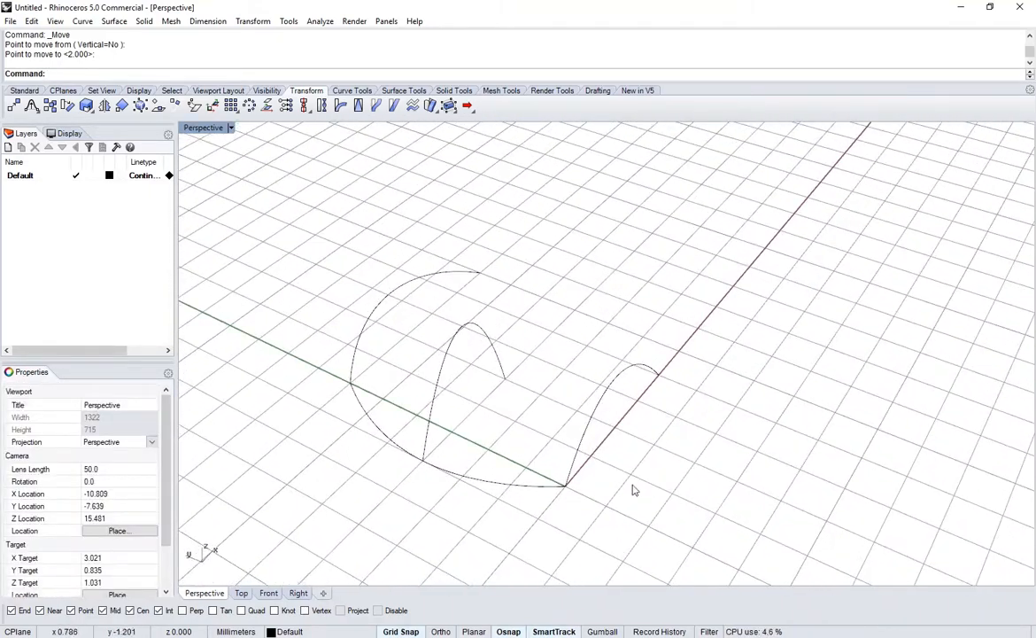
Create a Sweep1 surface with the ground curve as rail and the three upright curves as cross sections, using Freeform style
{"action": "type", "text": "SWeep1"}
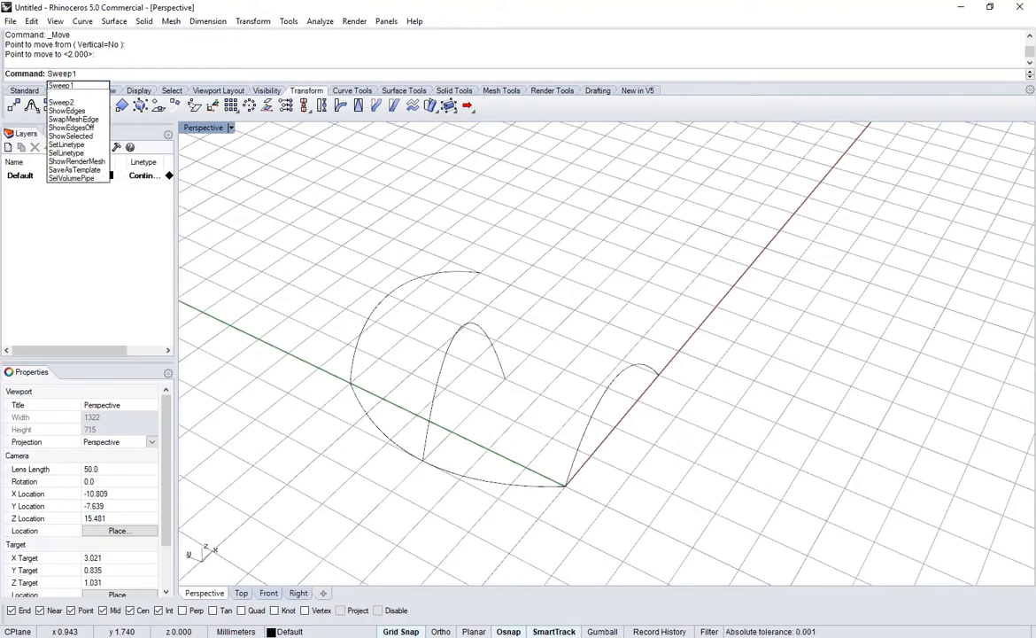
{"action": "key", "text": "Return"}
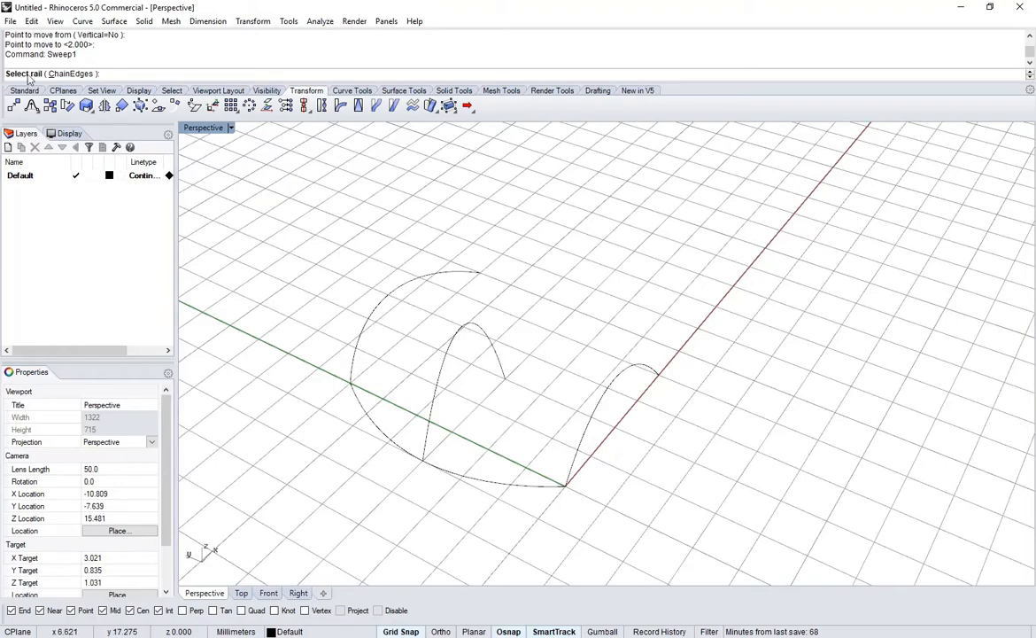
{"action": "left_click", "coordinate": [459, 480]}
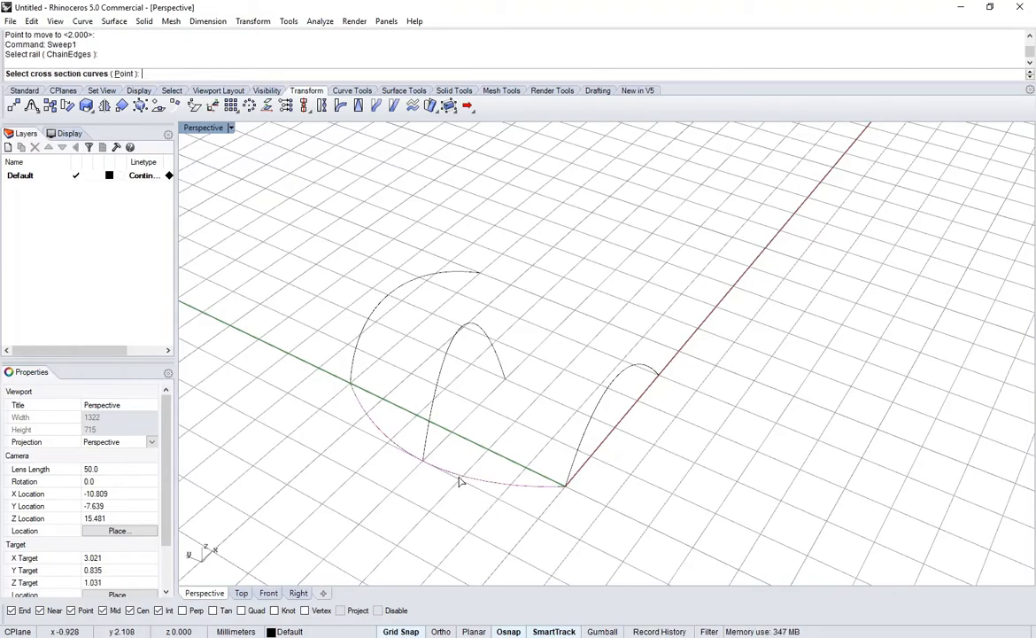
{"action": "mouse_move", "coordinate": [634, 526]}
{"action": "right_mouse_down"}
{"action": "mouse_move", "coordinate": [687, 429]}
{"action": "mouse_move", "coordinate": [642, 512]}
{"action": "right_mouse_up"}
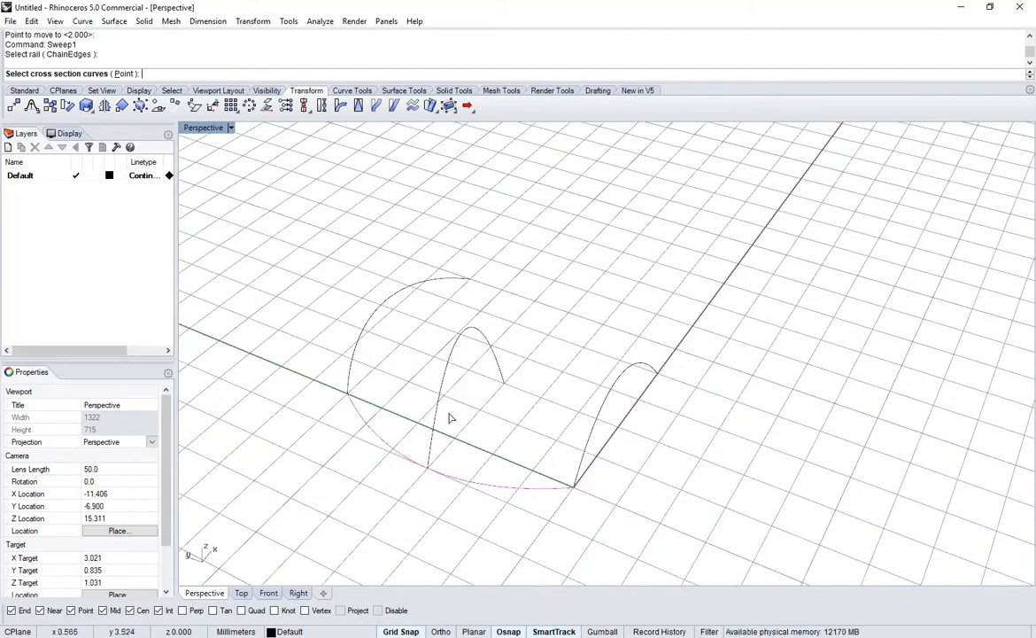
{"action": "left_click", "coordinate": [592, 434]}
{"action": "left_click", "coordinate": [588, 448]}
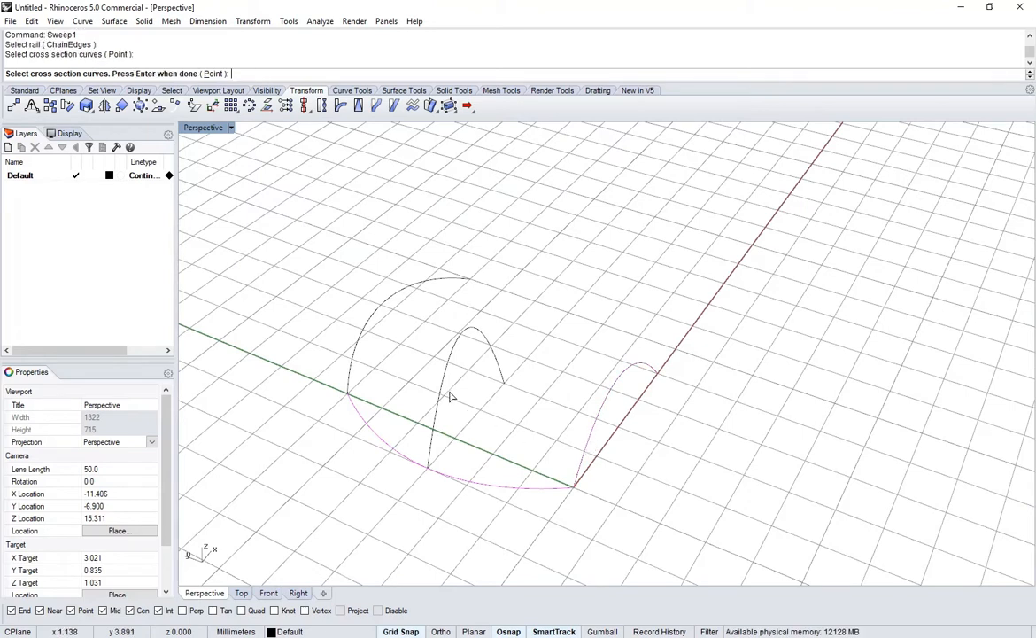
{"action": "left_click", "coordinate": [446, 396]}
{"action": "left_click", "coordinate": [358, 345]}
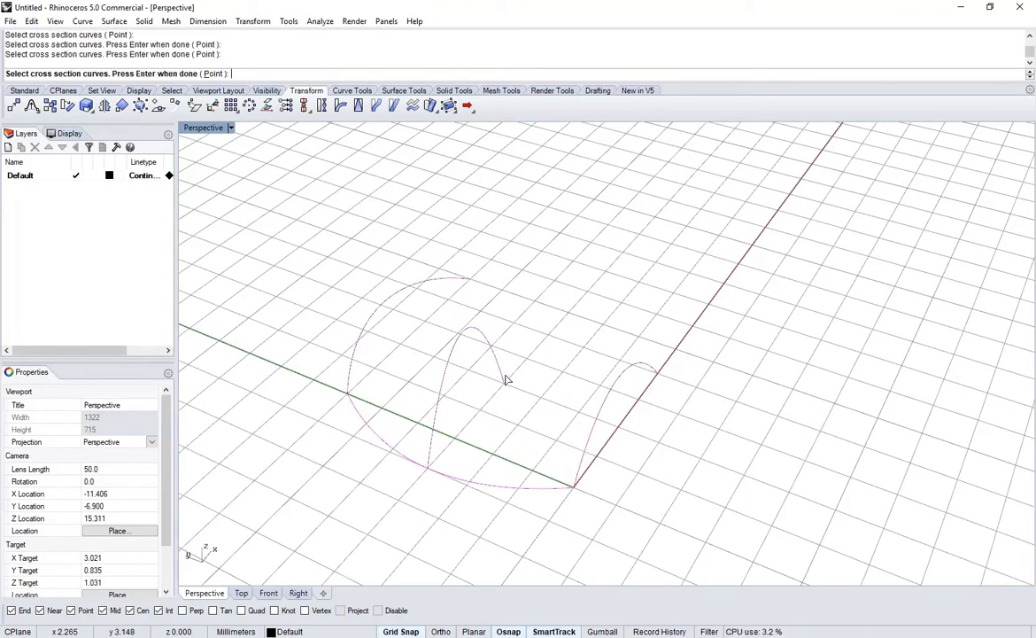
{"action": "key", "text": "Return"}
{"action": "right_click_drag", "start_coordinate": [505, 379], "coordinate": [563, 376]}
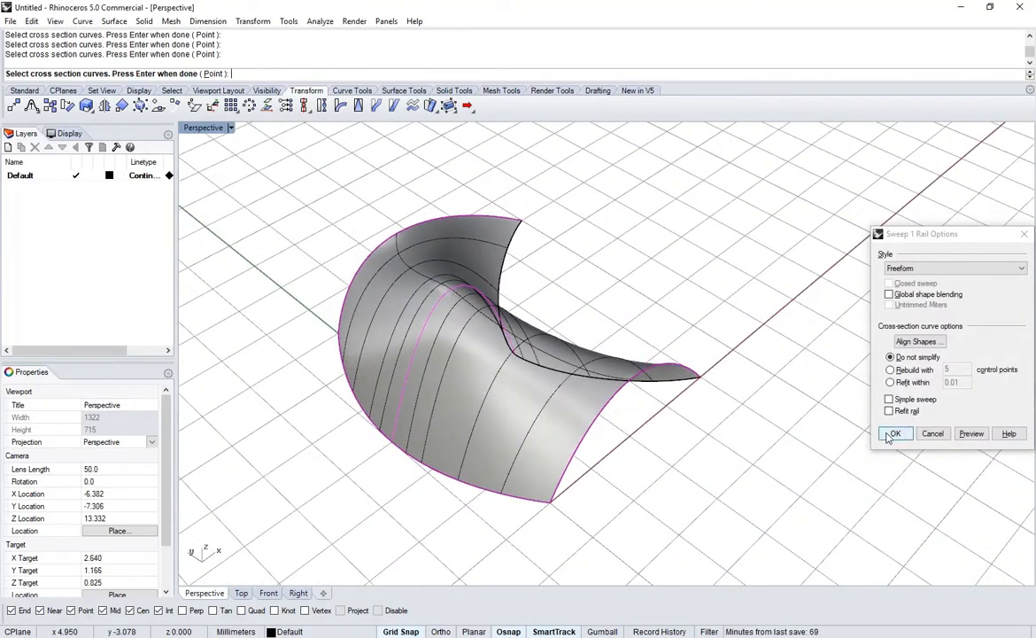
{"action": "left_click", "coordinate": [892, 434]}
Inspect the one-rail sweep surface from several angles, highlighting its ground rail curve to compare it with the opposite edge
{"action": "right_click_drag", "start_coordinate": [753, 398], "coordinate": [580, 408]}
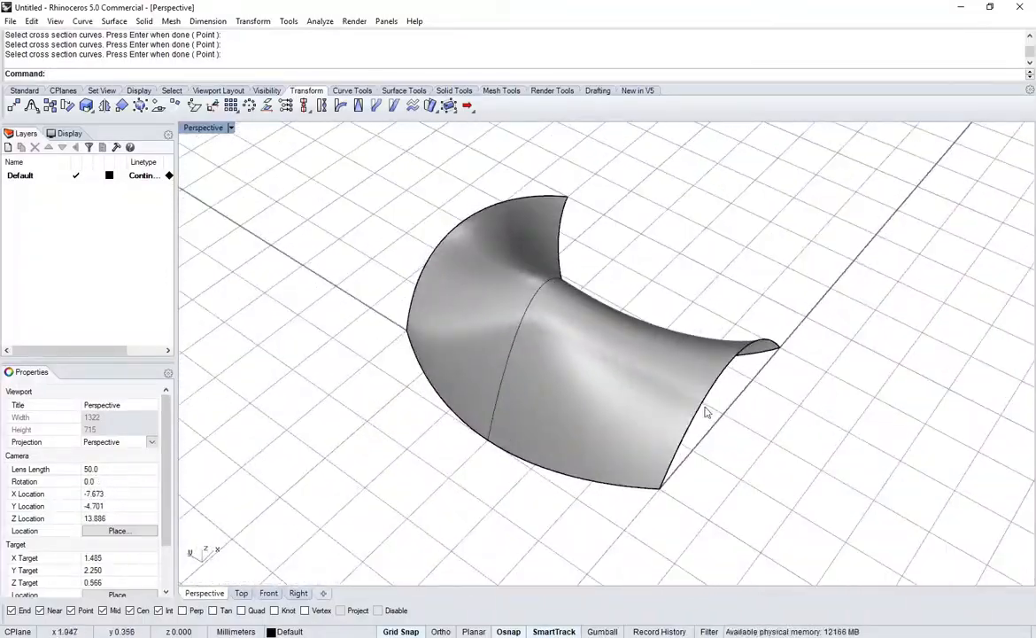
{"action": "right_click_drag", "start_coordinate": [458, 274], "coordinate": [597, 344]}
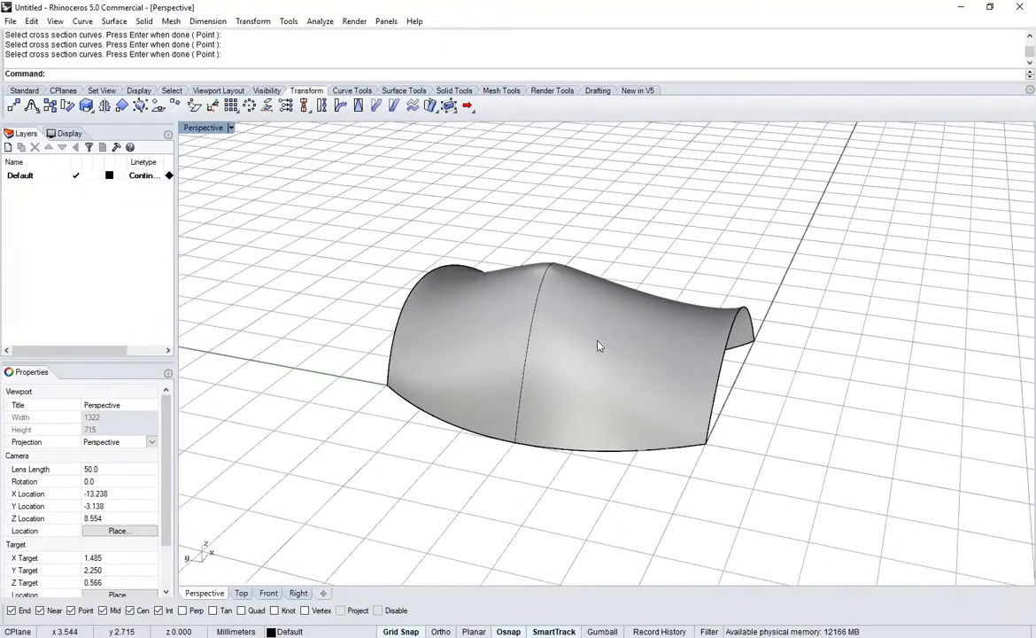
{"action": "left_click", "coordinate": [444, 433]}
{"action": "right_click", "coordinate": [440, 431]}
{"action": "scroll", "coordinate": [409, 418], "scroll_direction": "up", "scroll_amount": 4}
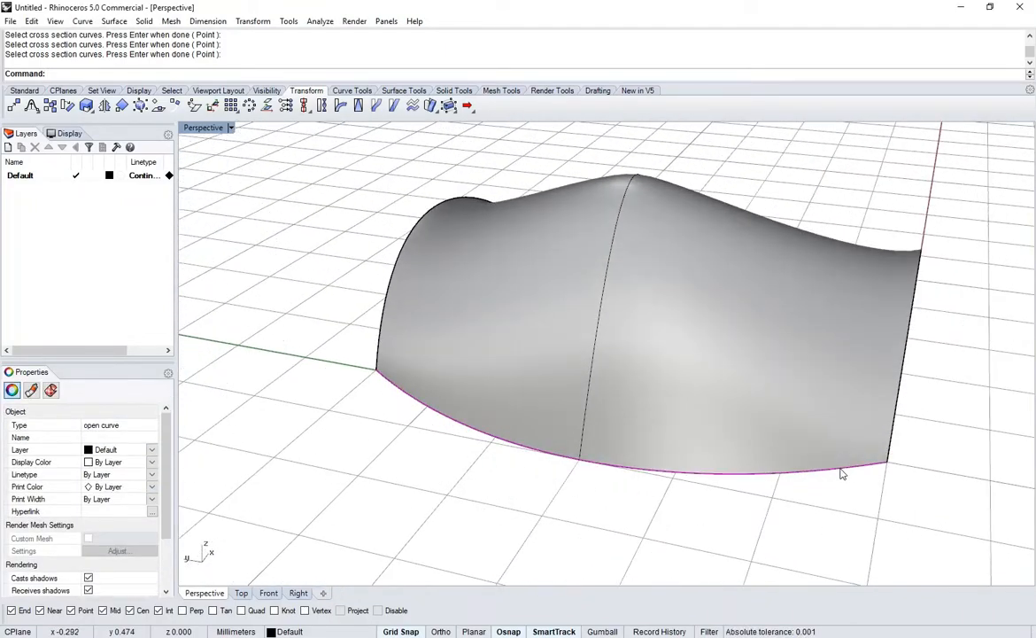
{"action": "right_click_drag", "start_coordinate": [880, 469], "coordinate": [768, 526]}
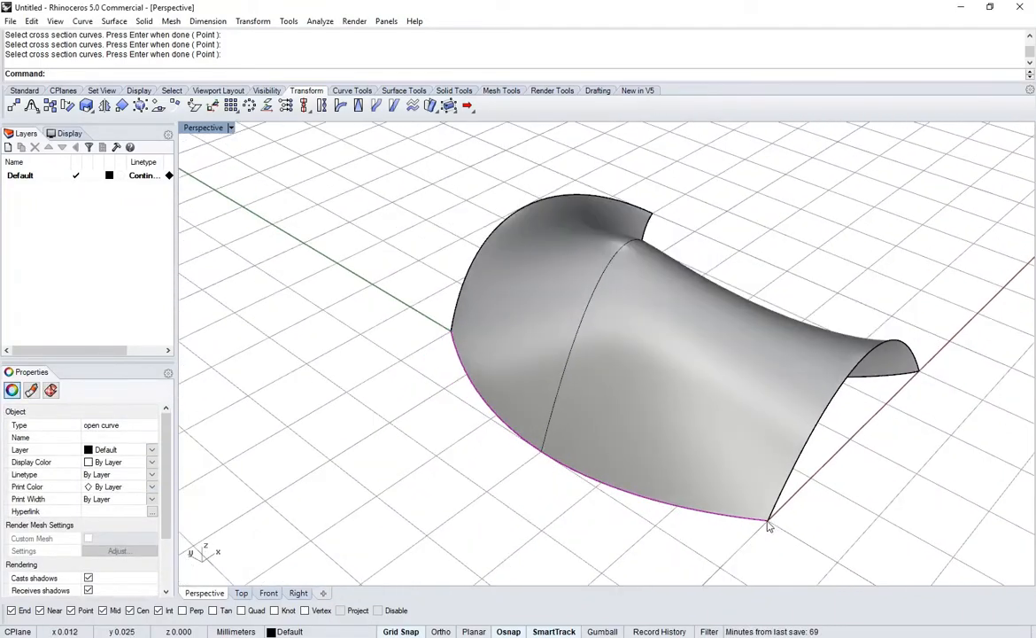
{"action": "right_click_drag", "start_coordinate": [534, 401], "coordinate": [554, 551]}
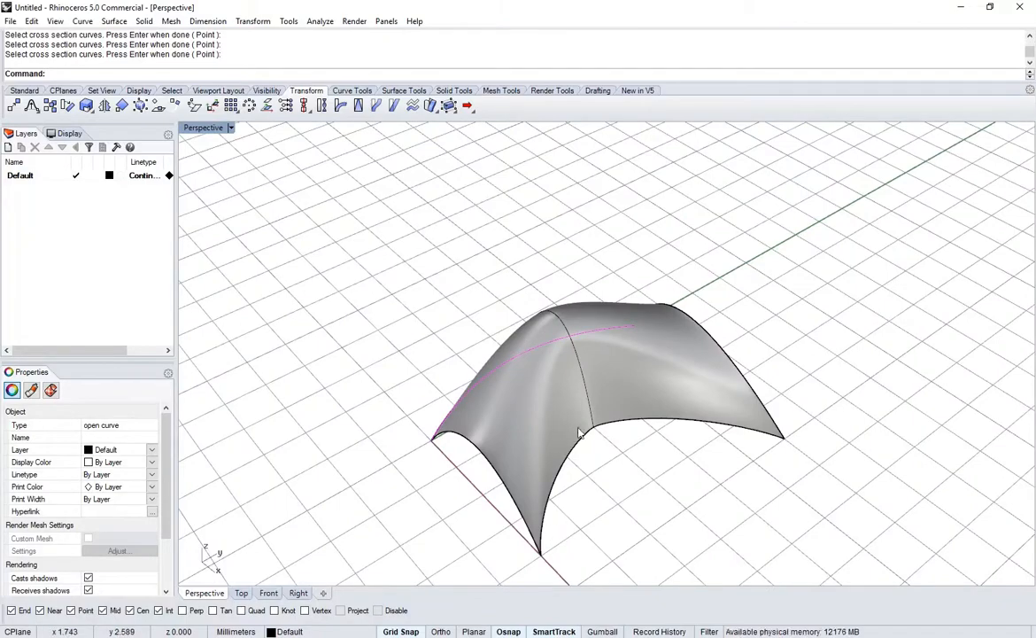
Delete the one-rail sweep surface, keeping the rail and the three upright curves
{"action": "right_click_drag", "start_coordinate": [576, 426], "coordinate": [607, 469]}
{"action": "left_click", "coordinate": [719, 456]}
{"action": "type", "text": "E"}
{"action": "key", "text": "Delete"}
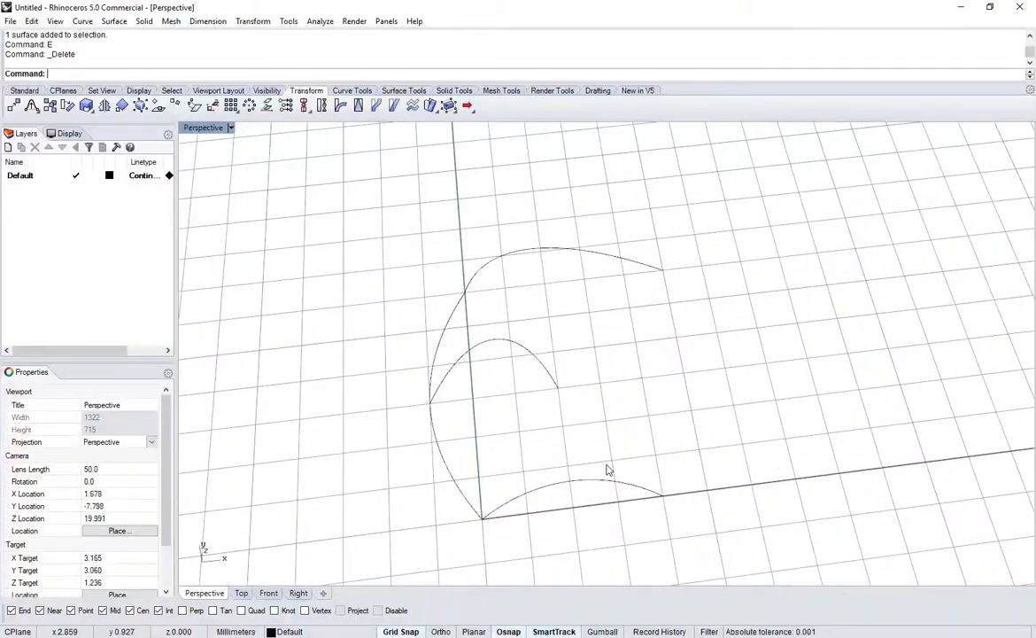
Draw a degree 3 curve on the ground plane from the near upright curve's free endpoint via point 1, 3 to the far upright curve's free endpoint
{"action": "key", "text": "Return"}
{"action": "left_click", "coordinate": [660, 493]}
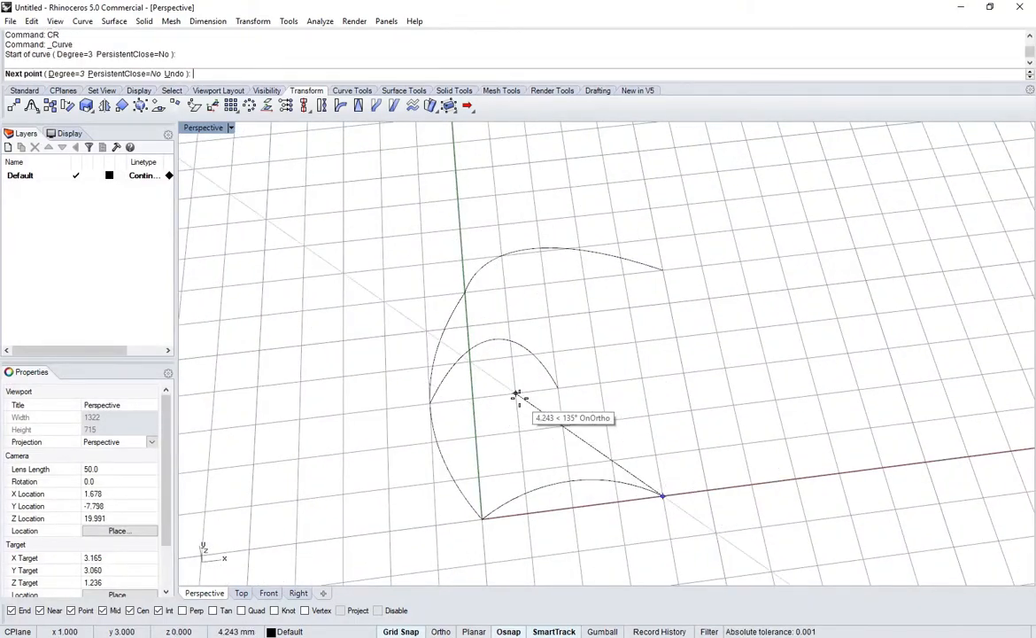
{"action": "left_click", "coordinate": [515, 392]}
{"action": "left_click", "coordinate": [660, 269]}
{"action": "key", "text": "Return"}
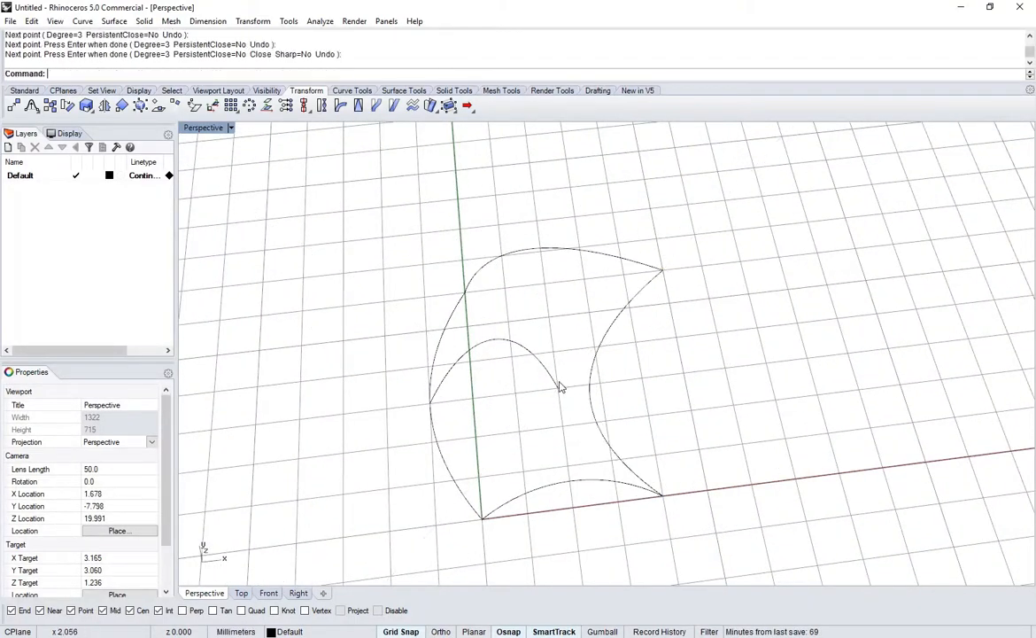
Move the middle upright curve's free end control point onto the new ground curve and hide the control points
{"action": "left_click", "coordinate": [557, 386]}
{"action": "scroll", "coordinate": [560, 399], "scroll_direction": "up", "scroll_amount": 2}
{"action": "key", "text": "F10"}
{"action": "left_click_drag", "start_coordinate": [558, 387], "coordinate": [595, 382]}
{"action": "key", "text": "Escape"}
{"action": "right_click_drag", "start_coordinate": [595, 382], "coordinate": [707, 369]}
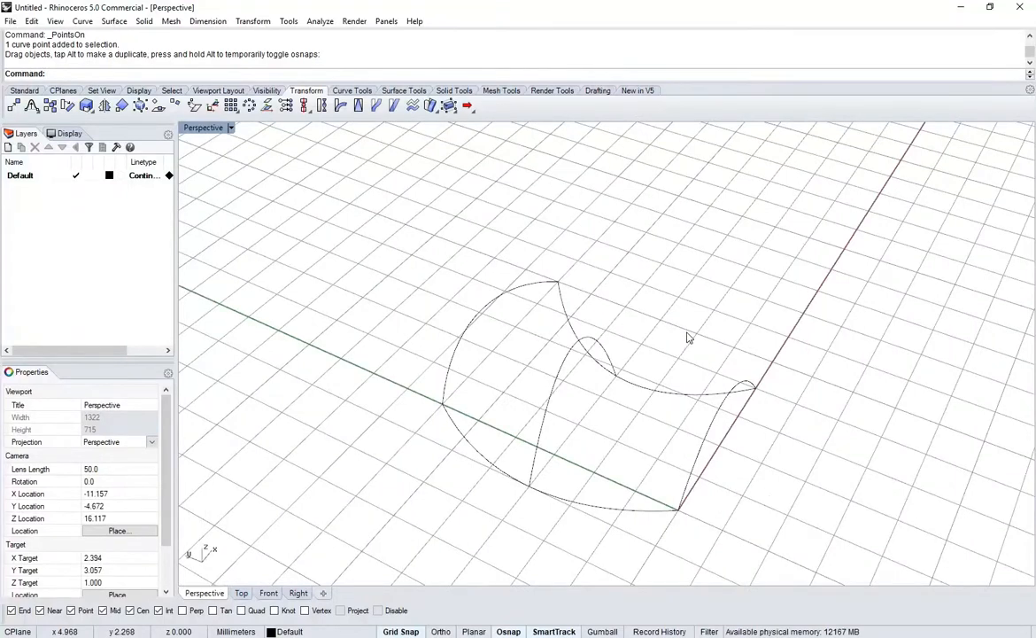
Create a Sweep2 surface with the two ground curves as rails and the three upright curves as cross sections
{"action": "type", "text": "p2"}
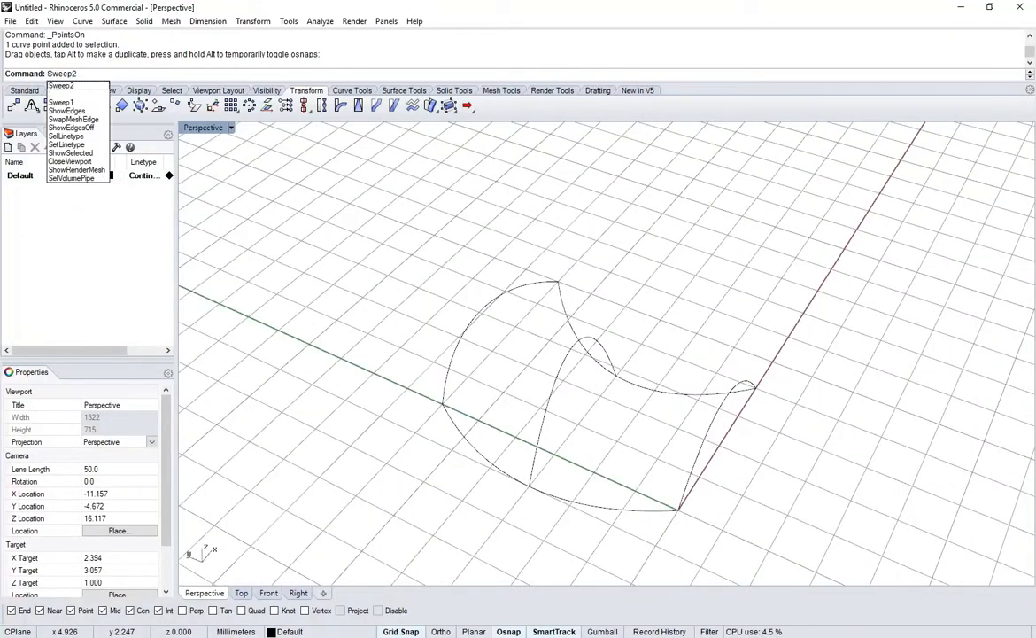
{"action": "key", "text": "Return"}
{"action": "left_click", "coordinate": [613, 513]}
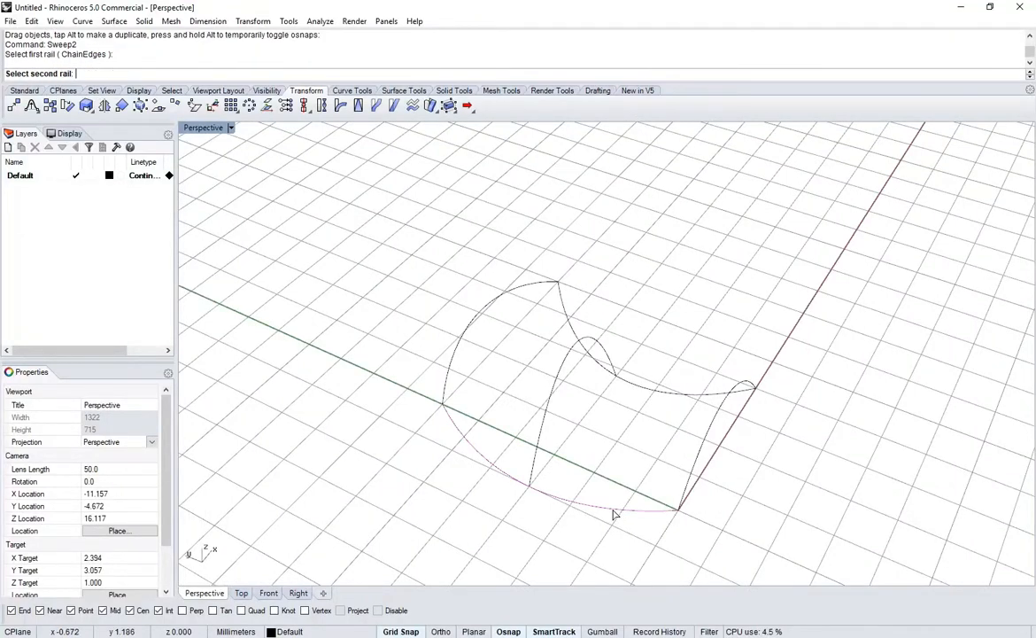
{"action": "left_click", "coordinate": [667, 396]}
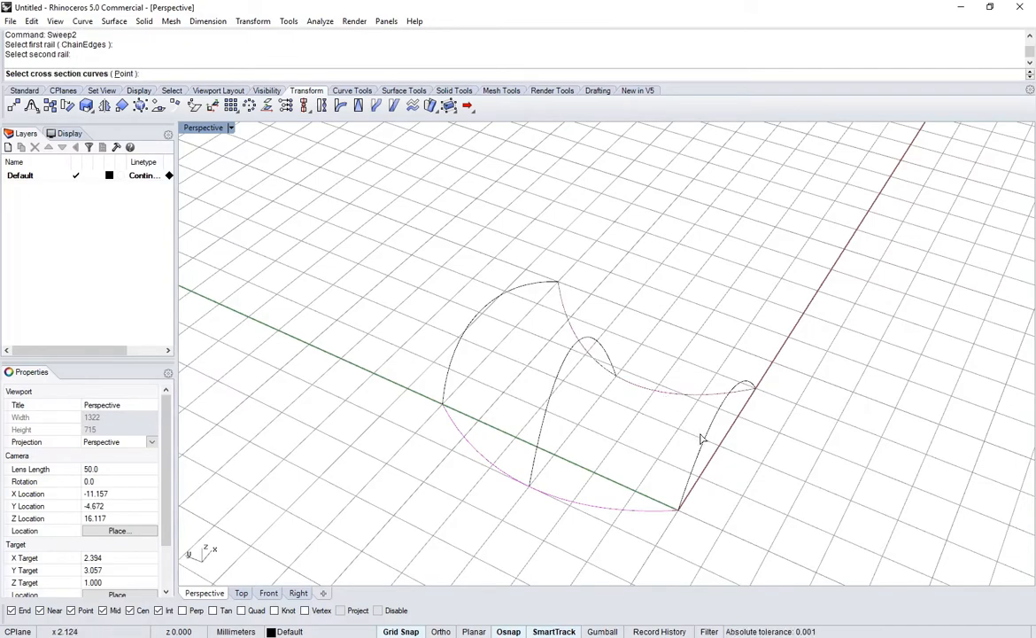
{"action": "left_click", "coordinate": [701, 439]}
{"action": "left_click", "coordinate": [550, 399]}
{"action": "left_click", "coordinate": [474, 321]}
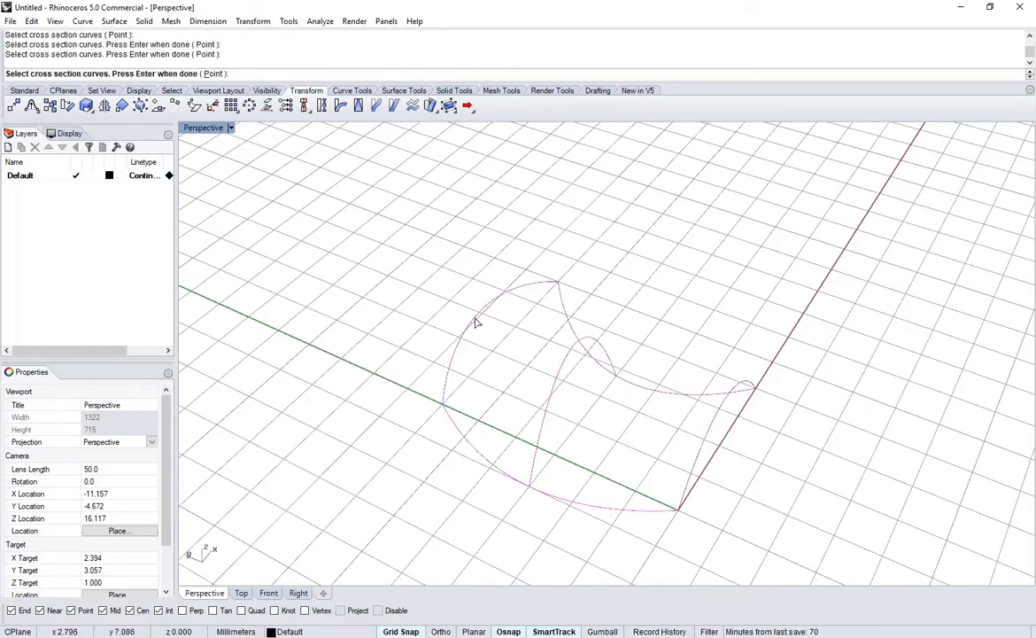
{"action": "key", "text": "Return"}
{"action": "left_click", "coordinate": [896, 538]}
Inspect the two-rail sweep surface and its boundary curves from several angles
{"action": "right_click_drag", "start_coordinate": [741, 404], "coordinate": [723, 468]}
{"action": "left_click", "coordinate": [571, 430]}
{"action": "left_click", "coordinate": [677, 492]}
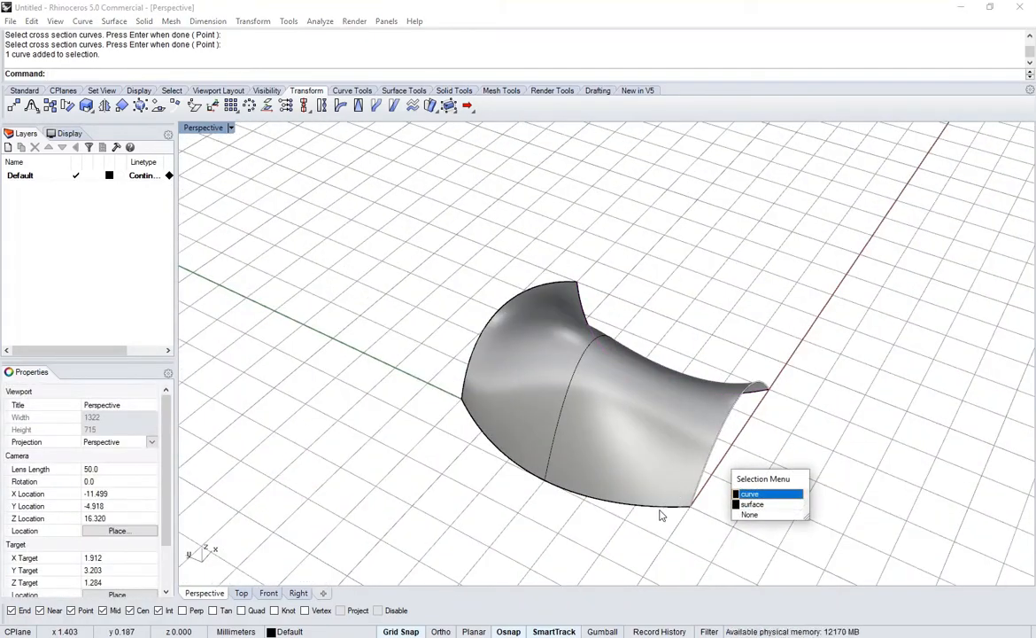
{"action": "left_click", "coordinate": [659, 508]}
{"action": "left_click", "coordinate": [474, 351]}
{"action": "left_click", "coordinate": [675, 315]}
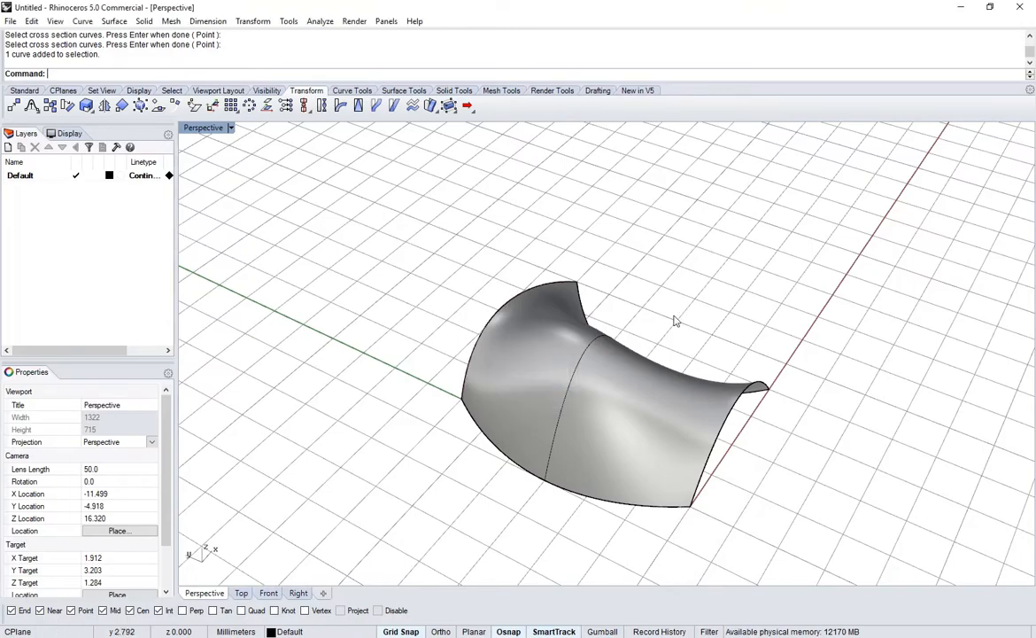
{"action": "right_click_drag", "start_coordinate": [675, 321], "coordinate": [403, 390]}
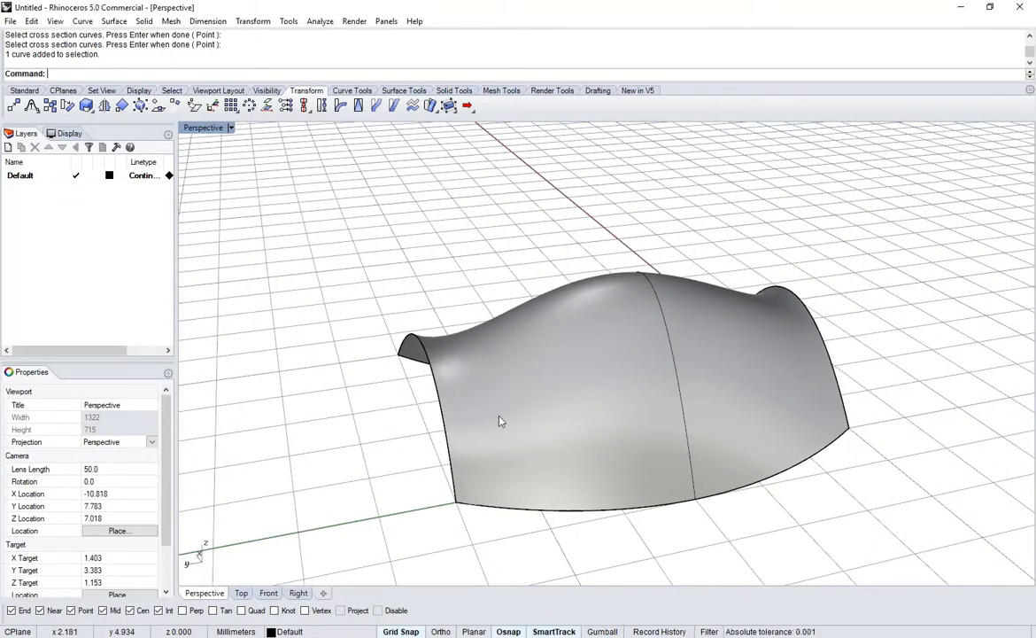
{"action": "right_click_drag", "start_coordinate": [748, 367], "coordinate": [572, 468]}
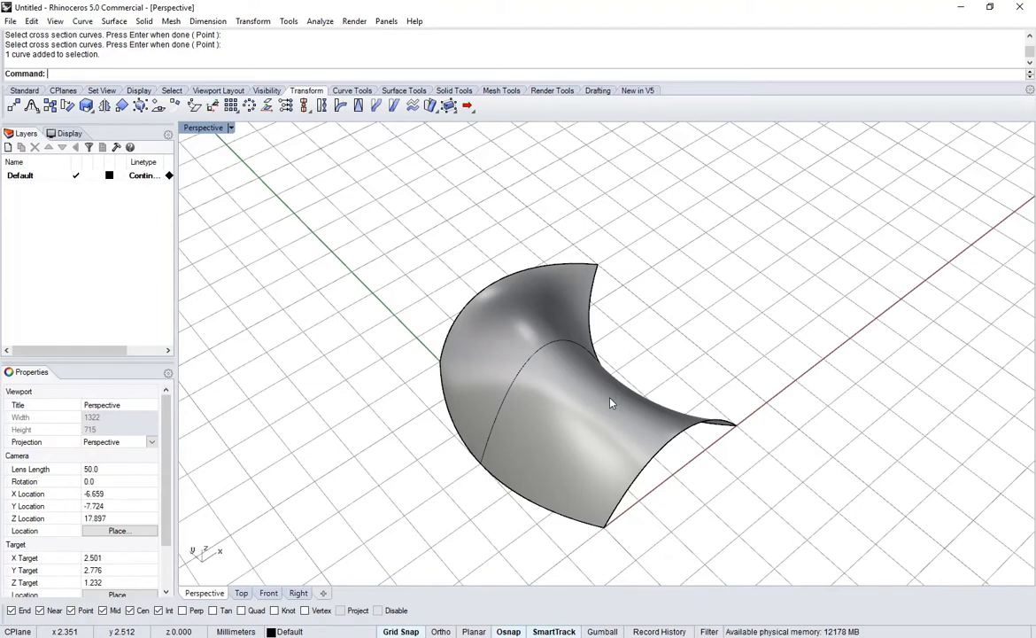
{"action": "right_click_drag", "start_coordinate": [611, 403], "coordinate": [639, 427]}
{"action": "scroll", "coordinate": [639, 428], "scroll_direction": "up", "scroll_amount": 3}
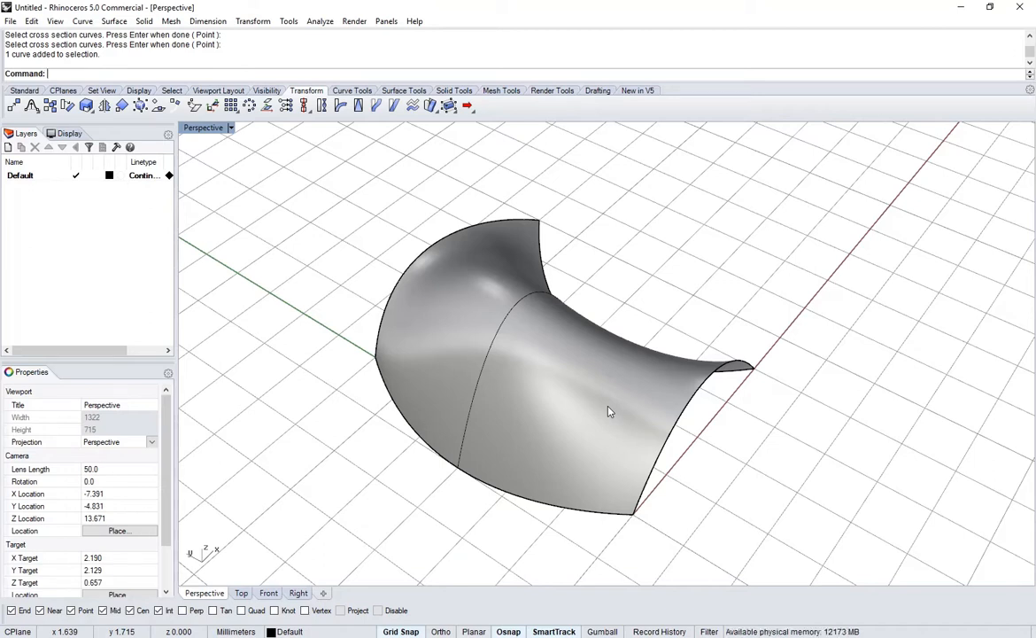
{"action": "right_click_drag", "start_coordinate": [609, 400], "coordinate": [617, 478], "text": "shift"}
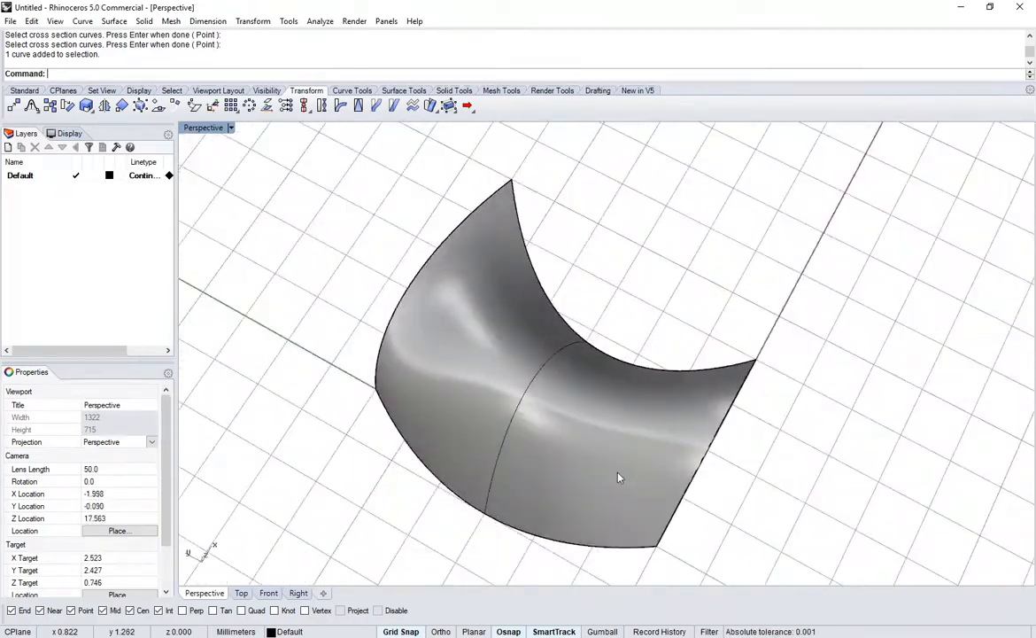
Isolate the two-rail sweep surface by hiding all the curves it was built from
{"action": "left_click", "coordinate": [611, 425]}
{"action": "right_click_drag", "start_coordinate": [611, 425], "coordinate": [582, 406]}
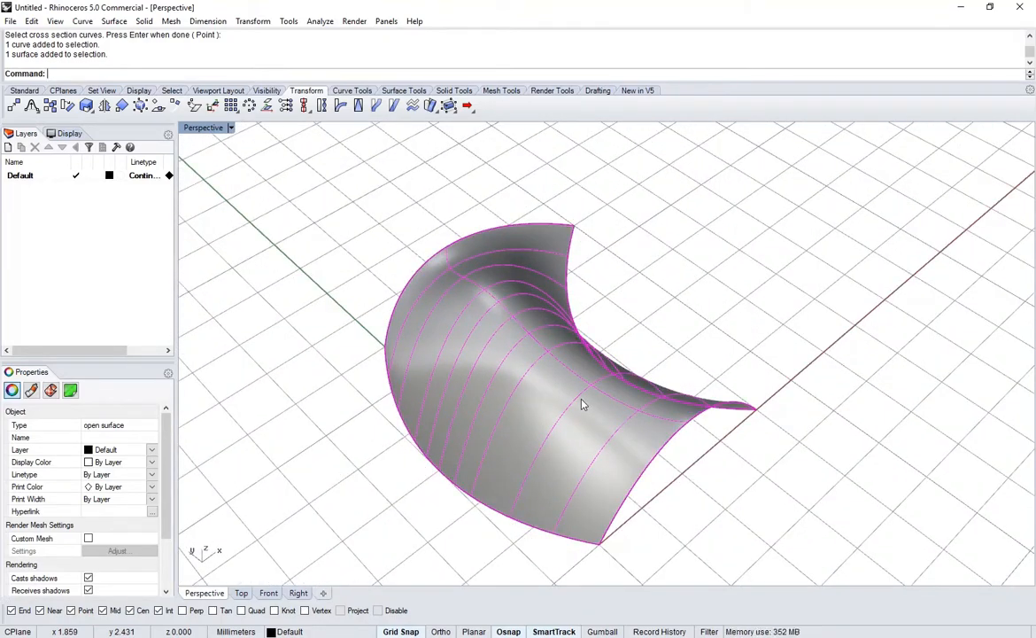
{"action": "right_click_drag", "start_coordinate": [580, 402], "coordinate": [560, 377]}
{"action": "left_click", "coordinate": [651, 348]}
{"action": "left_click", "coordinate": [611, 400]}
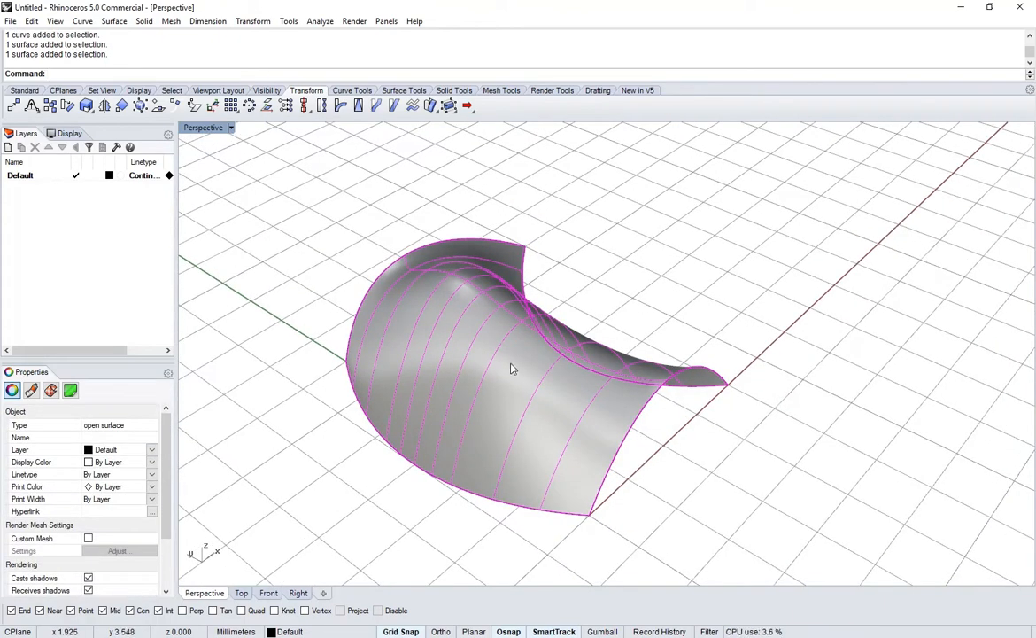
{"action": "type", "text": "HH"}
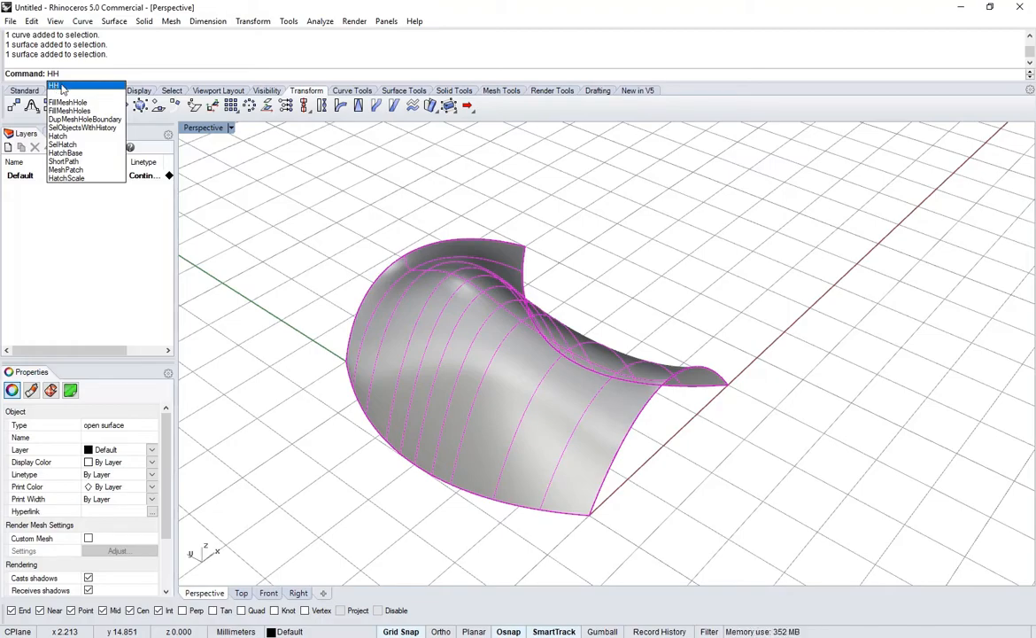
{"action": "left_click", "coordinate": [61, 89]}
Examine the isolated surface and the flow of its isocurves from above and from the side
{"action": "right_click_drag", "start_coordinate": [561, 396], "coordinate": [635, 378]}
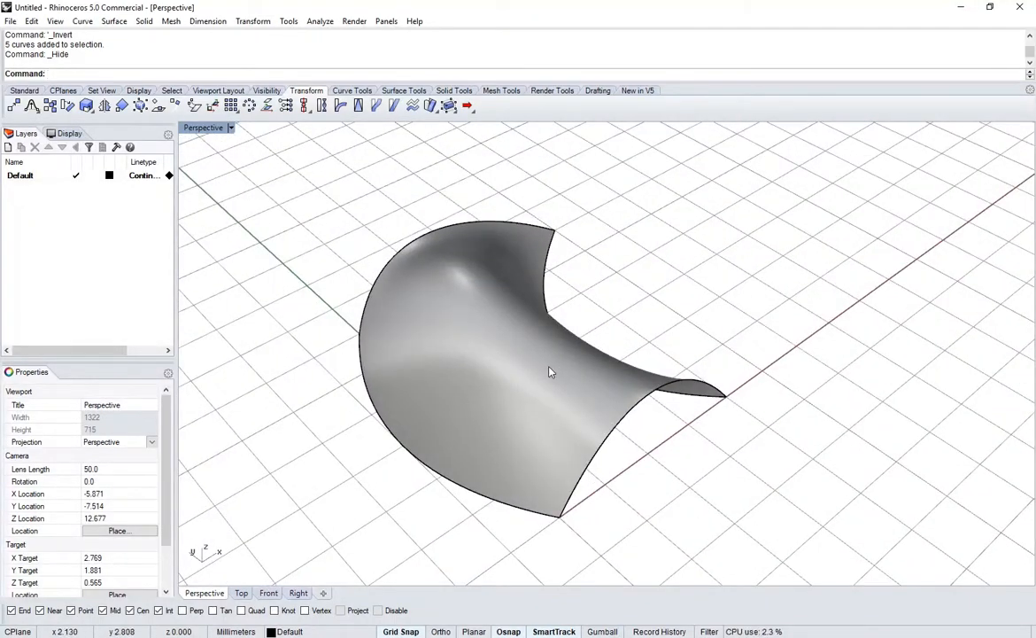
{"action": "right_click_drag", "start_coordinate": [546, 365], "coordinate": [460, 232]}
{"action": "left_click", "coordinate": [620, 338]}
{"action": "right_click_drag", "start_coordinate": [509, 176], "coordinate": [515, 377]}
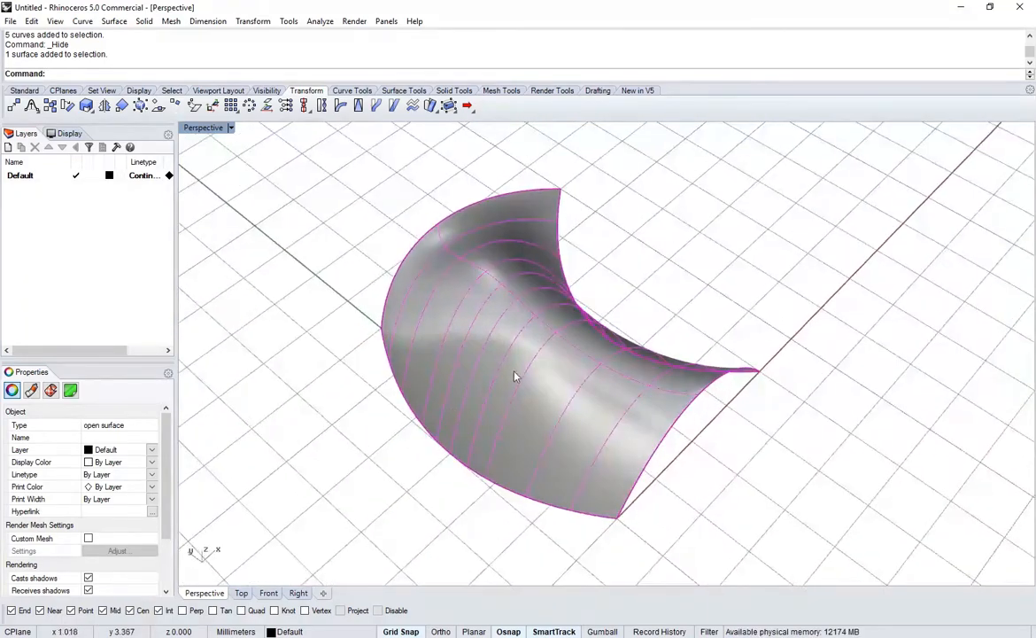
{"action": "right_click_drag", "start_coordinate": [576, 439], "coordinate": [634, 469]}
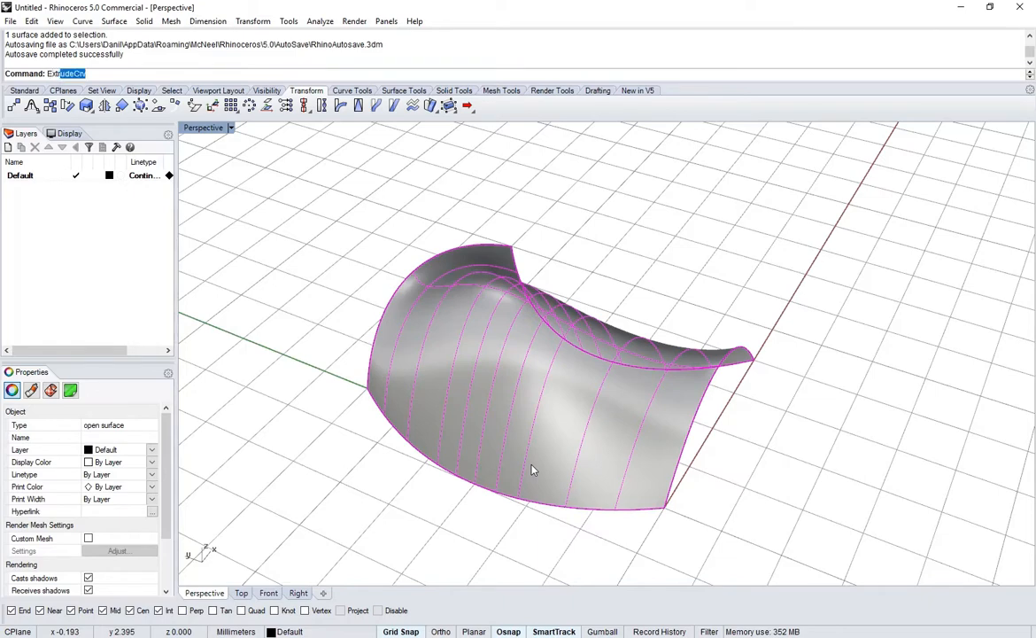
Run ExtractIsocurve on the surface and preview U-direction isocurves at different places across it
{"action": "type", "text": "ractIsoc"}
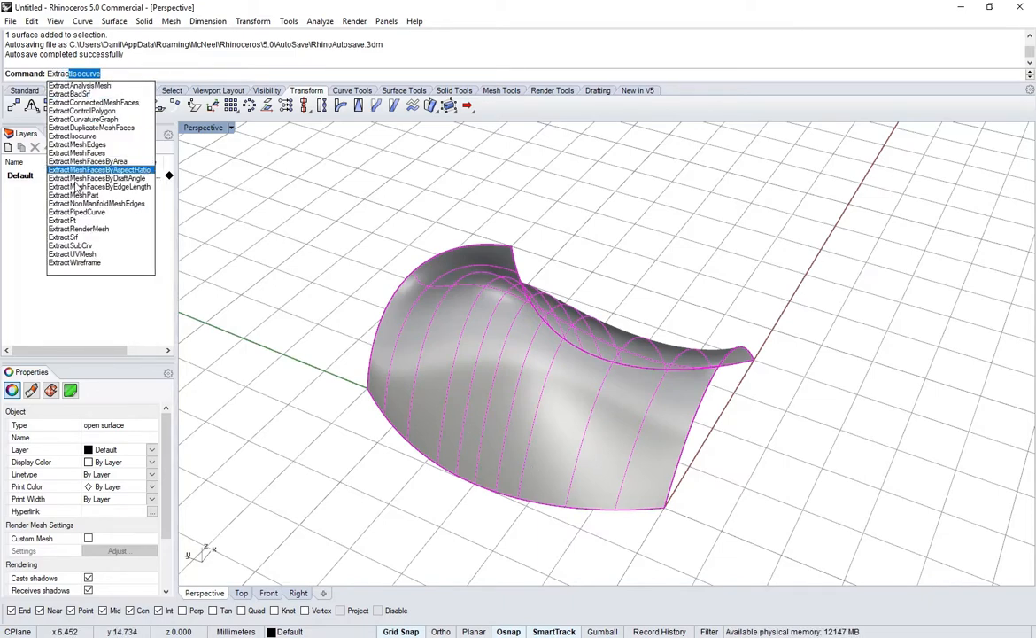
{"action": "left_click", "coordinate": [88, 136]}
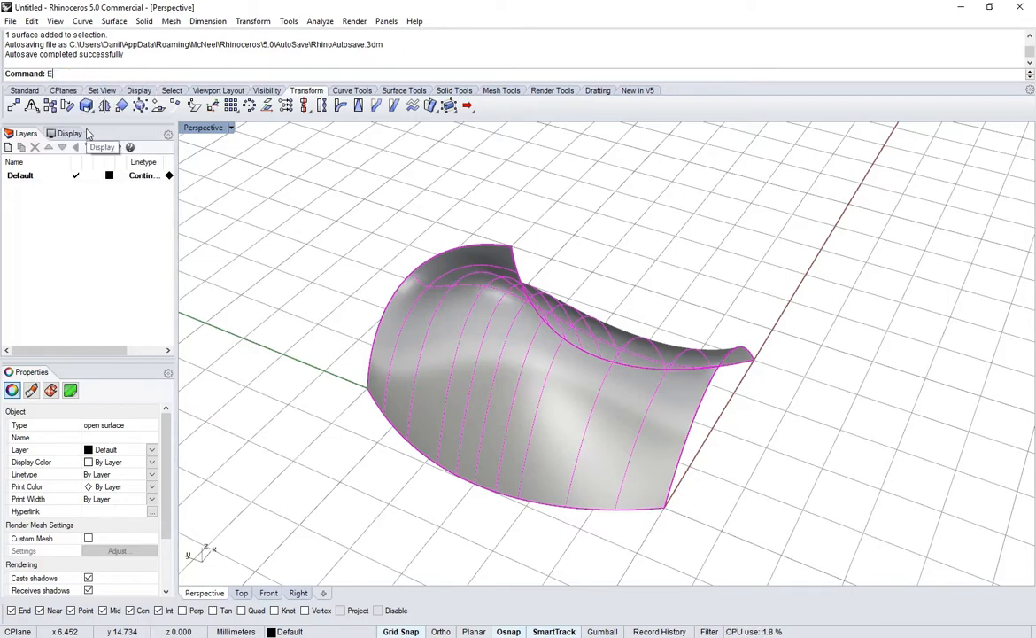
{"action": "type", "text": "I"}
{"action": "left_click", "coordinate": [87, 124]}
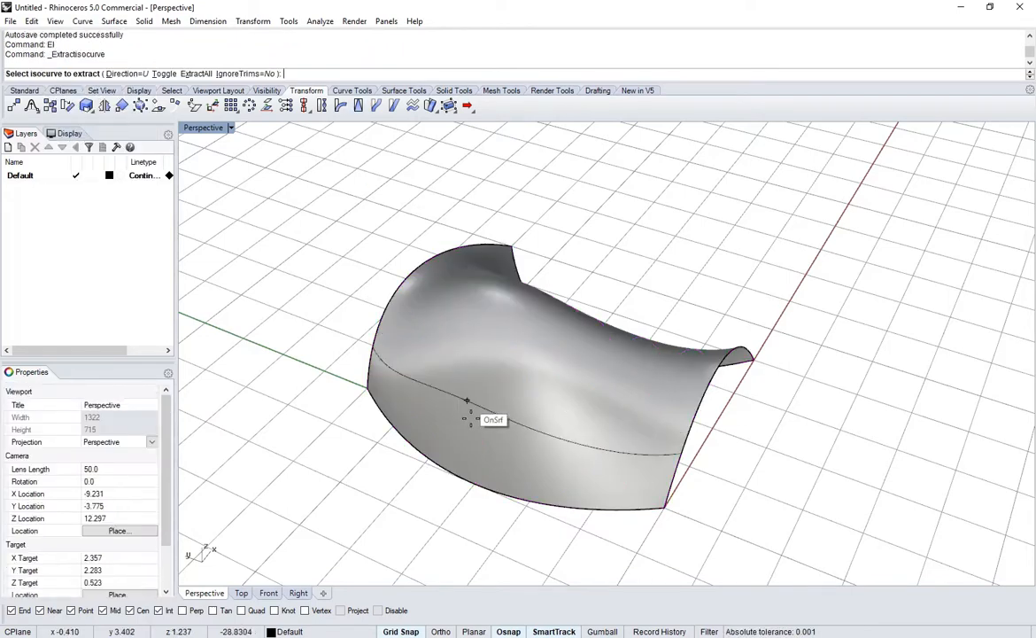
{"action": "right_click_drag", "start_coordinate": [592, 423], "coordinate": [620, 351]}
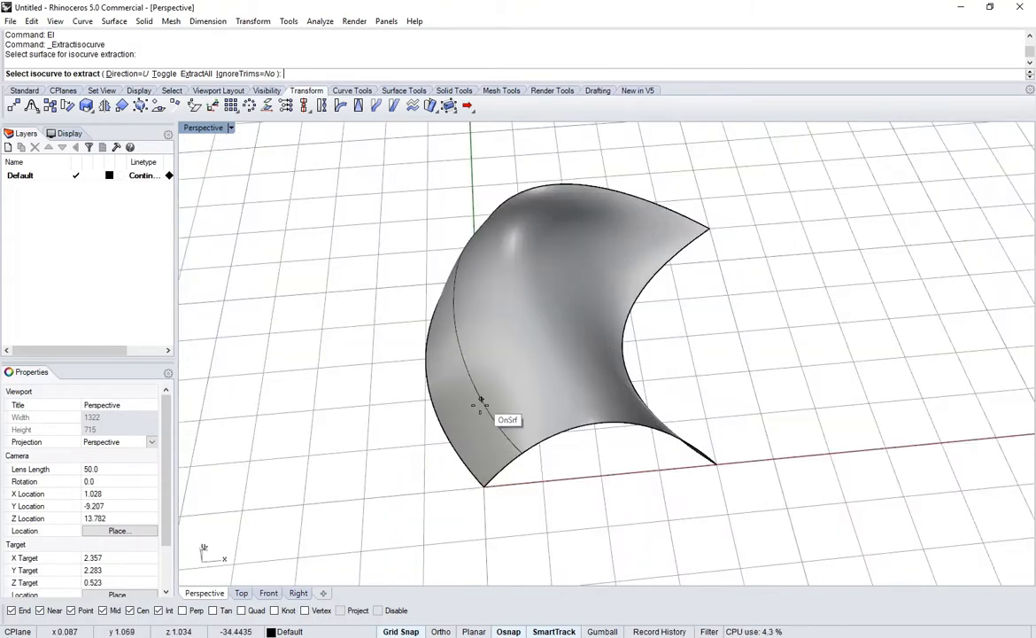
{"action": "right_click_drag", "start_coordinate": [543, 424], "coordinate": [643, 466]}
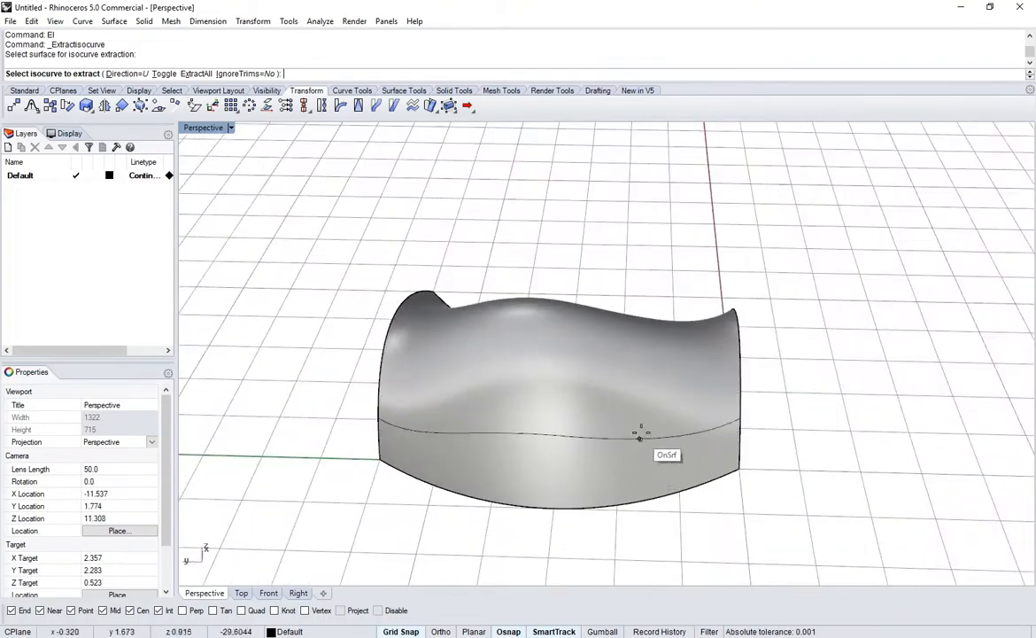
{"action": "right_click_drag", "start_coordinate": [671, 335], "coordinate": [555, 439]}
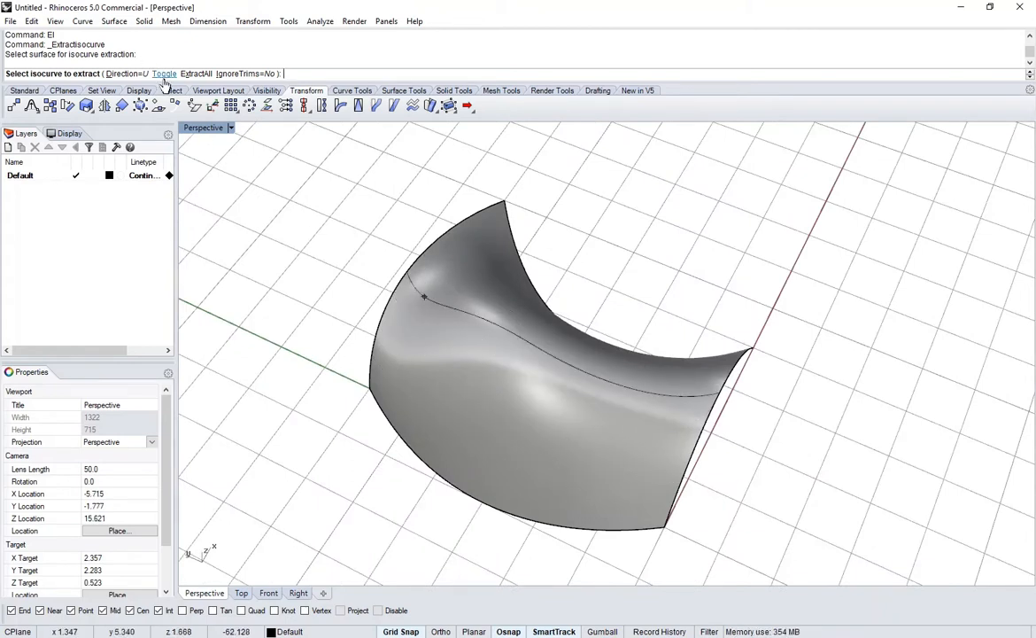
Switch the isocurve direction to V and extract curves along both end edges and at two places between them
{"action": "left_click", "coordinate": [163, 75]}
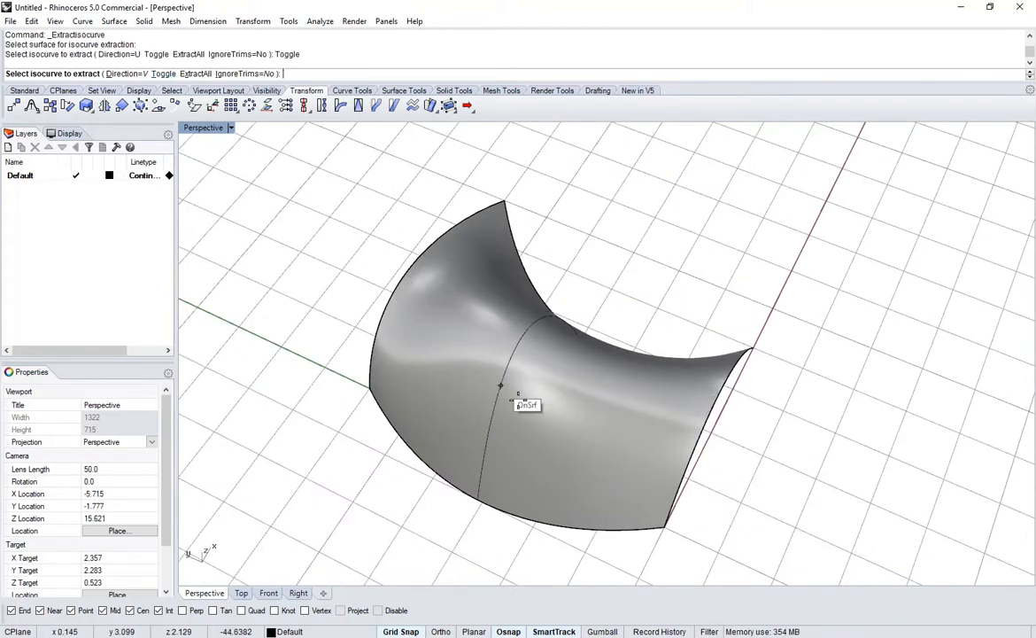
{"action": "type", "text": "t"}
{"action": "key", "text": "Return"}
{"action": "type", "text": "t"}
{"action": "key", "text": "Return"}
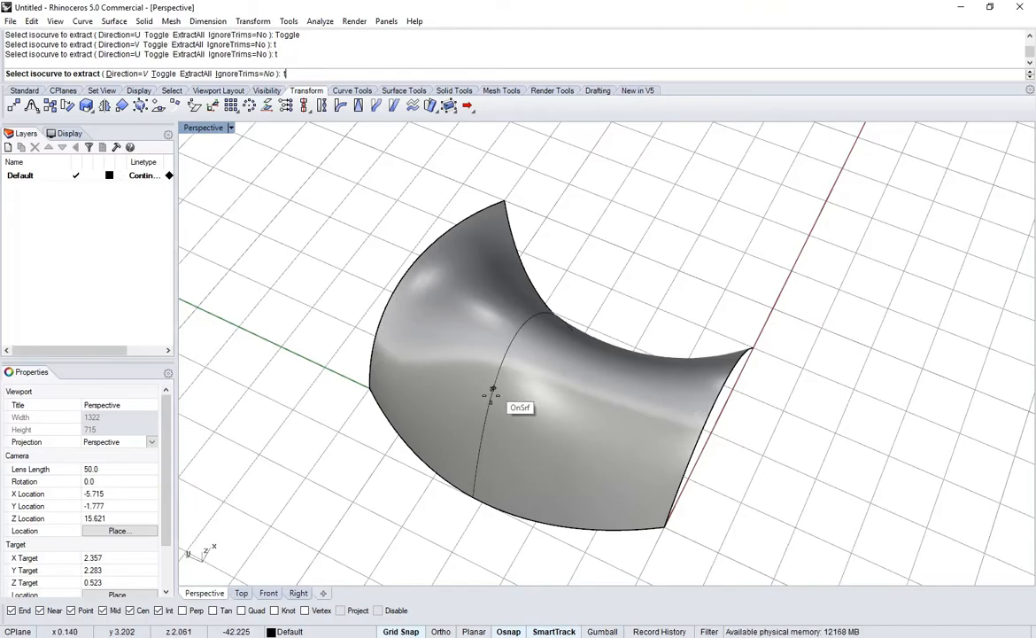
{"action": "right_click_drag", "start_coordinate": [561, 443], "coordinate": [344, 360]}
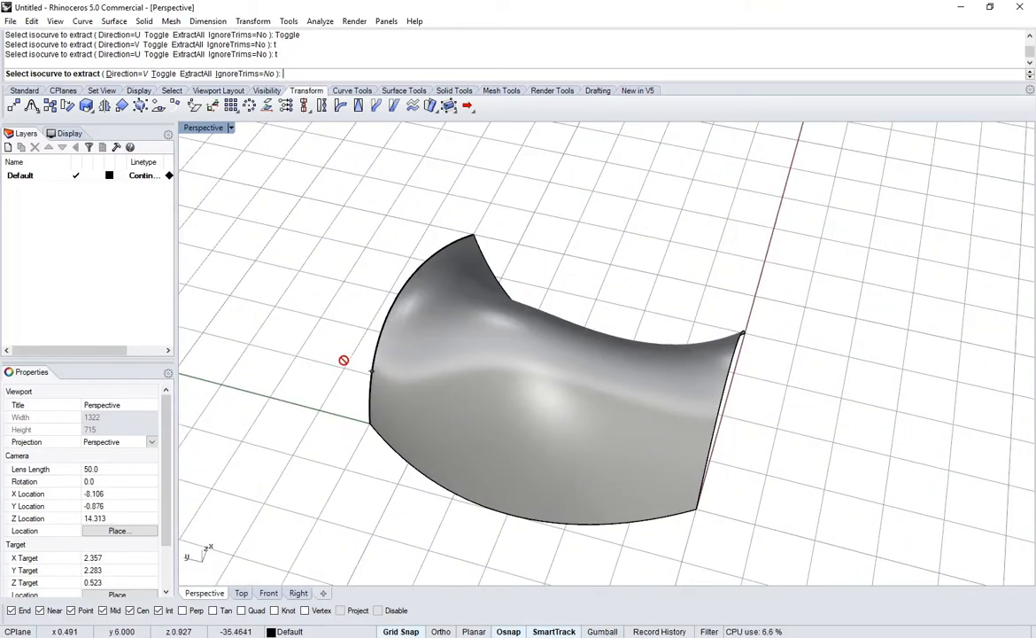
{"action": "left_click", "coordinate": [372, 357]}
{"action": "left_click", "coordinate": [714, 421]}
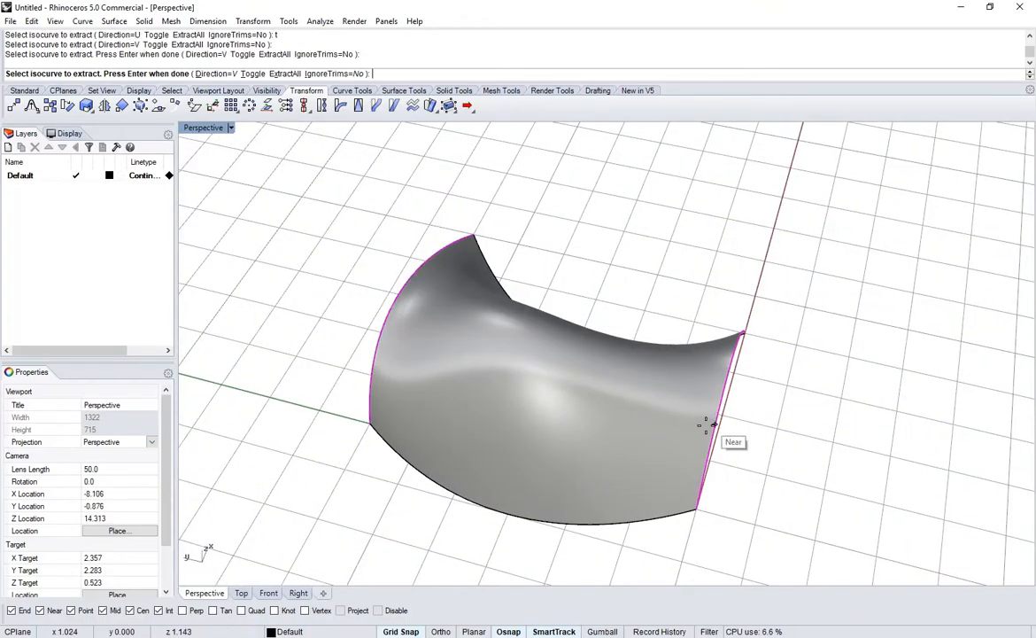
{"action": "left_click", "coordinate": [556, 414]}
{"action": "left_click", "coordinate": [483, 409]}
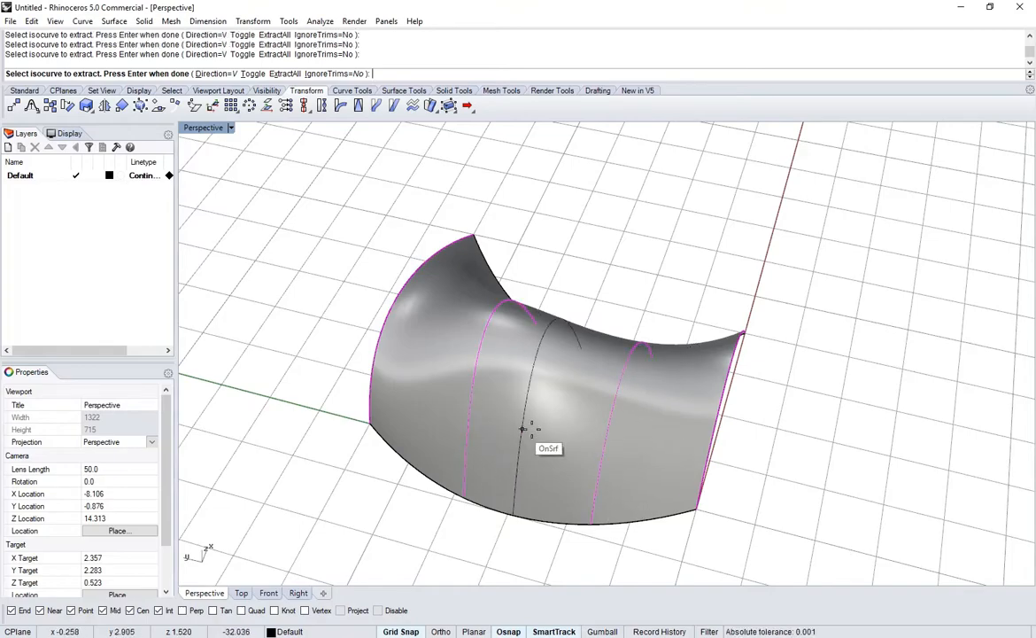
Switch the isocurve direction to U, extract curves along both long edges and at two places between them, and finish the extraction
{"action": "mouse_move", "coordinate": [530, 427]}
{"action": "right_mouse_down"}
{"action": "mouse_move", "coordinate": [594, 357]}
{"action": "mouse_move", "coordinate": [564, 374]}
{"action": "mouse_move", "coordinate": [545, 416]}
{"action": "right_mouse_up"}
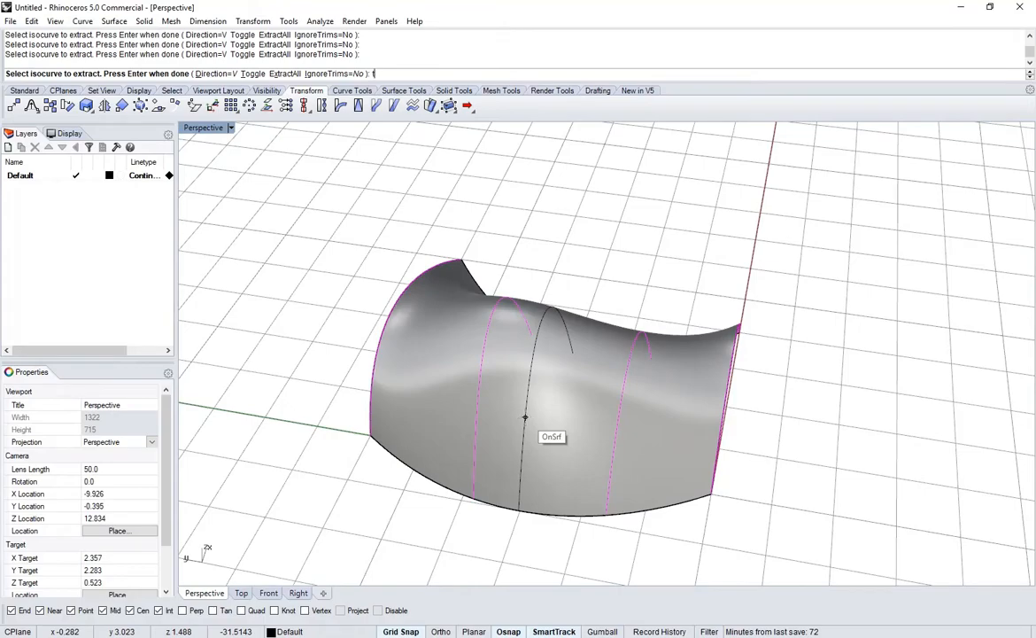
{"action": "key", "text": "Return"}
{"action": "right_click_drag", "start_coordinate": [498, 507], "coordinate": [666, 363]}
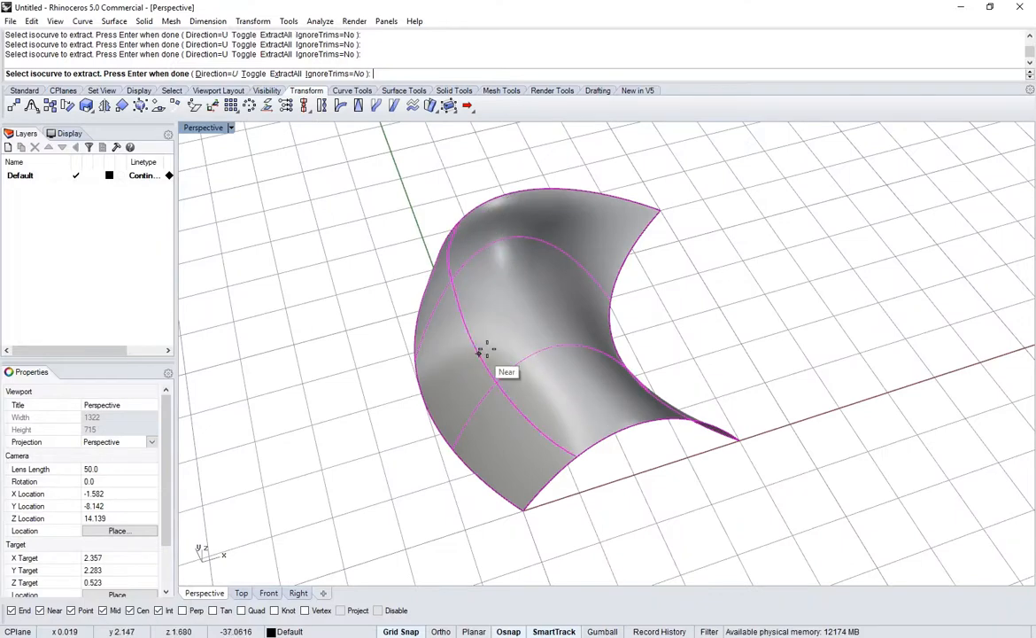
{"action": "left_click", "coordinate": [567, 314]}
{"action": "key", "text": "Return"}
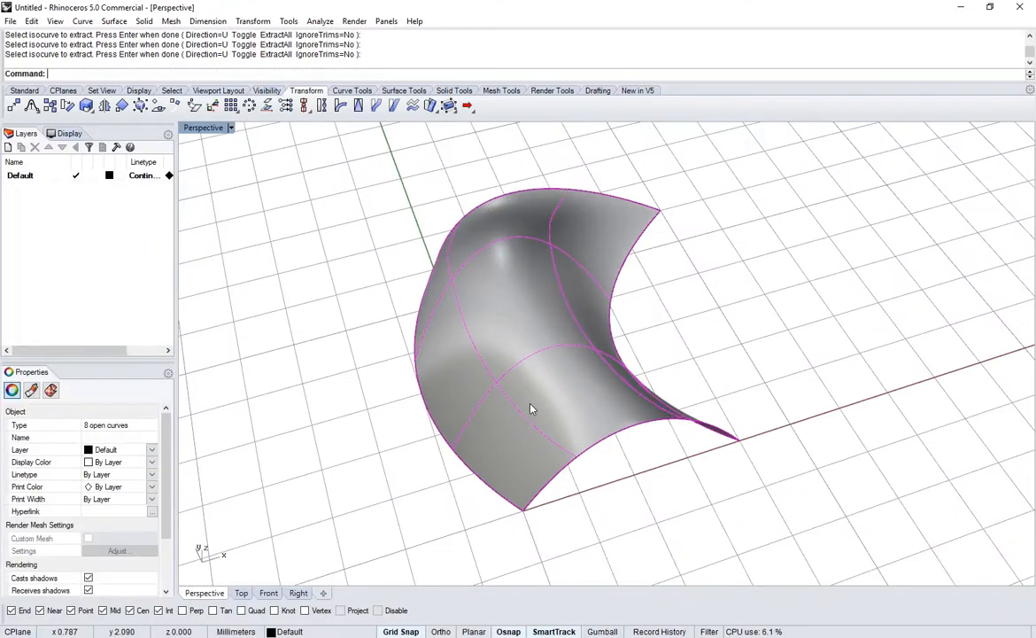
Hide the surface so only the extracted isocurves remain in view
{"action": "right_click_drag", "start_coordinate": [529, 409], "coordinate": [600, 400]}
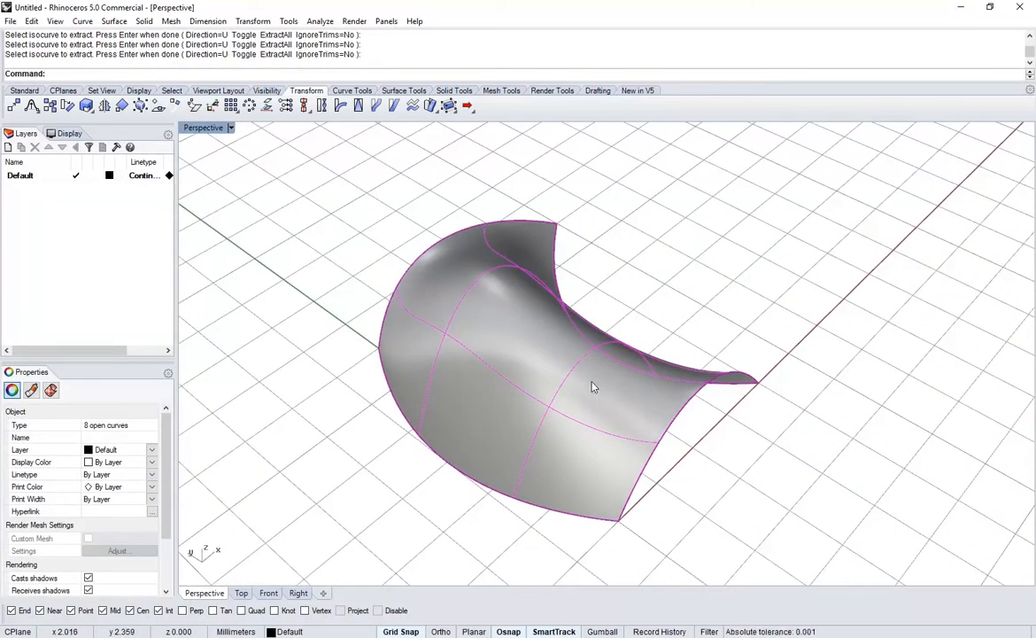
{"action": "mouse_move", "coordinate": [597, 439]}
{"action": "right_mouse_down"}
{"action": "mouse_move", "coordinate": [664, 413]}
{"action": "mouse_move", "coordinate": [616, 447]}
{"action": "mouse_move", "coordinate": [624, 479]}
{"action": "mouse_move", "coordinate": [710, 393]}
{"action": "mouse_move", "coordinate": [619, 453]}
{"action": "mouse_move", "coordinate": [602, 443]}
{"action": "right_mouse_up"}
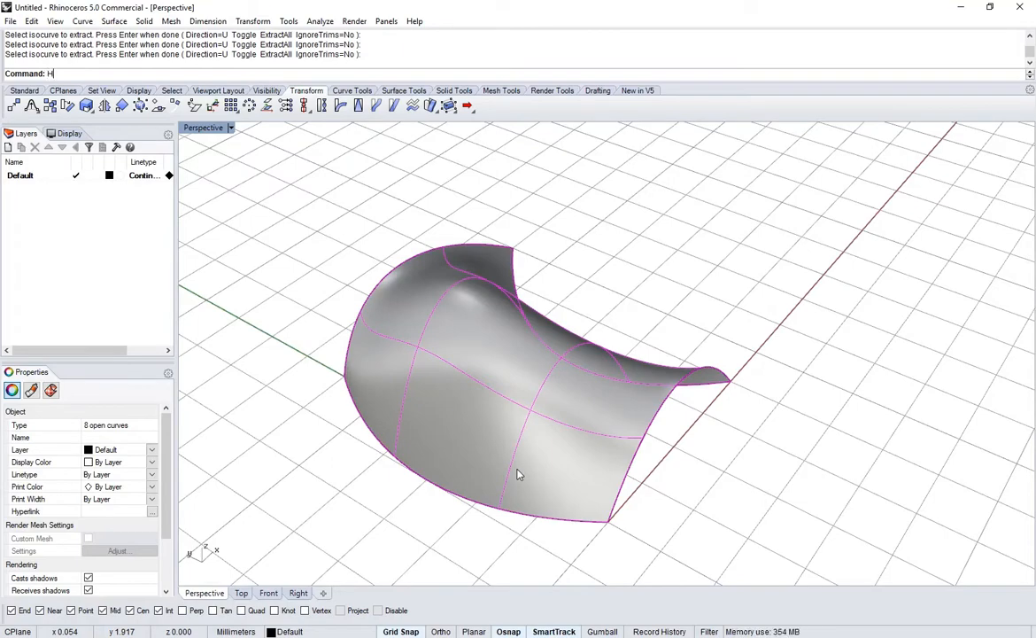
{"action": "key", "text": "Return"}
{"action": "right_click_drag", "start_coordinate": [521, 479], "coordinate": [488, 220]}
Run NetworkSrf on all eight curves and preview the surface with Position edge matching, then cancel it
{"action": "left_click", "coordinate": [531, 222]}
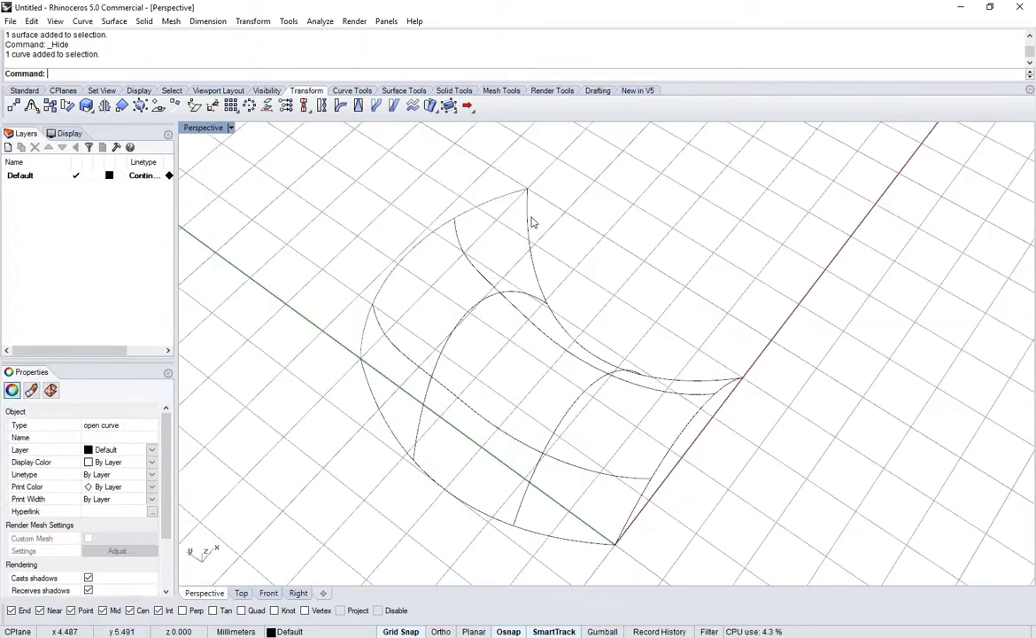
{"action": "scroll", "coordinate": [531, 223], "scroll_direction": "down", "scroll_amount": 3}
{"action": "left_click_drag", "start_coordinate": [370, 181], "coordinate": [666, 409]}
{"action": "scroll", "coordinate": [534, 328], "scroll_direction": "up", "scroll_amount": 3}
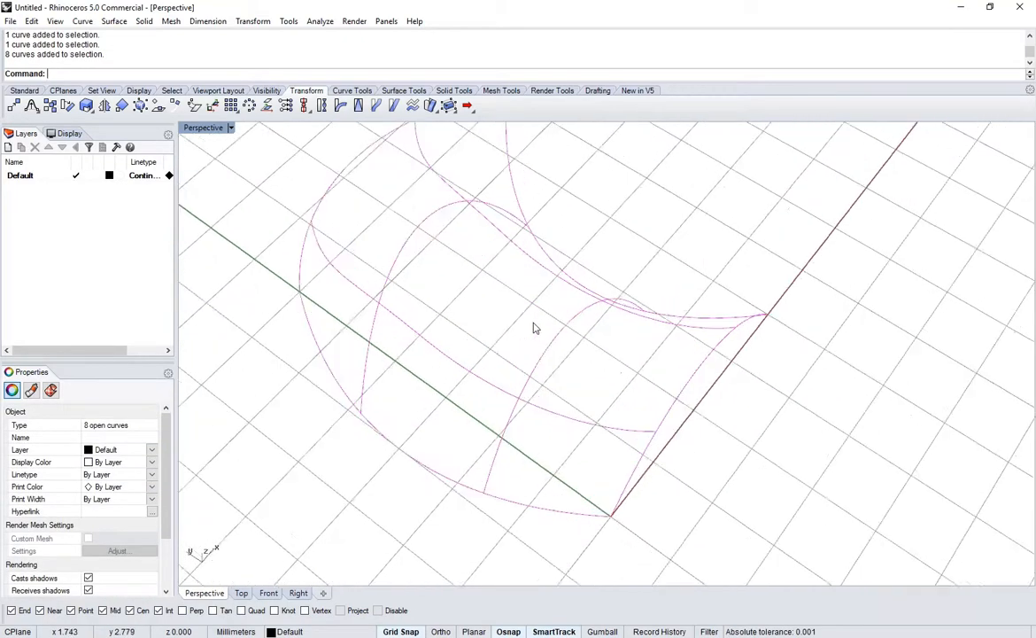
{"action": "right_click_drag", "start_coordinate": [534, 328], "coordinate": [535, 310]}
{"action": "key", "text": "Return"}
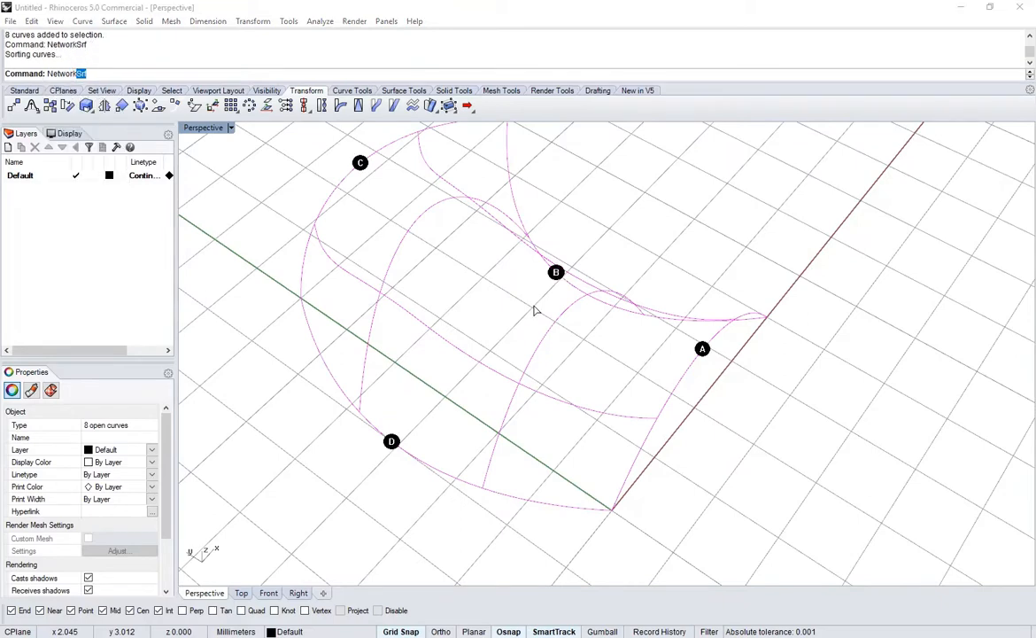
{"action": "right_click_drag", "start_coordinate": [670, 319], "coordinate": [587, 475]}
{"action": "scroll", "coordinate": [596, 401], "scroll_direction": "down", "scroll_amount": 3}
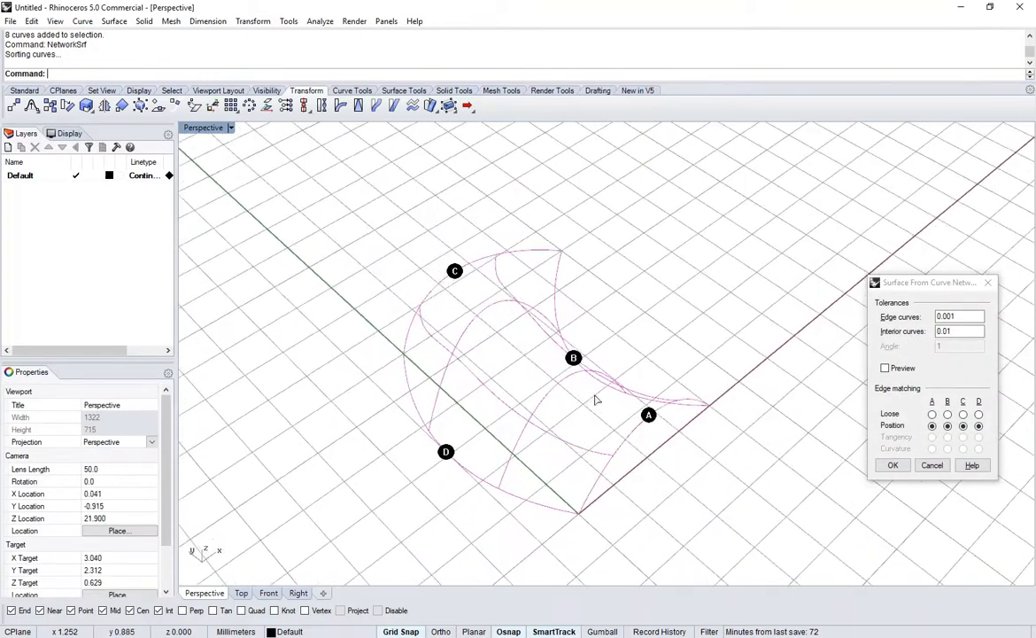
{"action": "left_click", "coordinate": [885, 367]}
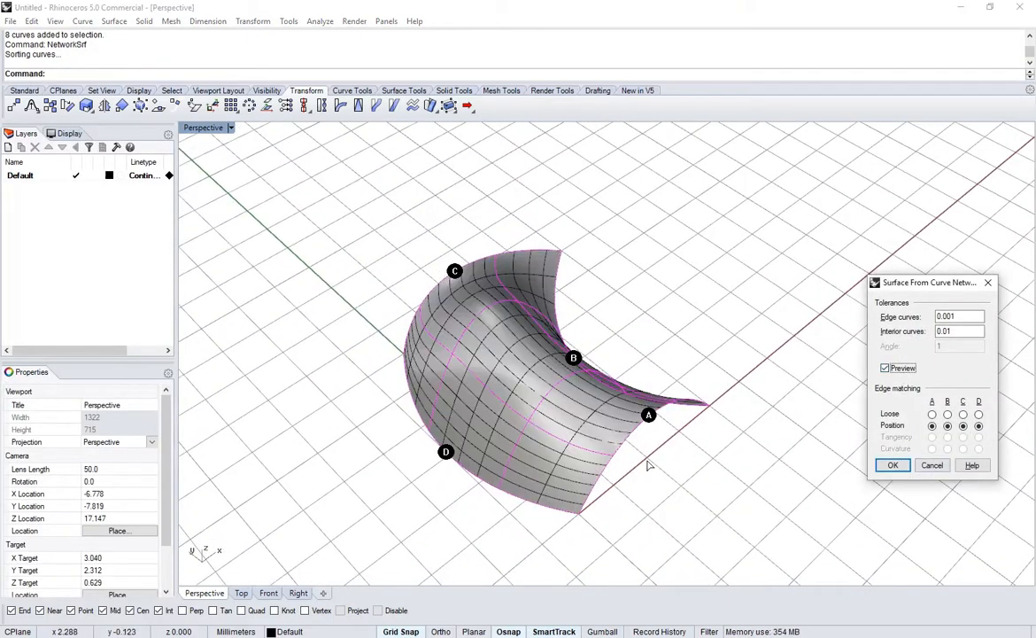
{"action": "right_click_drag", "start_coordinate": [648, 462], "coordinate": [591, 416]}
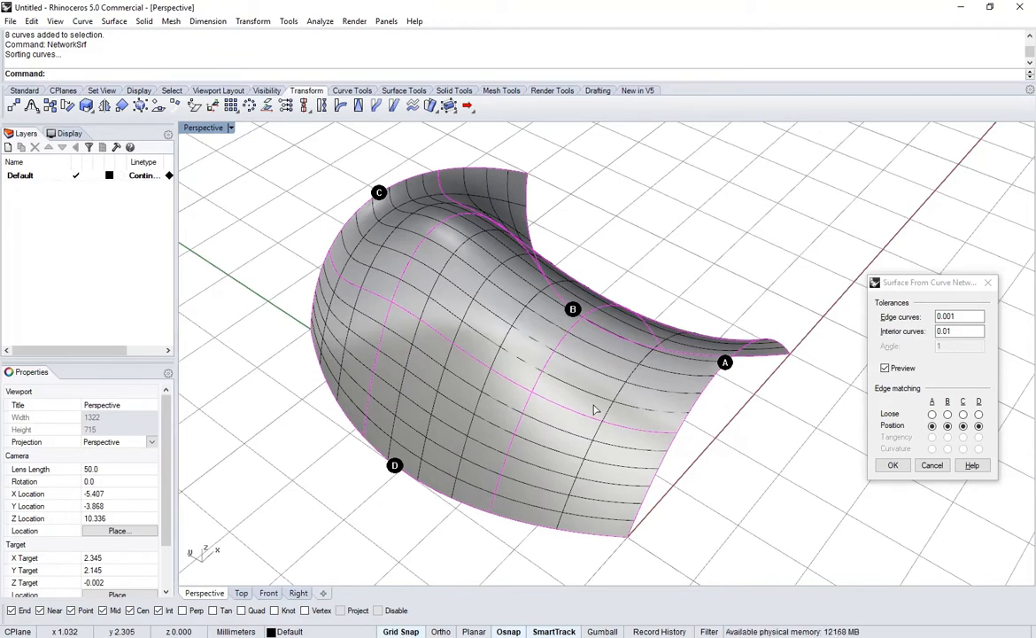
{"action": "right_click_drag", "start_coordinate": [595, 409], "coordinate": [571, 423]}
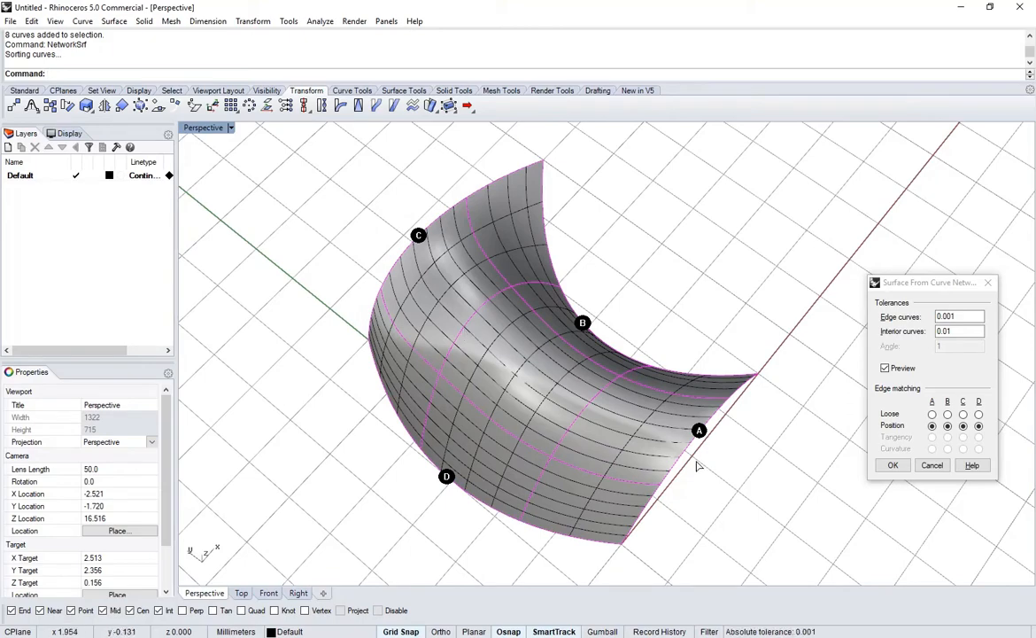
{"action": "key", "text": "Escape"}
Join the two adjacent boundary curves that meet at the origin
{"action": "left_click", "coordinate": [610, 542]}
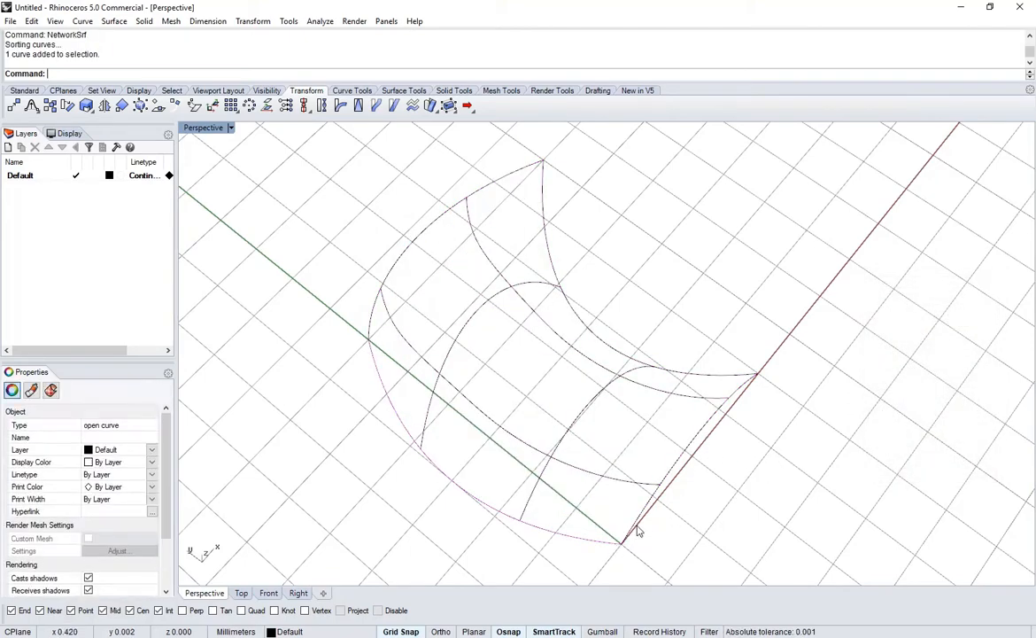
{"action": "left_click", "coordinate": [636, 523], "text": "shift"}
{"action": "right_click_drag", "start_coordinate": [681, 522], "coordinate": [759, 370]}
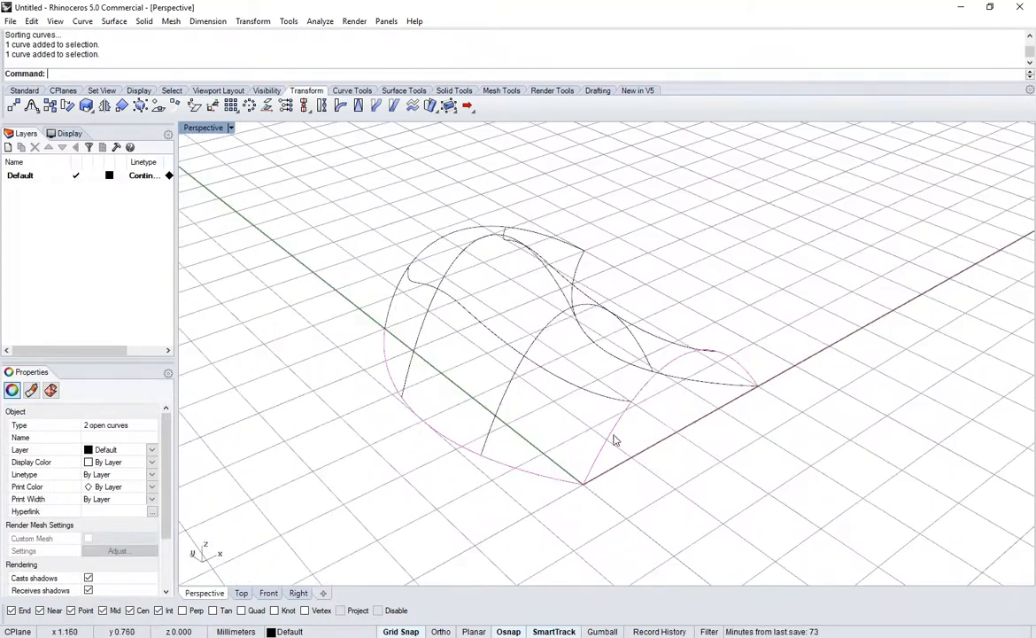
{"action": "right_click_drag", "start_coordinate": [615, 440], "coordinate": [622, 442]}
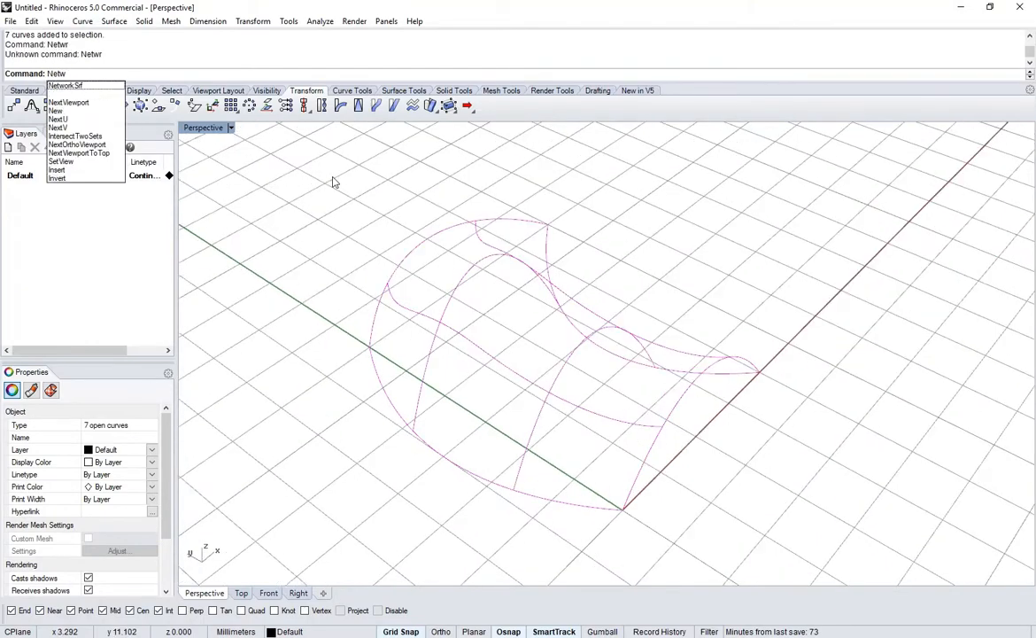
Try NetworkSrf on the seven curves, picking four in the first direction and three in the second, and preview the surface
{"action": "type", "text": "rkSrf"}
{"action": "key", "text": "Return"}
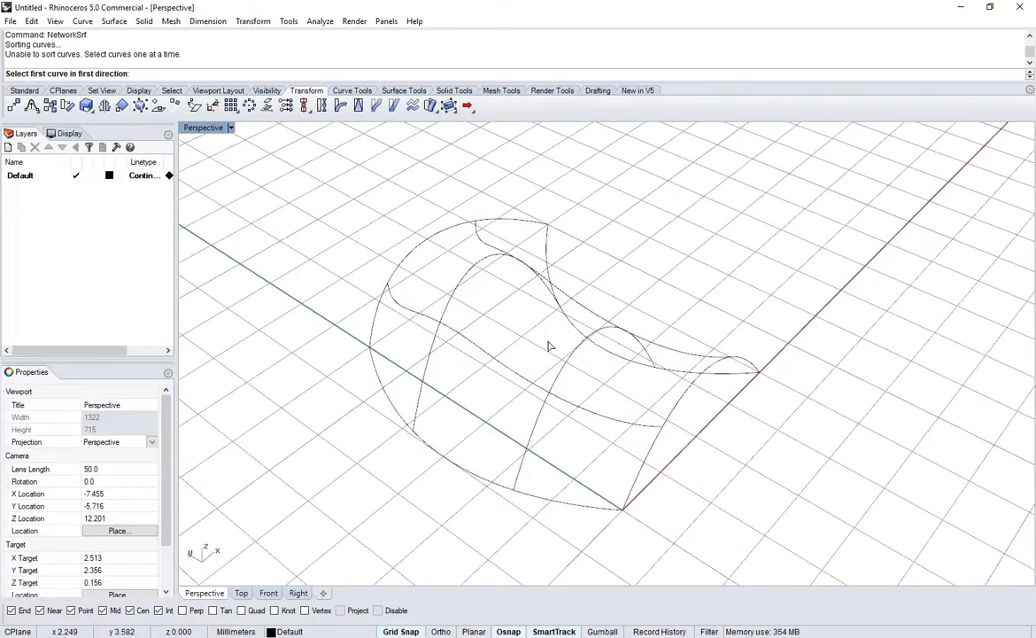
{"action": "right_click_drag", "start_coordinate": [554, 405], "coordinate": [531, 418]}
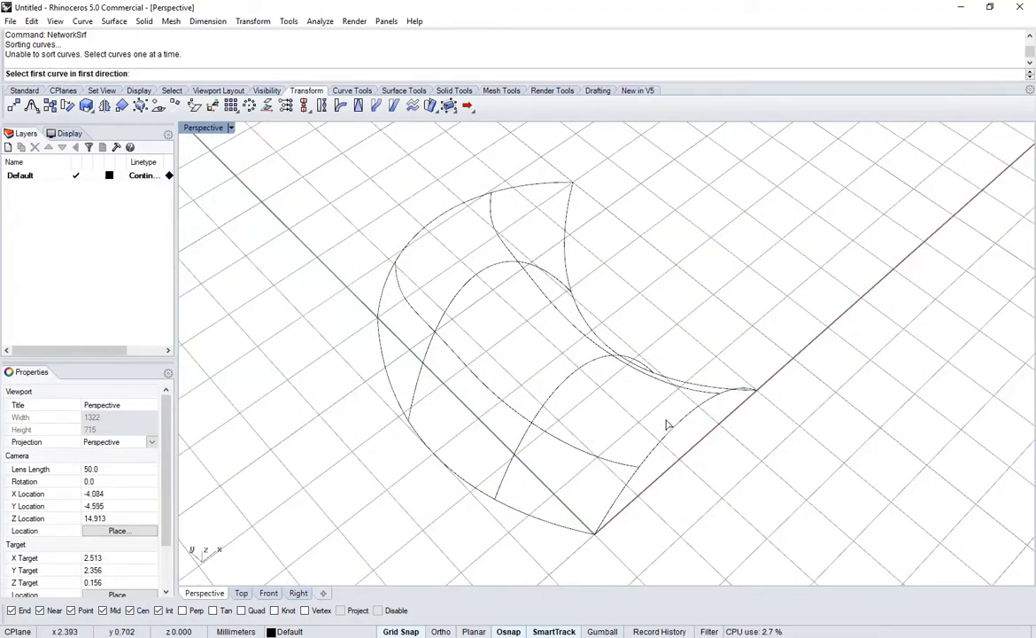
{"action": "left_click", "coordinate": [546, 419]}
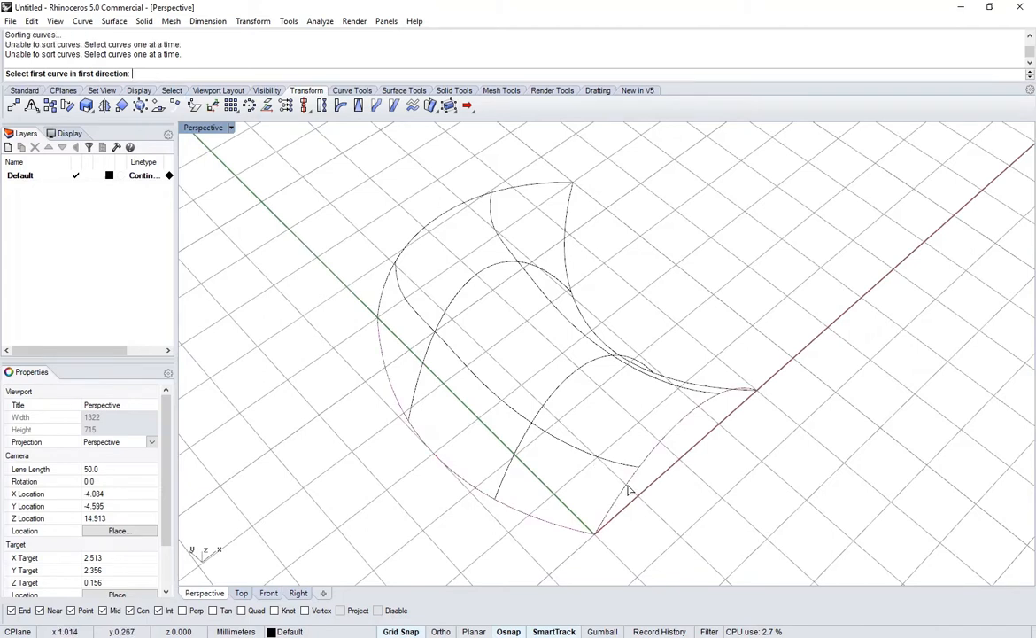
{"action": "left_click", "coordinate": [457, 415]}
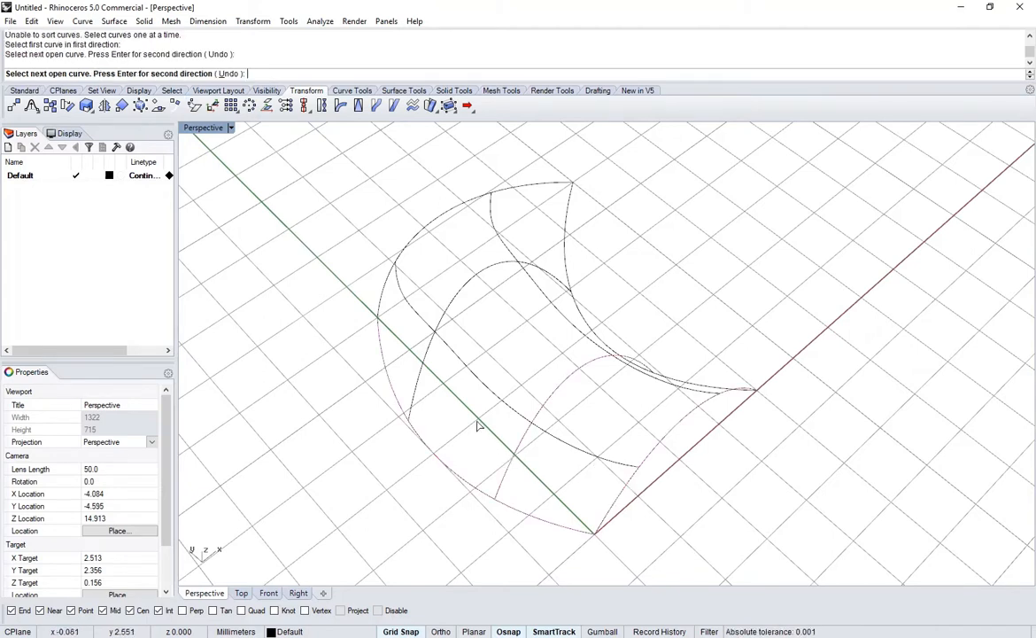
{"action": "left_click", "coordinate": [394, 278]}
{"action": "left_click", "coordinate": [414, 310]}
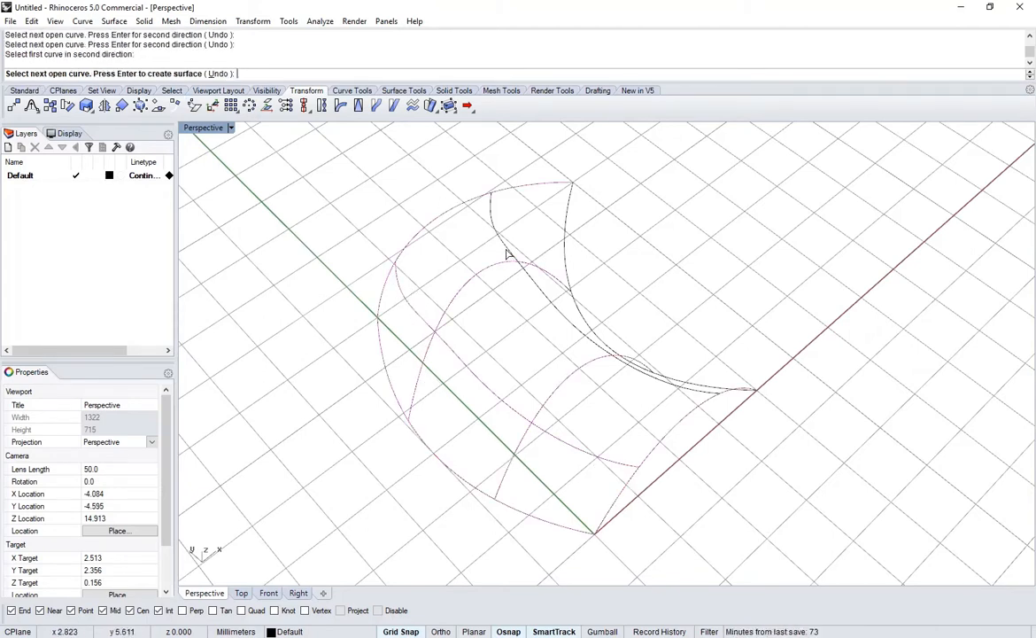
{"action": "left_click", "coordinate": [507, 250]}
{"action": "left_click", "coordinate": [566, 253]}
{"action": "key", "text": "Return"}
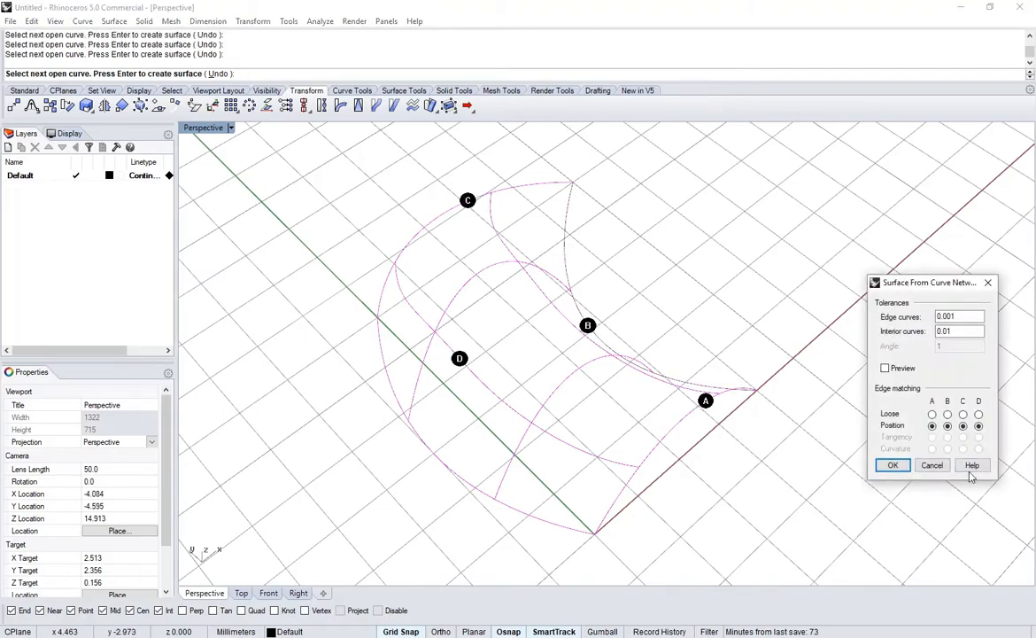
{"action": "left_click", "coordinate": [884, 368]}
{"action": "mouse_move", "coordinate": [841, 376]}
{"action": "right_mouse_down"}
{"action": "mouse_move", "coordinate": [654, 382]}
{"action": "mouse_move", "coordinate": [606, 431]}
{"action": "mouse_move", "coordinate": [531, 467]}
{"action": "mouse_move", "coordinate": [620, 496]}
{"action": "mouse_move", "coordinate": [678, 458]}
{"action": "mouse_move", "coordinate": [657, 468]}
{"action": "right_mouse_up"}
{"action": "key", "text": "Escape"}
Explode the joined boundary curve into its separate edge curves and clear the selection
{"action": "left_click", "coordinate": [620, 513]}
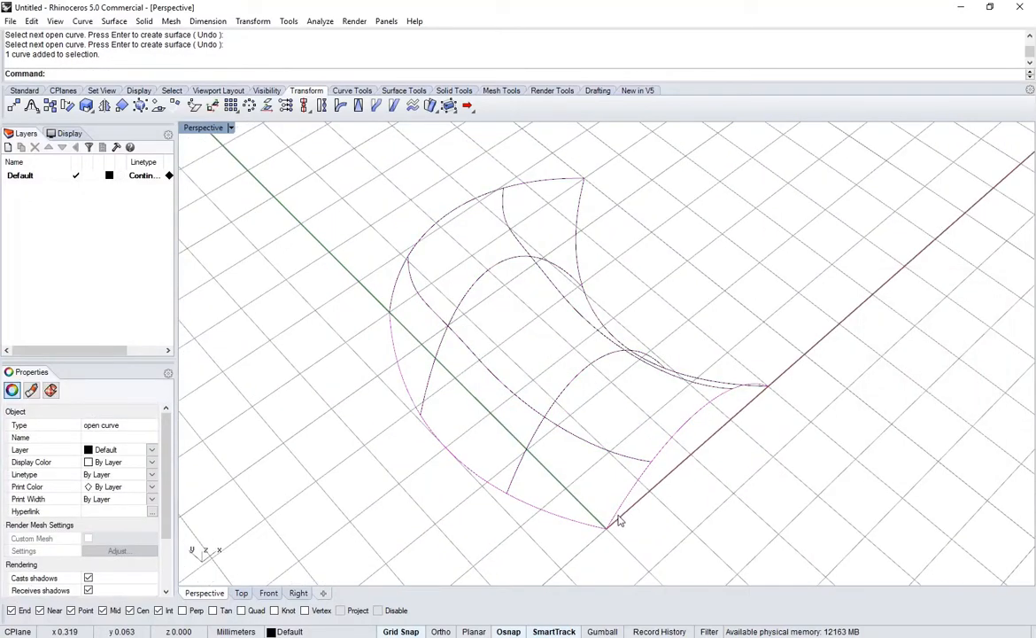
{"action": "type", "text": "x"}
{"action": "key", "text": "Return"}
{"action": "left_click", "coordinate": [644, 539]}
Select all eight curves and create a network surface from them with NetworkSrf, using Position edge matching
{"action": "left_click", "coordinate": [618, 511]}
{"action": "left_click", "coordinate": [595, 525]}
{"action": "left_click", "coordinate": [620, 507]}
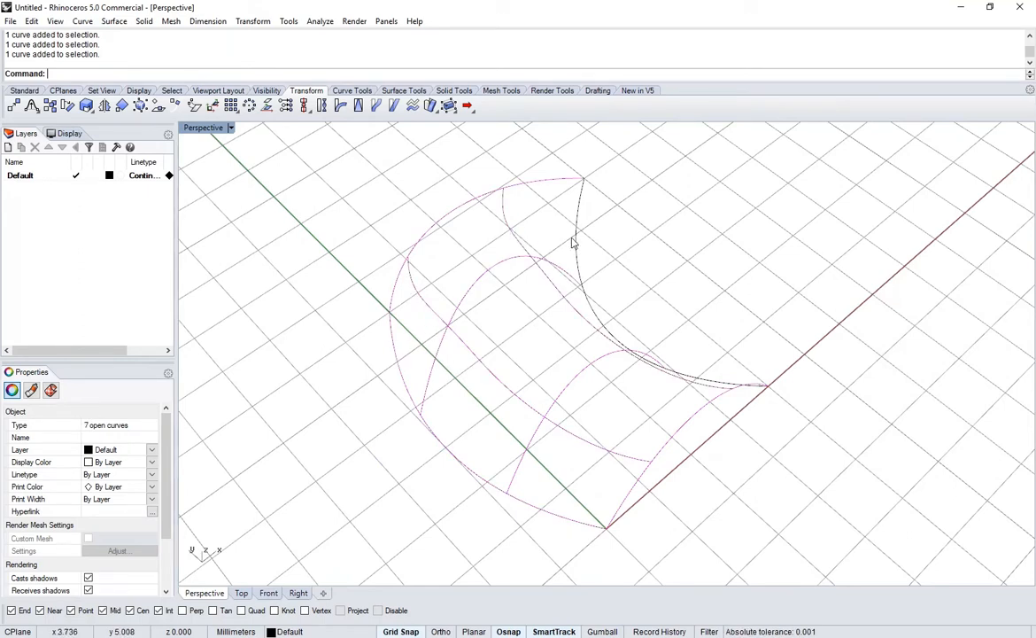
{"action": "type", "text": "Netwro"}
{"action": "key", "text": "BackSpace"}
{"action": "key", "text": "BackSpace"}
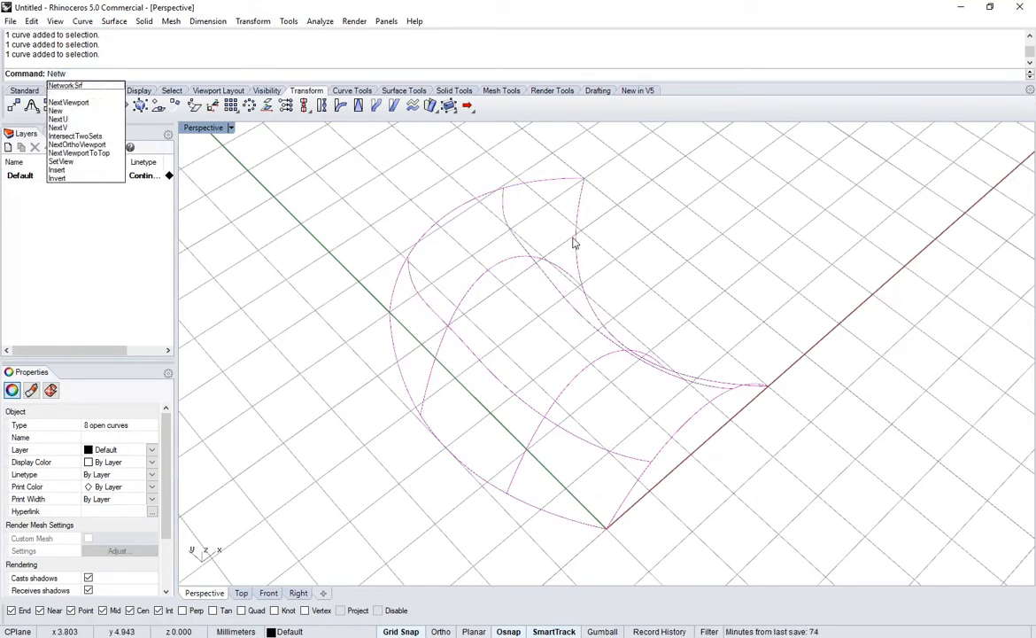
{"action": "type", "text": "orkSrf"}
{"action": "key", "text": "Return"}
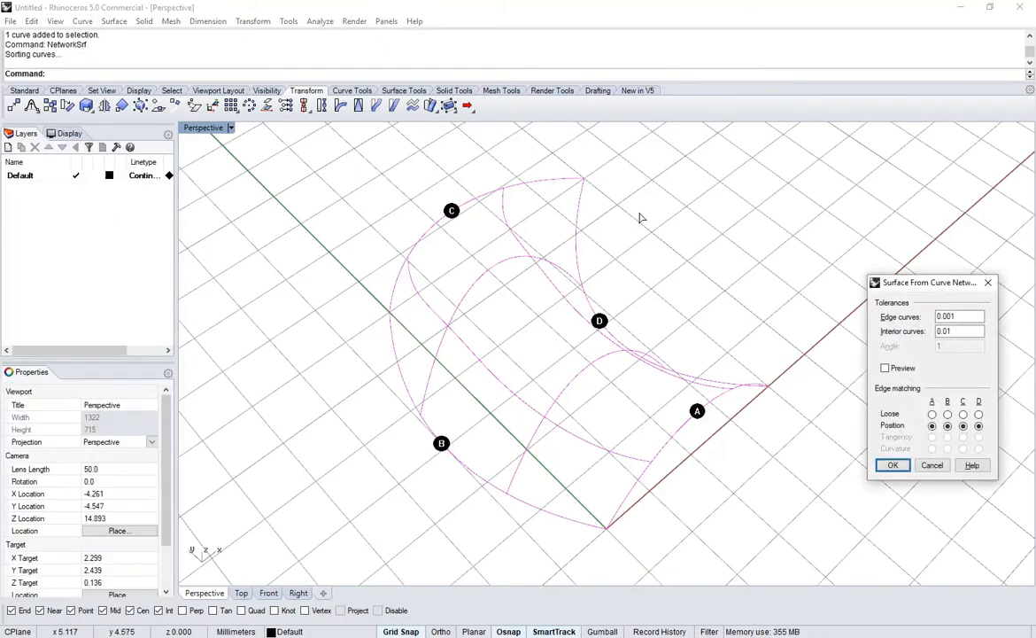
{"action": "left_click", "coordinate": [893, 466]}
Examine the network surface and how it follows its curves, viewing it from above and from the side
{"action": "right_click_drag", "start_coordinate": [638, 423], "coordinate": [497, 484]}
{"action": "scroll", "coordinate": [496, 484], "scroll_direction": "down", "scroll_amount": 2}
{"action": "left_click", "coordinate": [469, 381]}
{"action": "right_click_drag", "start_coordinate": [469, 381], "coordinate": [598, 407]}
{"action": "right_click_drag", "start_coordinate": [623, 509], "coordinate": [599, 530]}
{"action": "left_click", "coordinate": [626, 479]}
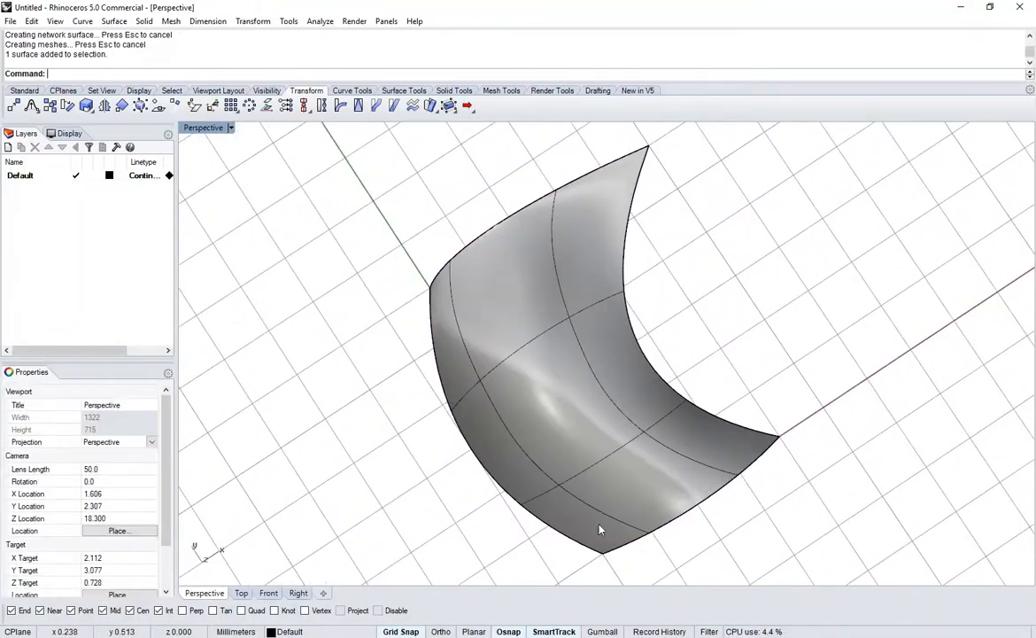
{"action": "right_click_drag", "start_coordinate": [571, 432], "coordinate": [578, 326]}
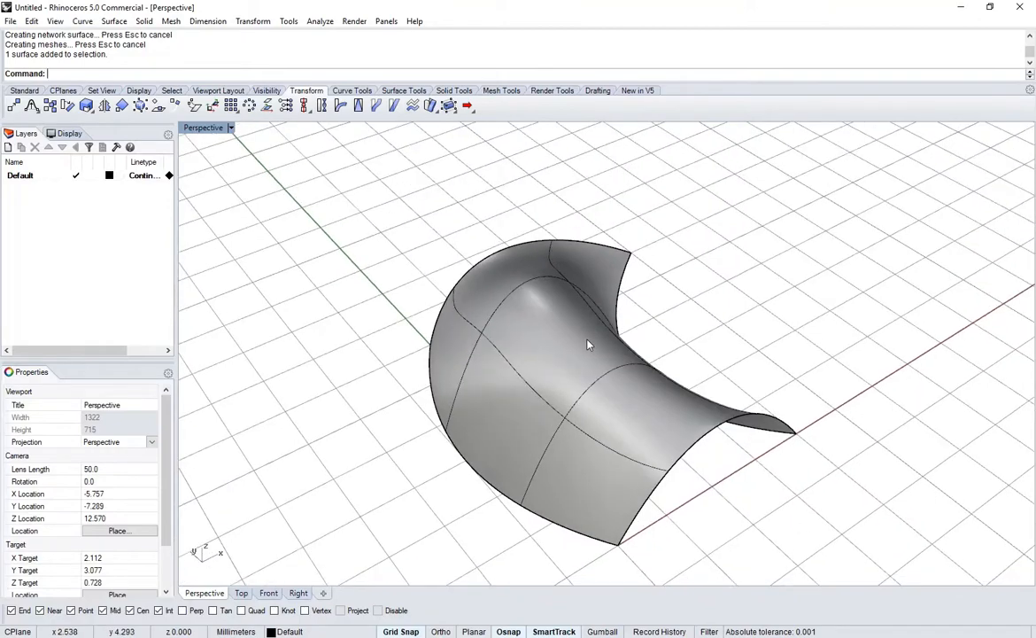
{"action": "right_click_drag", "start_coordinate": [586, 401], "coordinate": [606, 365], "text": "shift"}
{"action": "left_click", "coordinate": [556, 340]}
{"action": "key", "text": "Escape"}
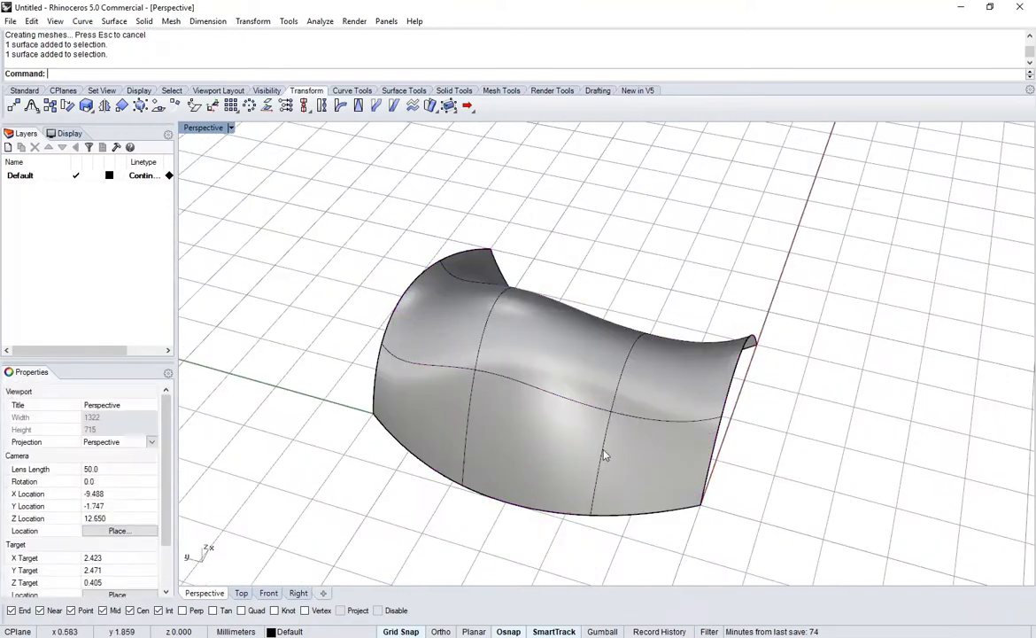
Remove the network surface so that only its input curves remain
{"action": "right_click_drag", "start_coordinate": [605, 455], "coordinate": [500, 372]}
{"action": "left_click", "coordinate": [553, 370]}
{"action": "right_click_drag", "start_coordinate": [582, 370], "coordinate": [496, 355]}
{"action": "type", "text": "e"}
{"action": "key", "text": "space"}
Show the control points of the interior cross curve farther from the X axis and raise its top point vertically about 1 mm
{"action": "left_click", "coordinate": [474, 309]}
{"action": "scroll", "coordinate": [491, 273], "scroll_direction": "up", "scroll_amount": 4}
{"action": "right_click_drag", "start_coordinate": [560, 336], "coordinate": [526, 333]}
{"action": "key", "text": "F10"}
{"action": "scroll", "coordinate": [506, 204], "scroll_direction": "down", "scroll_amount": 7}
{"action": "left_click", "coordinate": [506, 201]}
{"action": "mouse_move", "coordinate": [511, 208]}
{"action": "right_mouse_down"}
{"action": "mouse_move", "coordinate": [622, 238]}
{"action": "mouse_move", "coordinate": [583, 263]}
{"action": "mouse_move", "coordinate": [501, 222]}
{"action": "right_mouse_up"}
{"action": "type", "text": "w"}
{"action": "key", "text": "space"}
{"action": "left_click", "coordinate": [484, 204]}
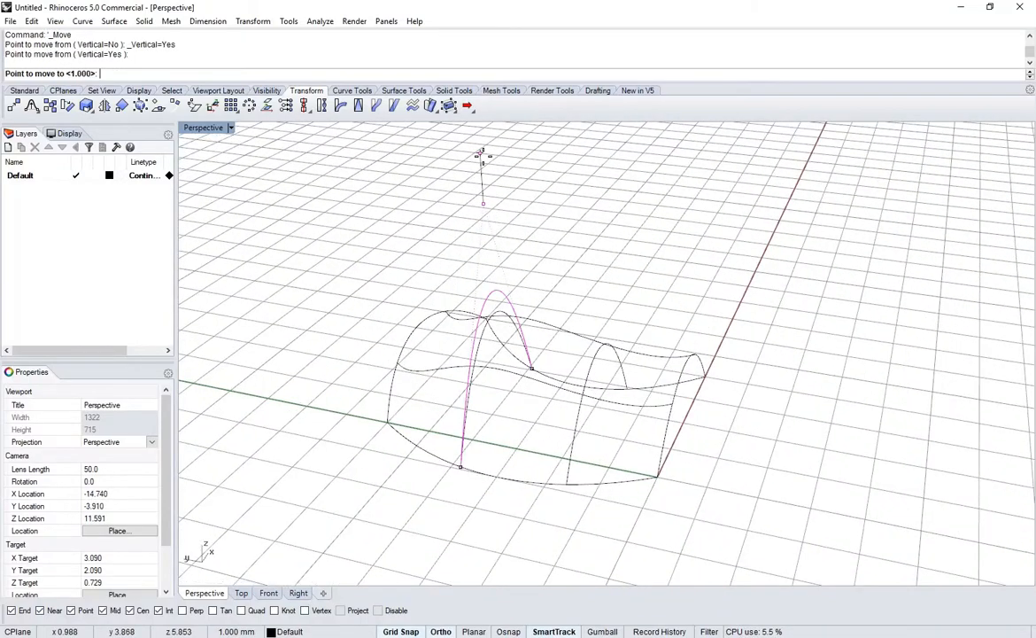
{"action": "left_click", "coordinate": [482, 153]}
Inspect where the upper long interior curve passes the raised cross curve, toggling its control points and viewing both from several angles
{"action": "right_click_drag", "start_coordinate": [536, 320], "coordinate": [563, 312], "text": "shift"}
{"action": "left_click", "coordinate": [524, 340]}
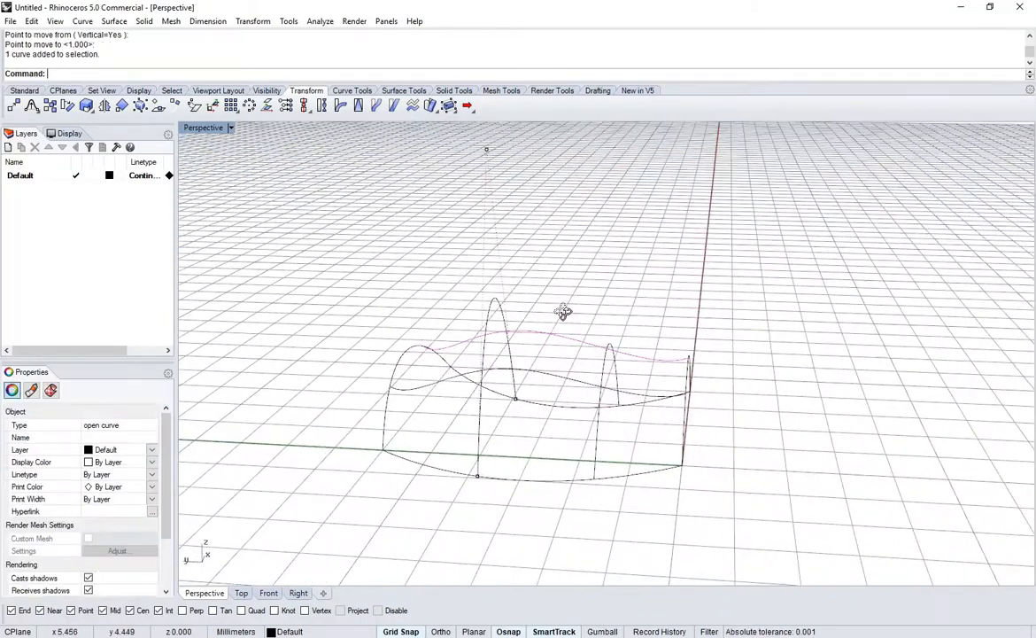
{"action": "key", "text": "F10"}
{"action": "key", "text": "Escape"}
{"action": "scroll", "coordinate": [500, 340], "scroll_direction": "up", "scroll_amount": 5}
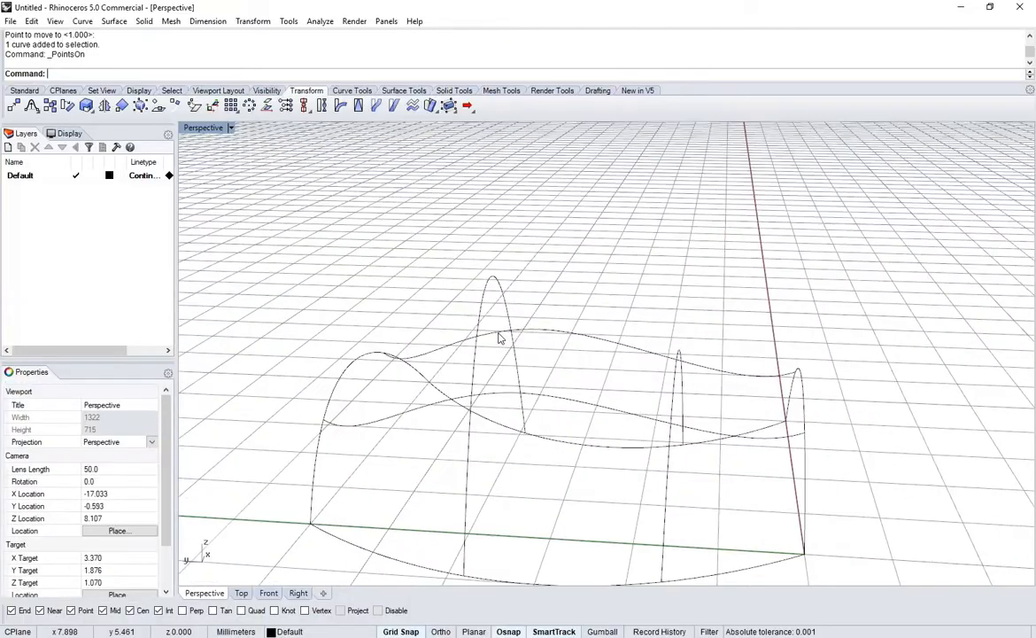
{"action": "left_click", "coordinate": [502, 333]}
{"action": "scroll", "coordinate": [501, 337], "scroll_direction": "down", "scroll_amount": 5}
{"action": "right_click_drag", "start_coordinate": [501, 334], "coordinate": [486, 354]}
{"action": "scroll", "coordinate": [479, 314], "scroll_direction": "up", "scroll_amount": 6}
{"action": "scroll", "coordinate": [367, 343], "scroll_direction": "down", "scroll_amount": 5}
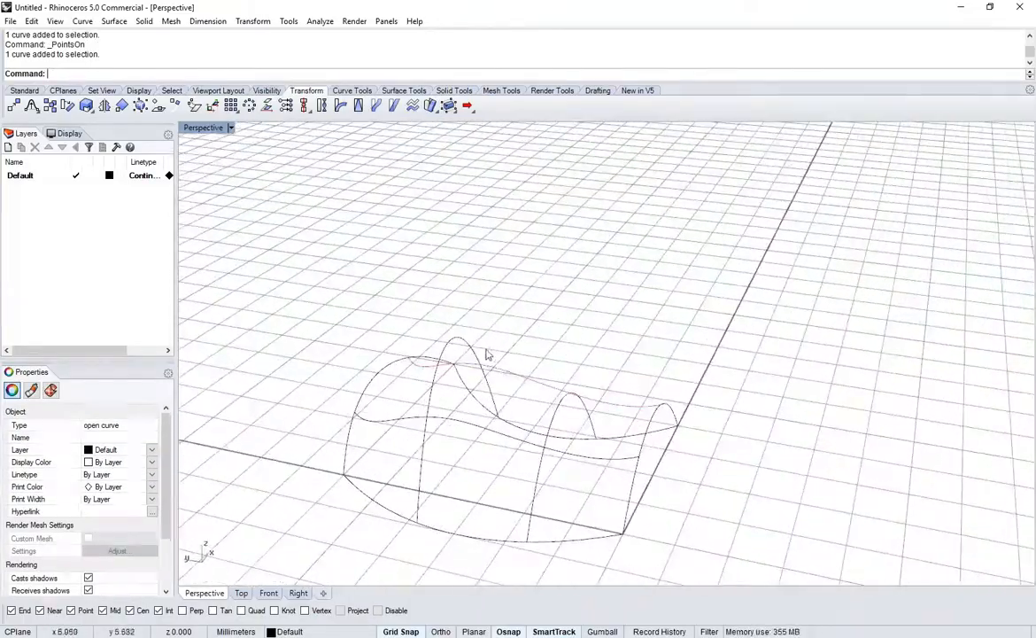
Show the control points of both interior cross curves together to compare their structure
{"action": "left_click", "coordinate": [461, 348]}
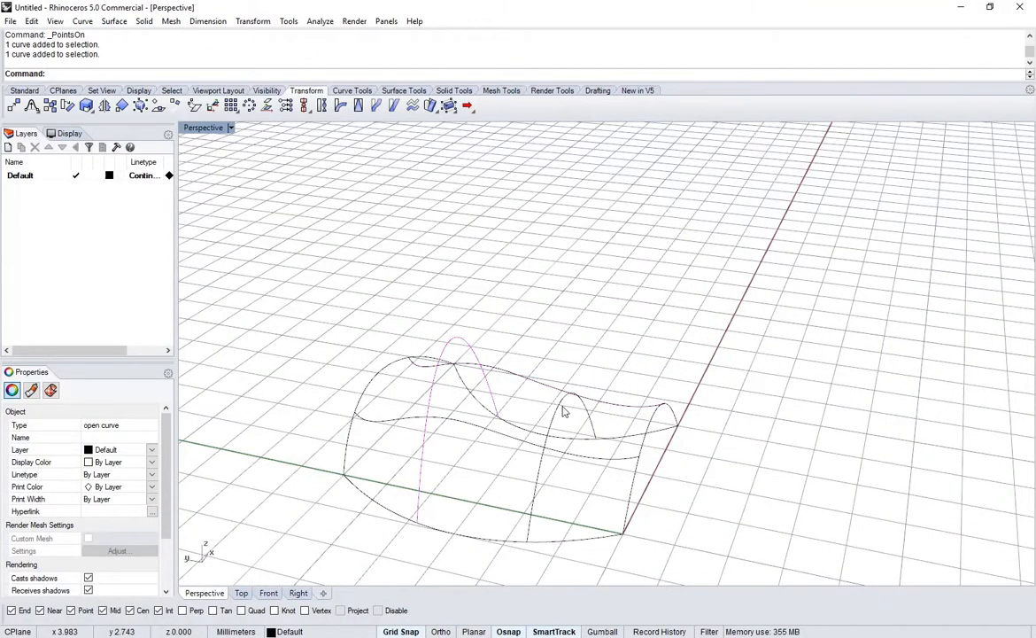
{"action": "right_click_drag", "start_coordinate": [628, 454], "coordinate": [644, 418]}
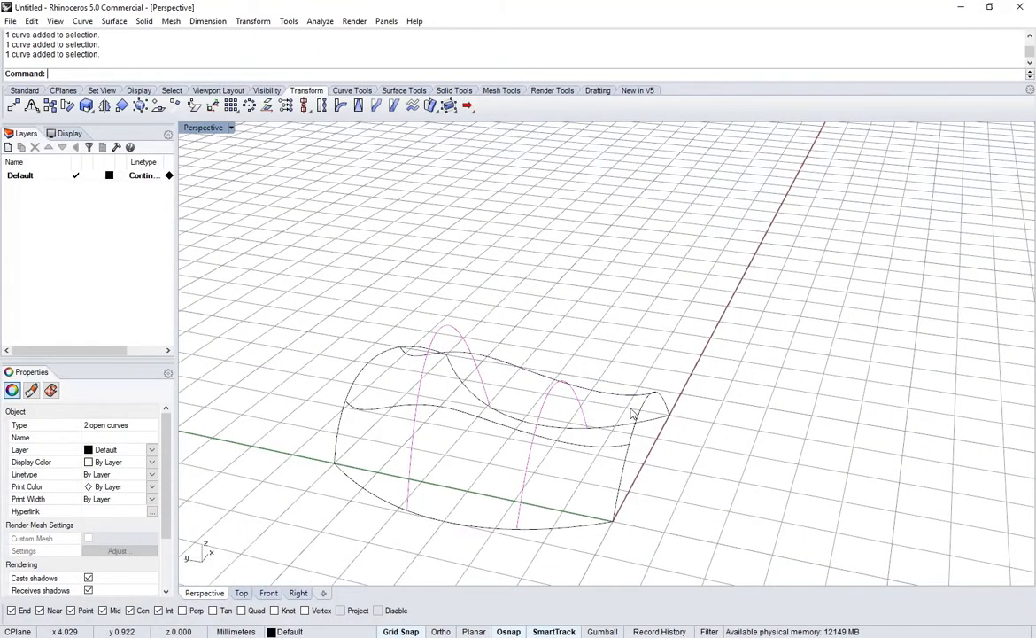
{"action": "key", "text": "F10"}
{"action": "right_click_drag", "start_coordinate": [532, 412], "coordinate": [545, 283]}
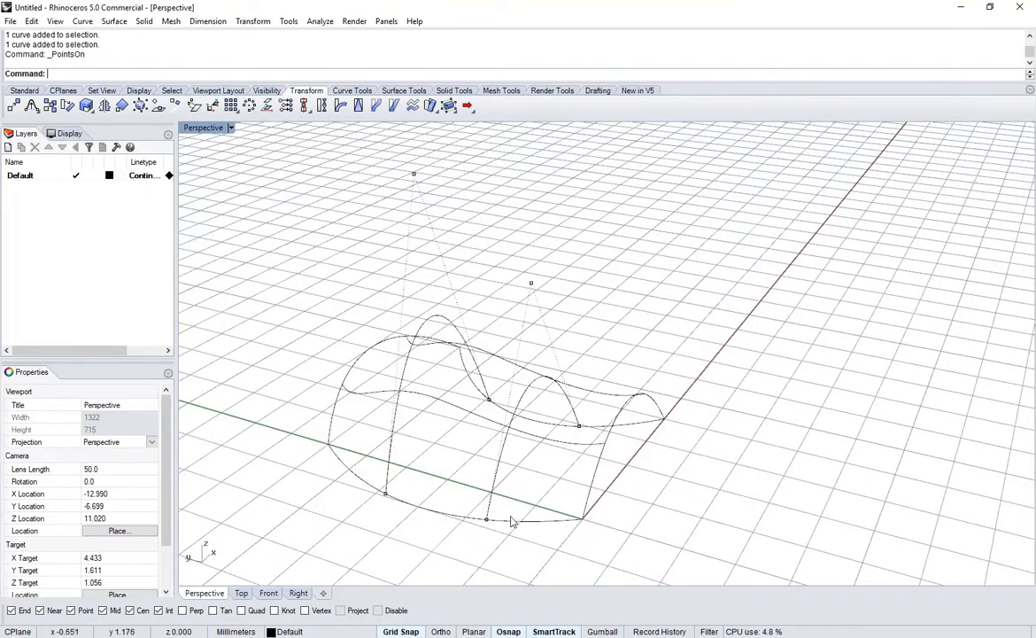
Show the control points of the two long interior curves, followed by those of the curved base edge
{"action": "left_click", "coordinate": [501, 363]}
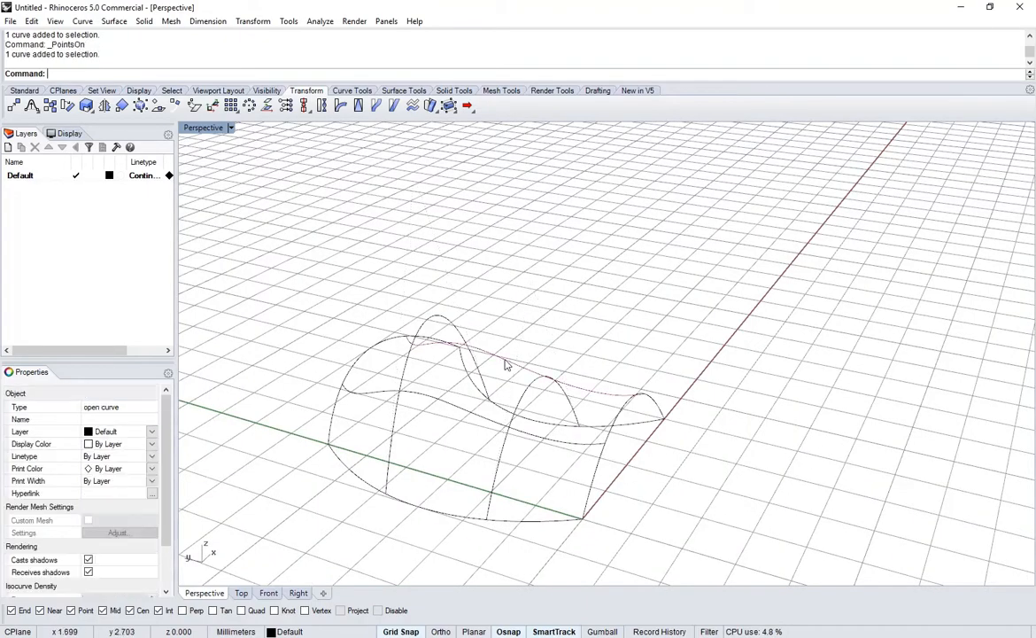
{"action": "right_click_drag", "start_coordinate": [506, 363], "coordinate": [552, 401]}
{"action": "key", "text": "F10"}
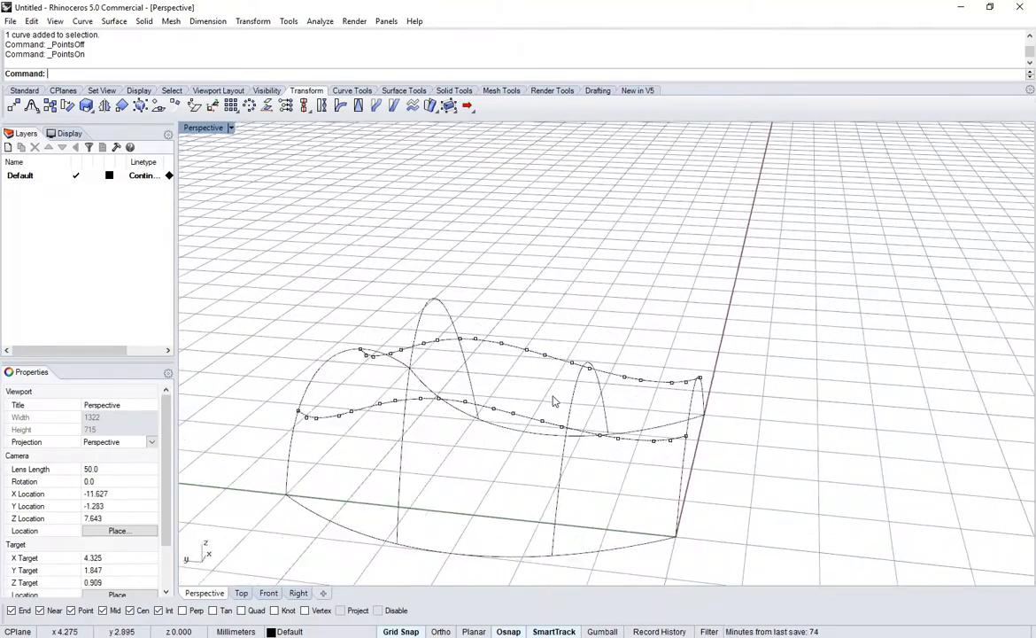
{"action": "key", "text": "Escape"}
{"action": "left_click", "coordinate": [523, 557]}
{"action": "key", "text": "F10"}
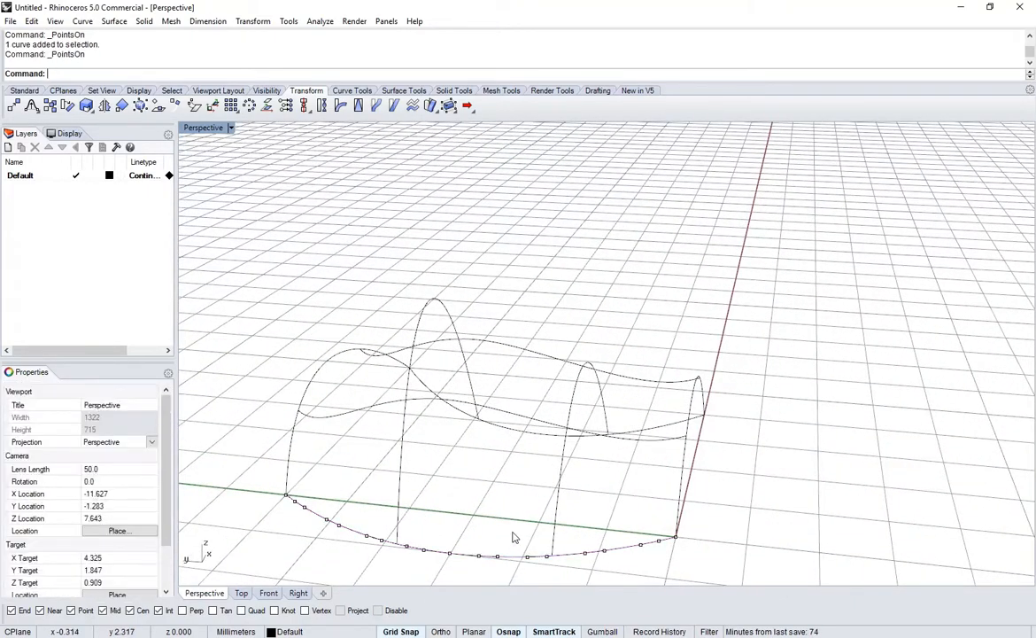
{"action": "right_click_drag", "start_coordinate": [514, 537], "coordinate": [572, 565]}
Select all eight curves and rebuild them with 6 points and degree 3, deleting the input curves
{"action": "right_click_drag", "start_coordinate": [690, 563], "coordinate": [347, 335]}
{"action": "left_click_drag", "start_coordinate": [479, 429], "coordinate": [678, 527]}
{"action": "mouse_move", "coordinate": [496, 451]}
{"action": "right_mouse_down"}
{"action": "mouse_move", "coordinate": [477, 432]}
{"action": "mouse_move", "coordinate": [506, 443]}
{"action": "right_mouse_up"}
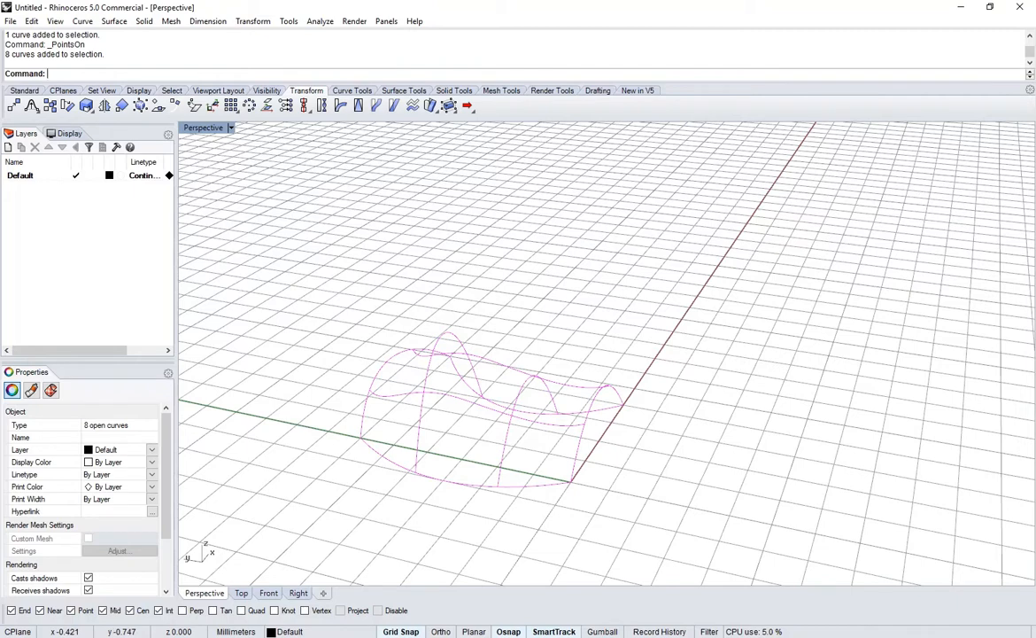
{"action": "type", "text": "Rebuild"}
{"action": "key", "text": "Return"}
{"action": "scroll", "coordinate": [422, 412], "scroll_direction": "up", "scroll_amount": 3}
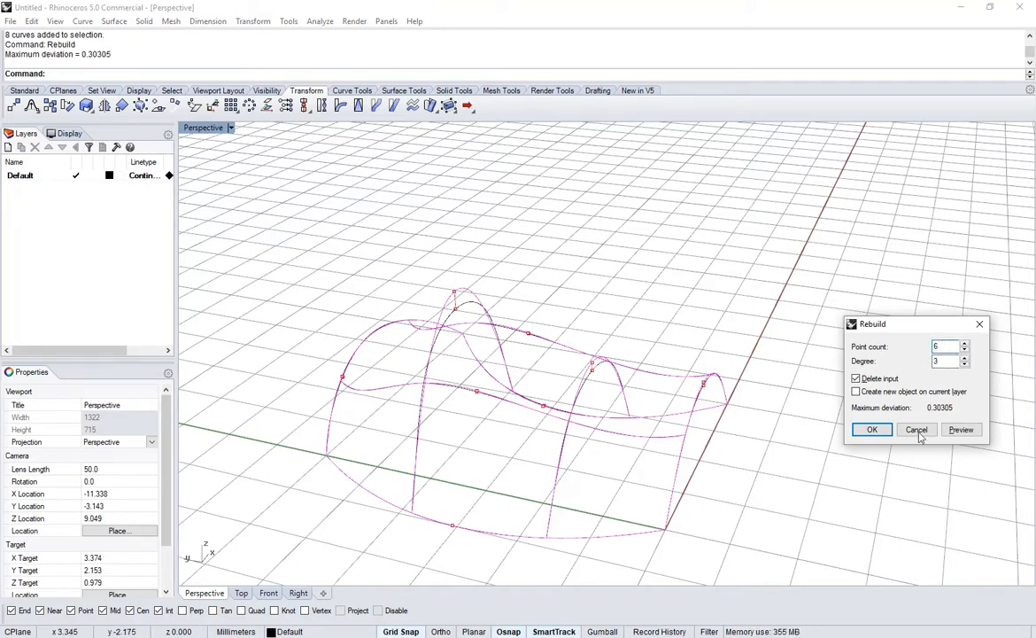
{"action": "left_click", "coordinate": [953, 432]}
{"action": "left_click", "coordinate": [864, 430]}
Show the rebuilt curves' control points and vertically raise the upper long interior curve's point beside the tall cross curve
{"action": "right_click_drag", "start_coordinate": [435, 392], "coordinate": [481, 382]}
{"action": "key", "text": "F10"}
{"action": "right_click_drag", "start_coordinate": [529, 354], "coordinate": [479, 307]}
{"action": "left_click", "coordinate": [548, 356]}
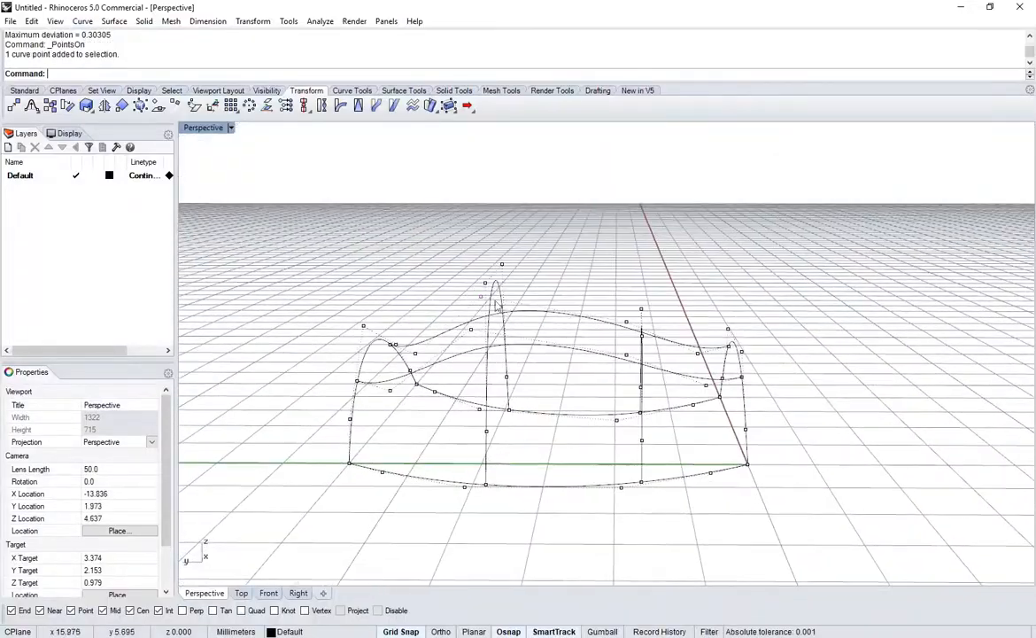
{"action": "type", "text": "mv"}
{"action": "key", "text": "Return"}
{"action": "left_click", "coordinate": [481, 295]}
{"action": "left_click", "coordinate": [475, 251]}
{"action": "right_click_drag", "start_coordinate": [474, 252], "coordinate": [440, 254]}
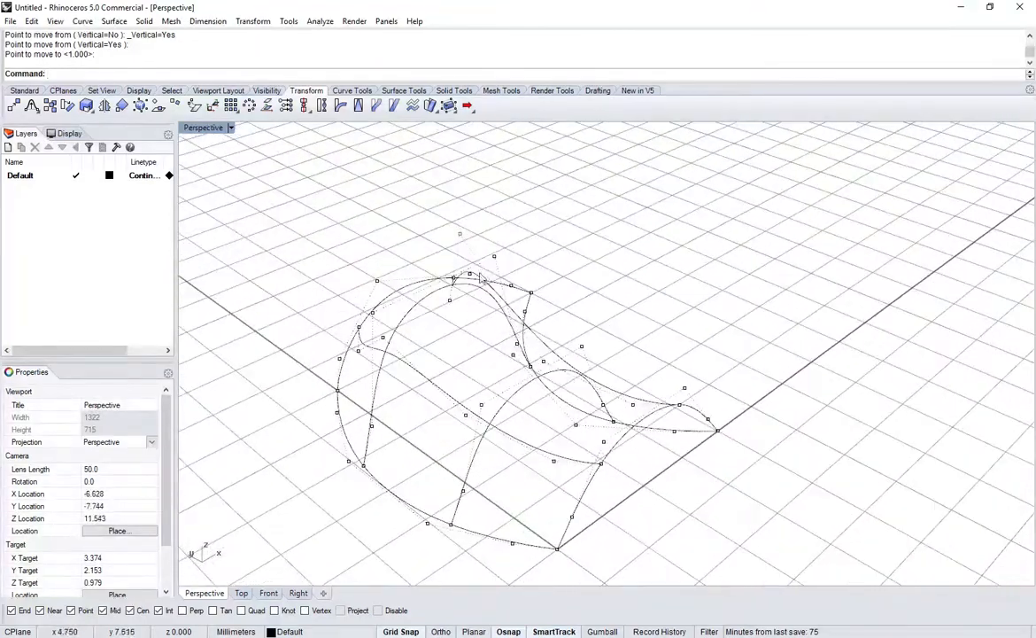
Raise the neighbouring control point near the crest of the tall cross curve vertically by about 0.33 mm
{"action": "left_click", "coordinate": [492, 260]}
{"action": "right_click_drag", "start_coordinate": [483, 397], "coordinate": [502, 317]}
{"action": "type", "text": "vm"}
{"action": "key", "text": "Return"}
{"action": "left_click", "coordinate": [495, 262]}
{"action": "left_click", "coordinate": [497, 238]}
{"action": "right_click_drag", "start_coordinate": [497, 243], "coordinate": [423, 290]}
Vertically raise the lower long interior curve's control point nearest the tall cross curve
{"action": "left_click", "coordinate": [386, 322]}
{"action": "type", "text": "vm"}
{"action": "key", "text": "Return"}
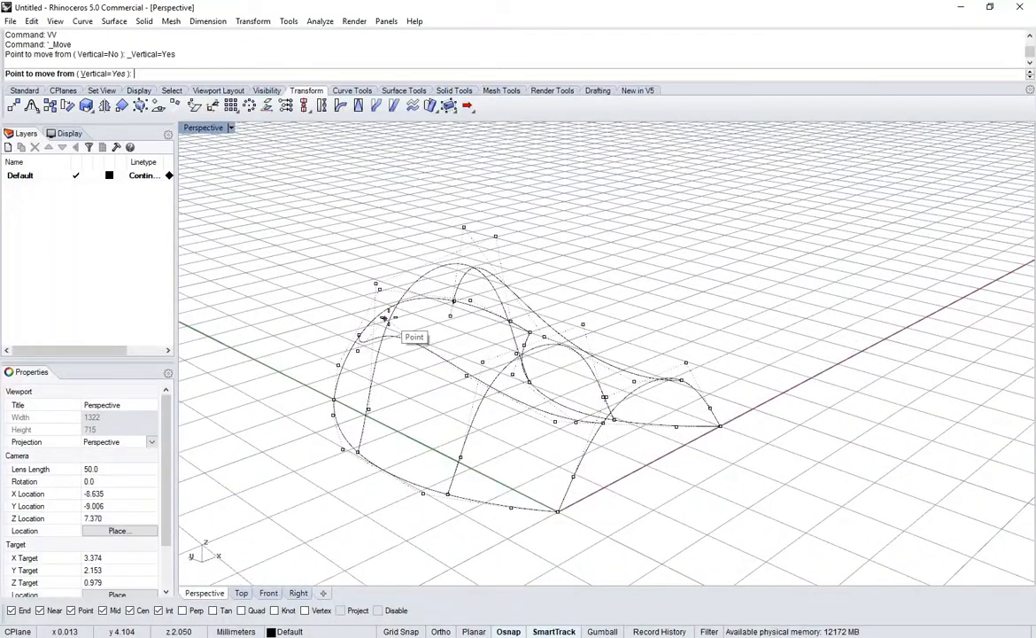
{"action": "left_click", "coordinate": [385, 319]}
{"action": "left_click", "coordinate": [386, 288]}
Select all eight adjusted curves and create a previewed network surface from them with NetworkSrf, using Position matching on every edge
{"action": "right_click_drag", "start_coordinate": [403, 358], "coordinate": [749, 552]}
{"action": "left_click_drag", "start_coordinate": [239, 226], "coordinate": [239, 226]}
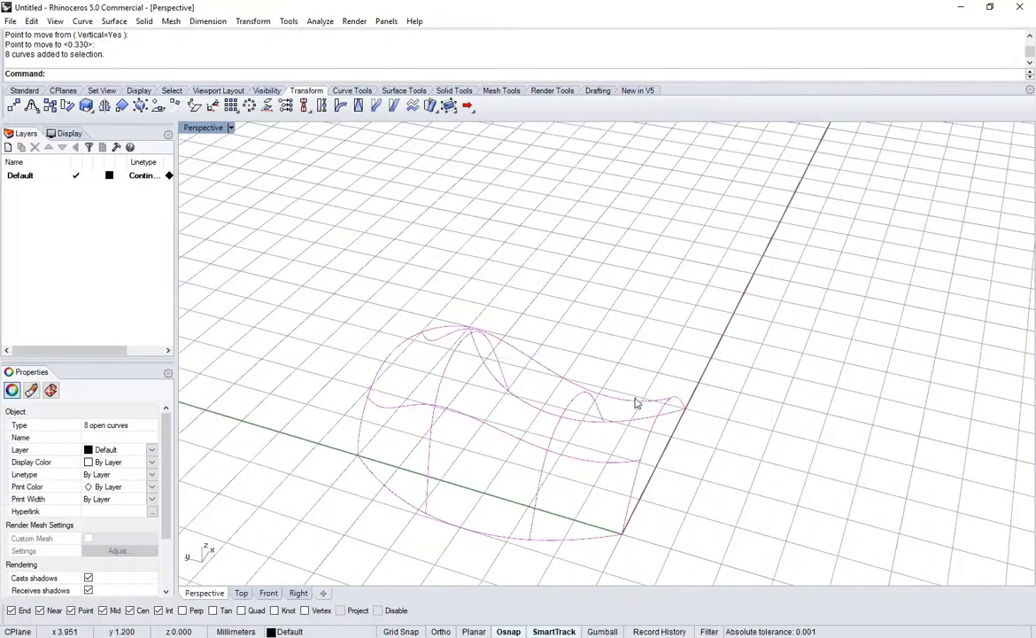
{"action": "right_click_drag", "start_coordinate": [636, 405], "coordinate": [608, 405]}
{"action": "type", "text": "Netwo"}
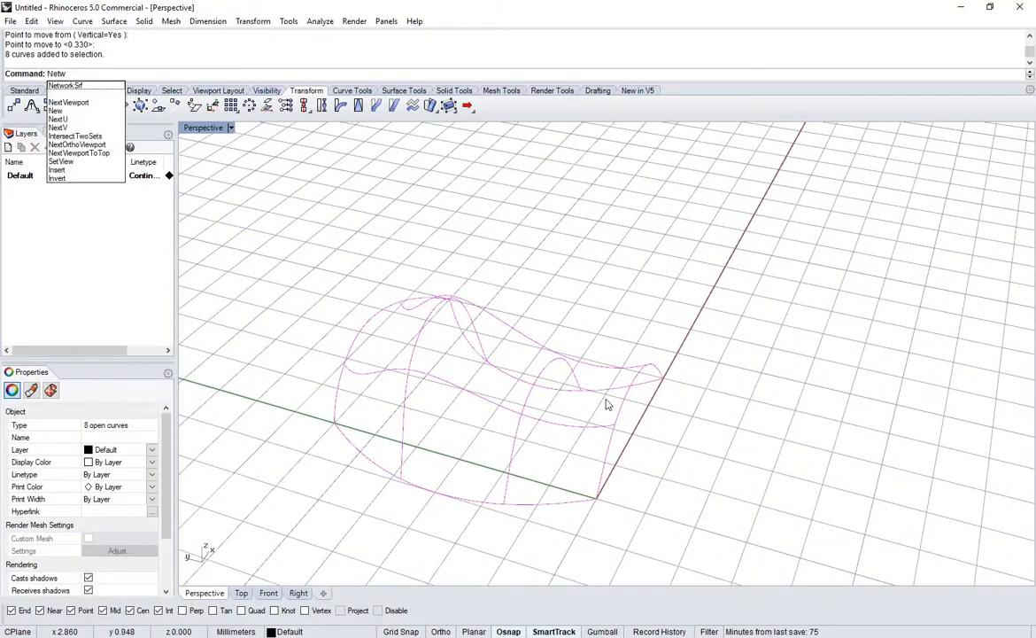
{"action": "key", "text": "Return"}
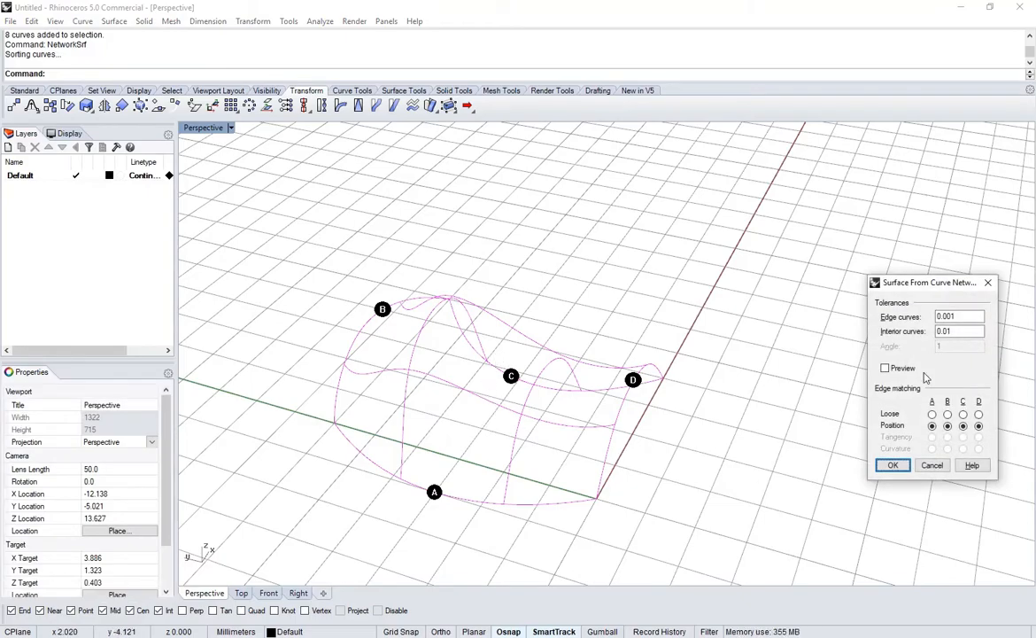
{"action": "left_click", "coordinate": [896, 369]}
{"action": "right_click_drag", "start_coordinate": [567, 442], "coordinate": [512, 390]}
{"action": "right_click_drag", "start_coordinate": [541, 410], "coordinate": [545, 434]}
{"action": "left_click", "coordinate": [892, 466]}
Select the new network surface and examine its isocurve layout and shape from several angles
{"action": "left_click", "coordinate": [453, 395]}
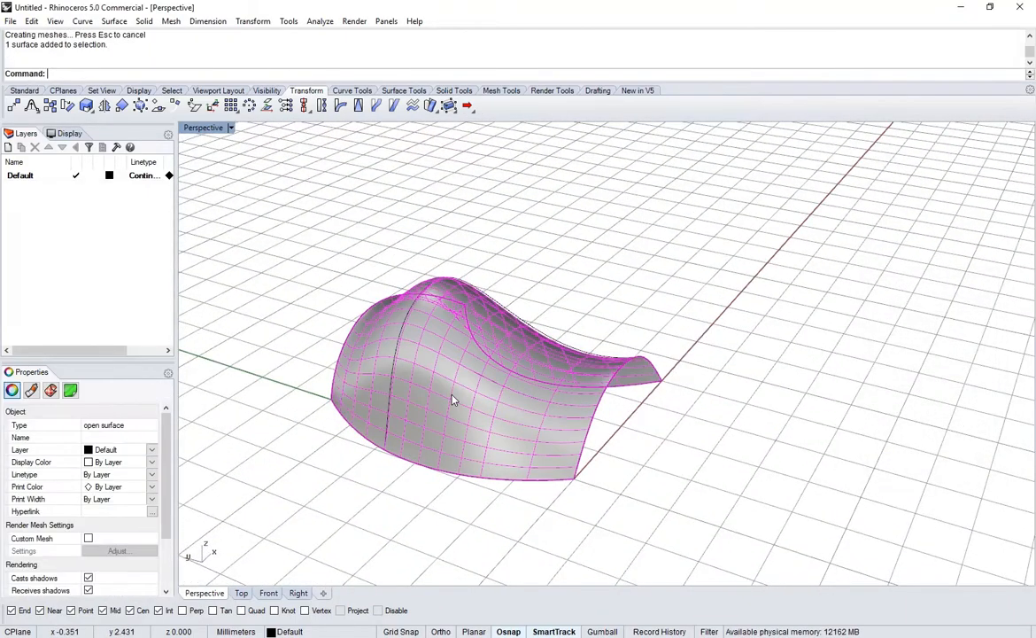
{"action": "right_click_drag", "start_coordinate": [453, 395], "coordinate": [556, 391]}
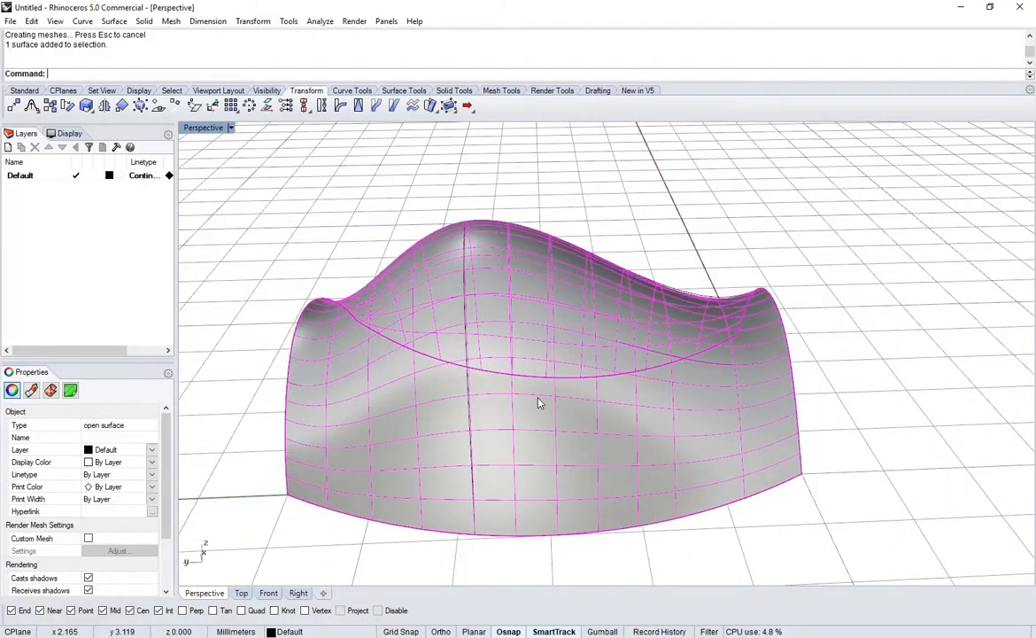
{"action": "scroll", "coordinate": [521, 422], "scroll_direction": "down", "scroll_amount": 5}
{"action": "right_click_drag", "start_coordinate": [522, 423], "coordinate": [475, 361]}
{"action": "scroll", "coordinate": [475, 361], "scroll_direction": "up", "scroll_amount": 6}
{"action": "scroll", "coordinate": [613, 442], "scroll_direction": "down", "scroll_amount": 4}
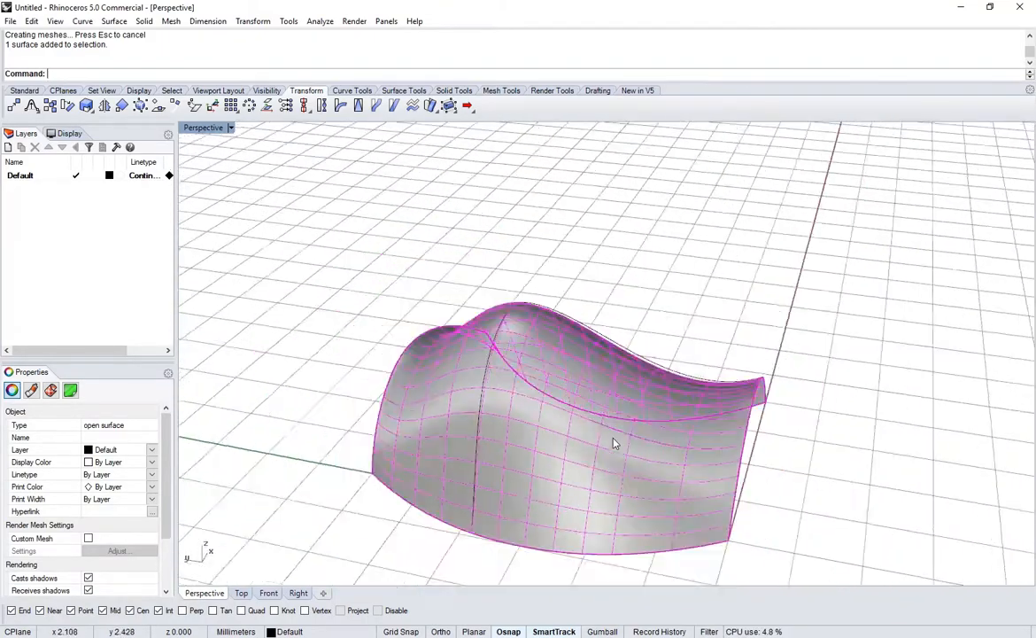
{"action": "right_click_drag", "start_coordinate": [612, 442], "coordinate": [656, 333]}
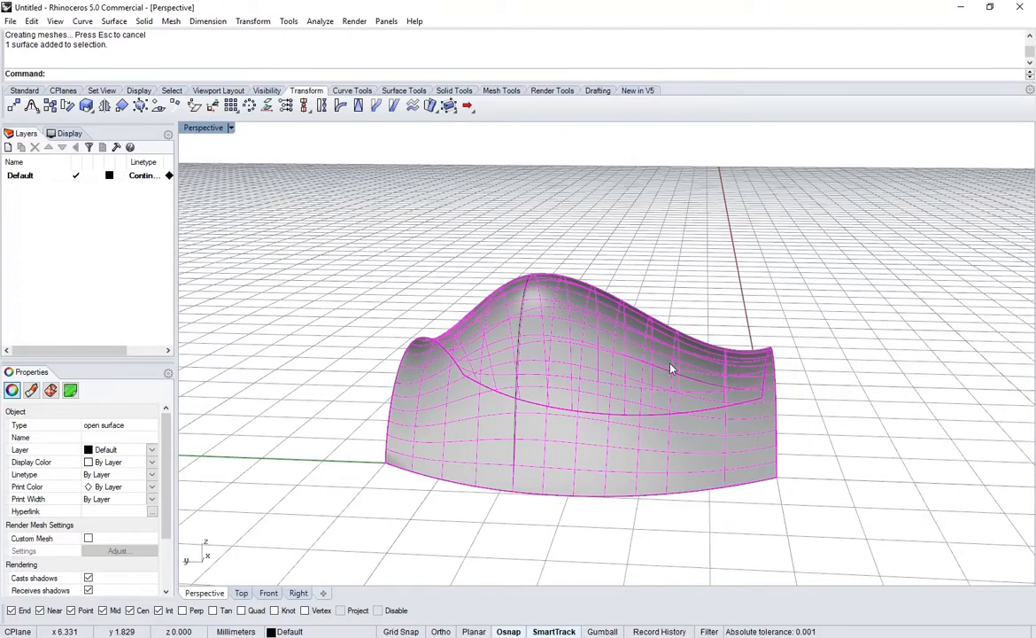
{"action": "right_click_drag", "start_coordinate": [673, 370], "coordinate": [644, 461]}
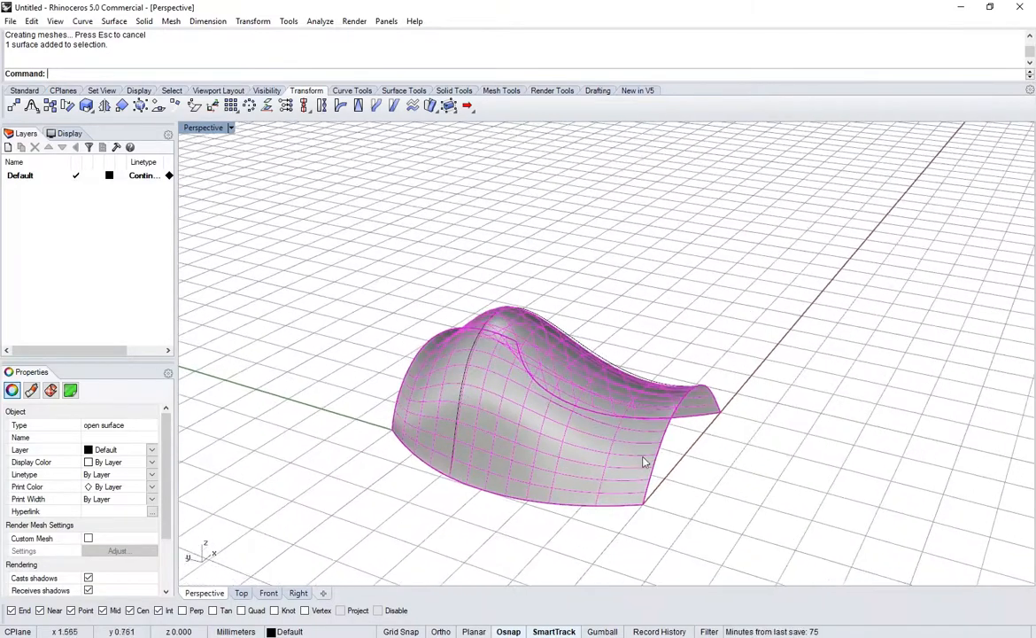
{"action": "left_click", "coordinate": [790, 535]}
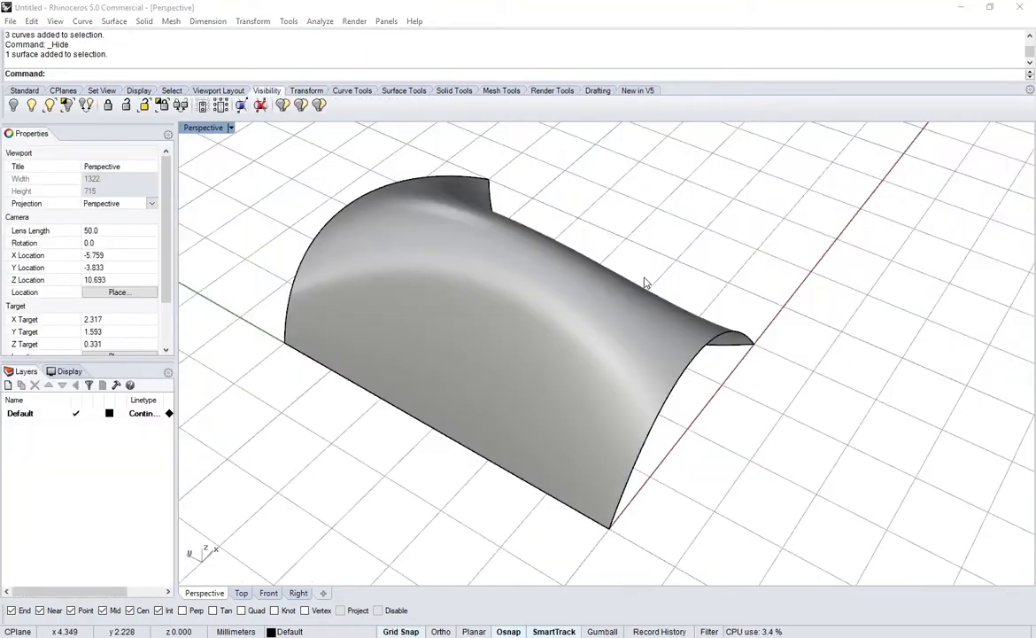
Preview the arched surface's isocurves in the U and V directions with ExtractIsocurve, without extracting any
{"action": "right_click_drag", "start_coordinate": [599, 323], "coordinate": [626, 368], "text": "shift"}
{"action": "left_click", "coordinate": [554, 308]}
{"action": "key", "text": "Escape"}
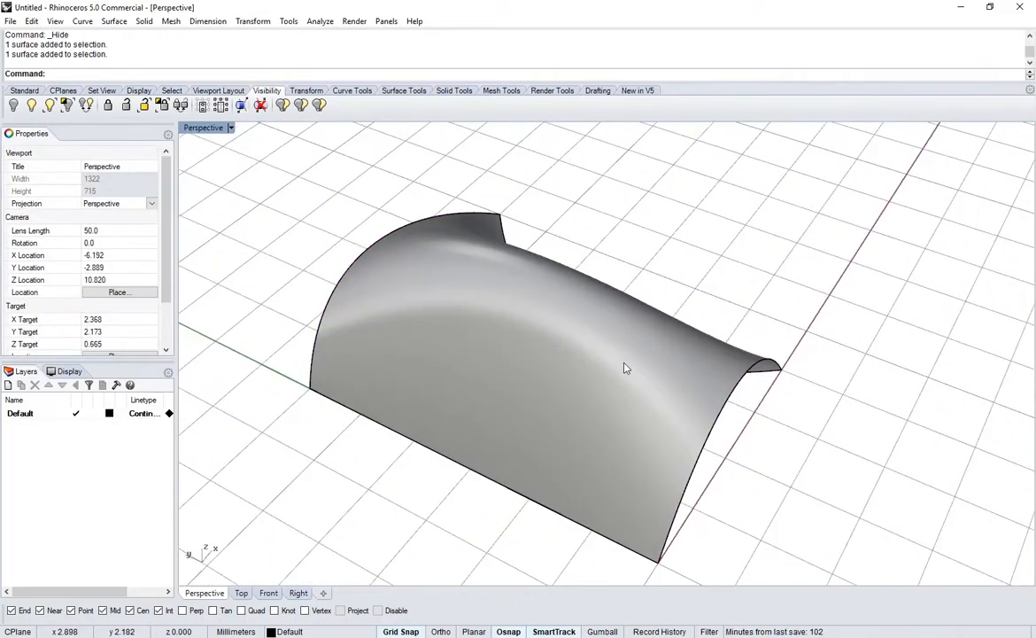
{"action": "type", "text": "EI"}
{"action": "key", "text": "Return"}
{"action": "left_click", "coordinate": [599, 351]}
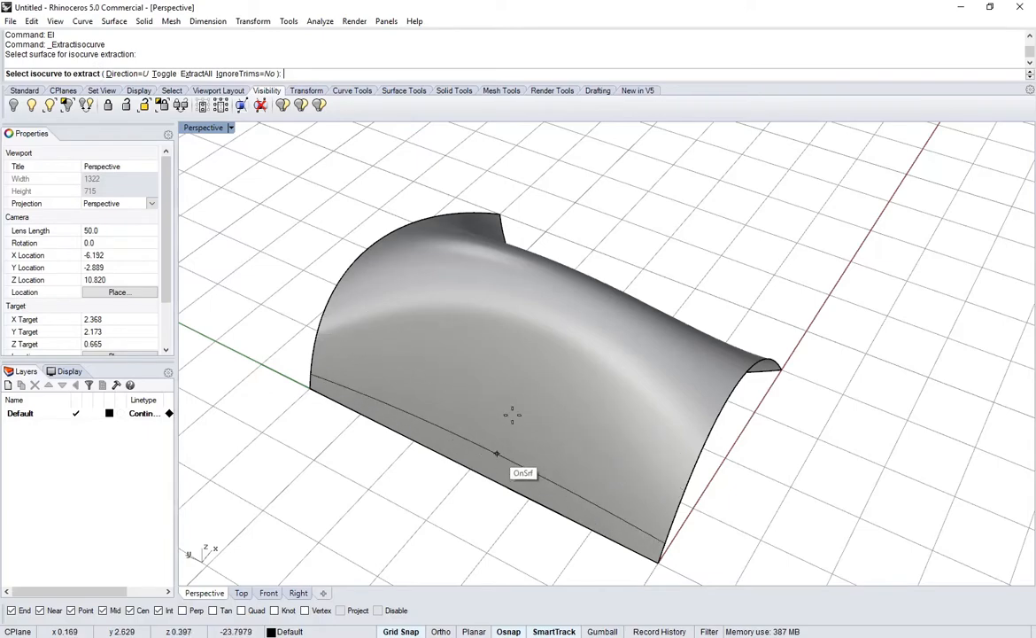
{"action": "right_click_drag", "start_coordinate": [513, 479], "coordinate": [599, 340]}
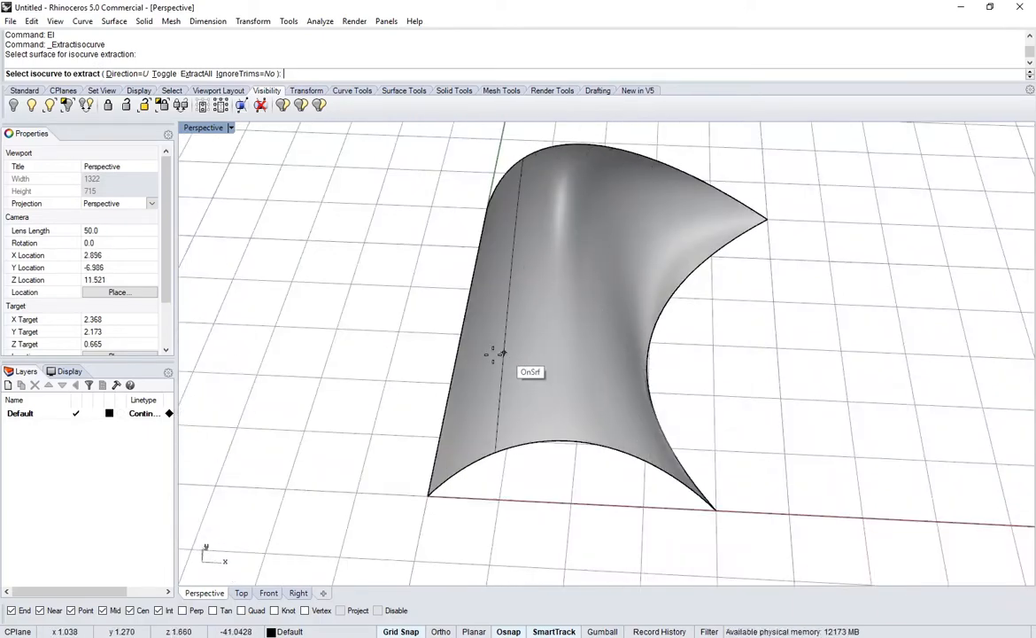
{"action": "right_click_drag", "start_coordinate": [490, 420], "coordinate": [574, 332]}
{"action": "type", "text": "t"}
{"action": "key", "text": "Return"}
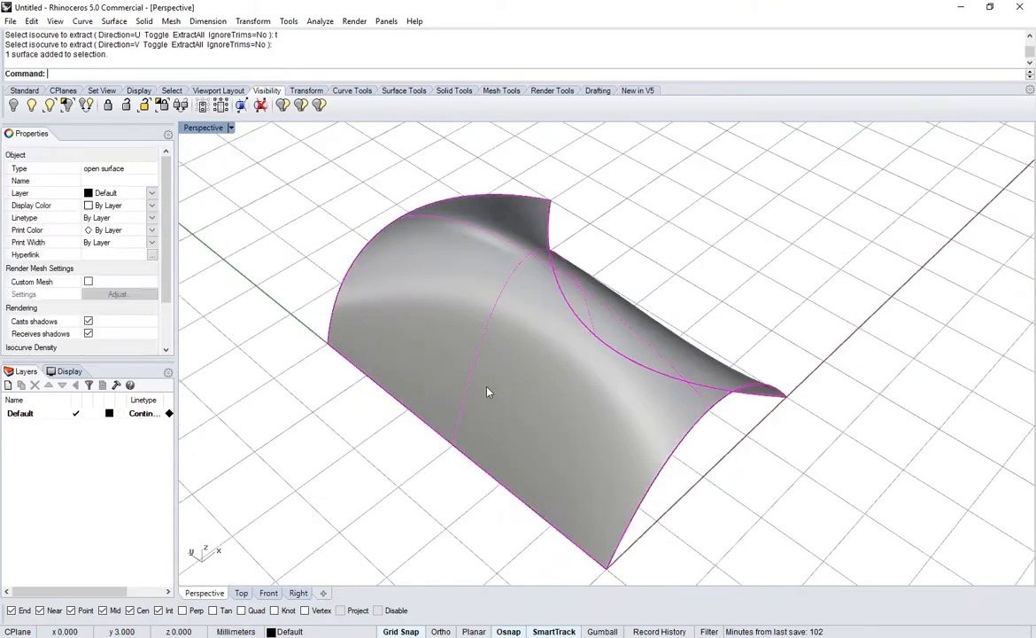
{"action": "right_click_drag", "start_coordinate": [609, 411], "coordinate": [636, 379]}
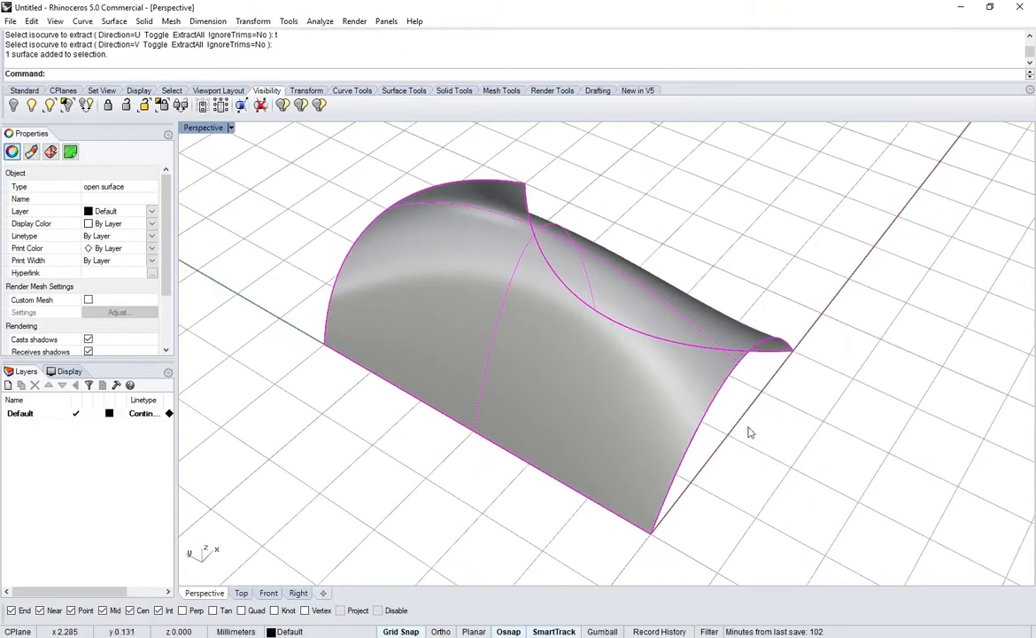
{"action": "left_click", "coordinate": [779, 442]}
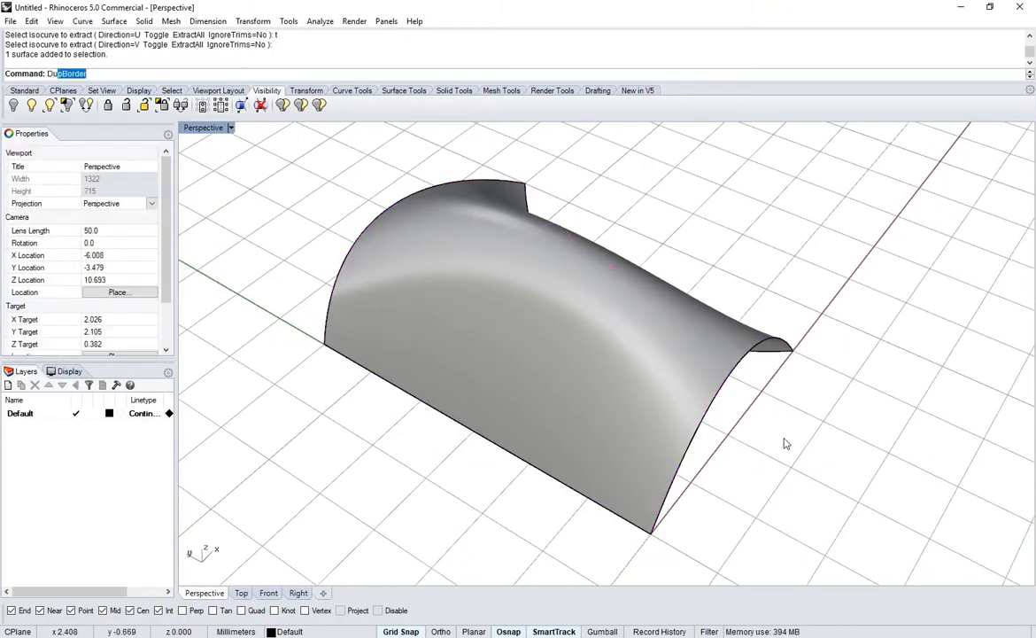
Duplicate the arched surface's border with DupBorder and try to hide the surface
{"action": "type", "text": "Du"}
{"action": "key", "text": "Return"}
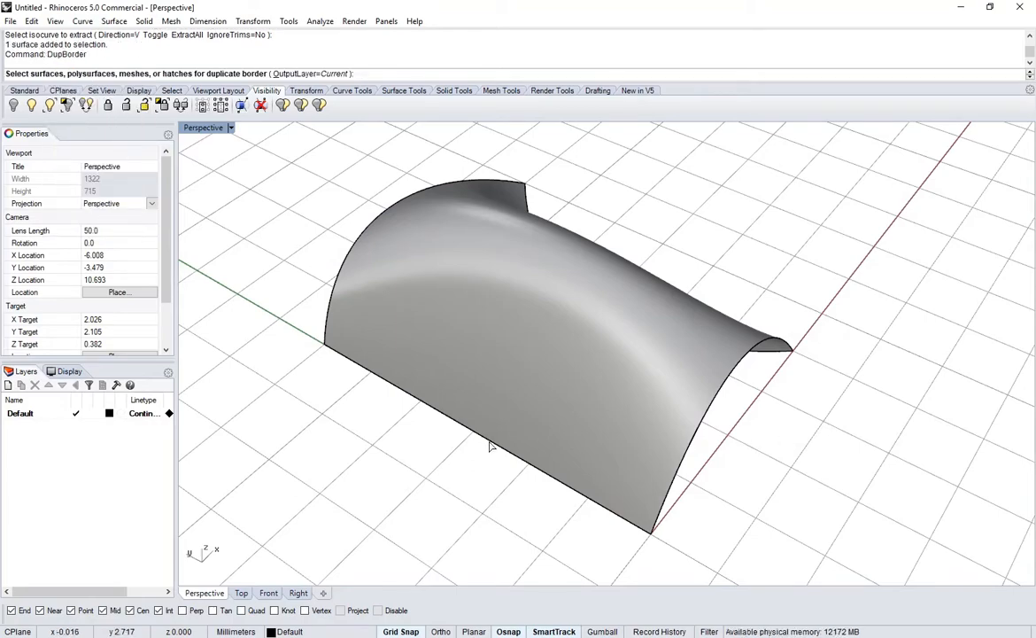
{"action": "left_click", "coordinate": [522, 341]}
{"action": "key", "text": "Return"}
{"action": "right_click_drag", "start_coordinate": [541, 348], "coordinate": [568, 372]}
{"action": "type", "text": "ih"}
{"action": "key", "text": "Return"}
Undo the hide operation and the border duplication
{"action": "key", "text": "ctrl+z"}
{"action": "scroll", "coordinate": [542, 387], "scroll_direction": "down", "scroll_amount": 2}
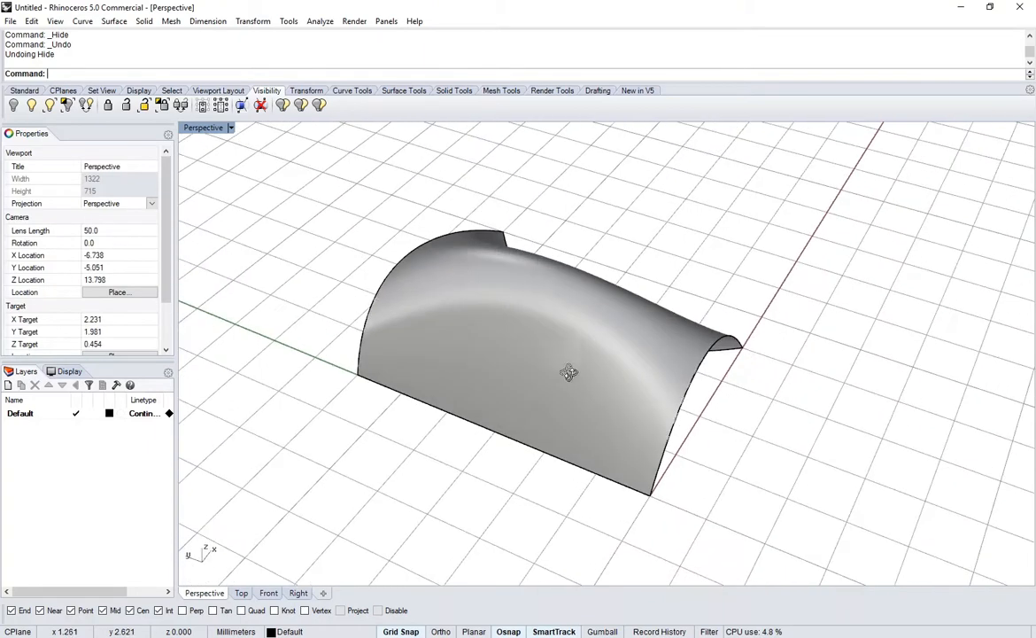
{"action": "key", "text": "ctrl+z"}
Duplicate the arched surface's face border with DupFaceBorder and view the resulting curve around the surface
{"action": "type", "text": "Dup"}
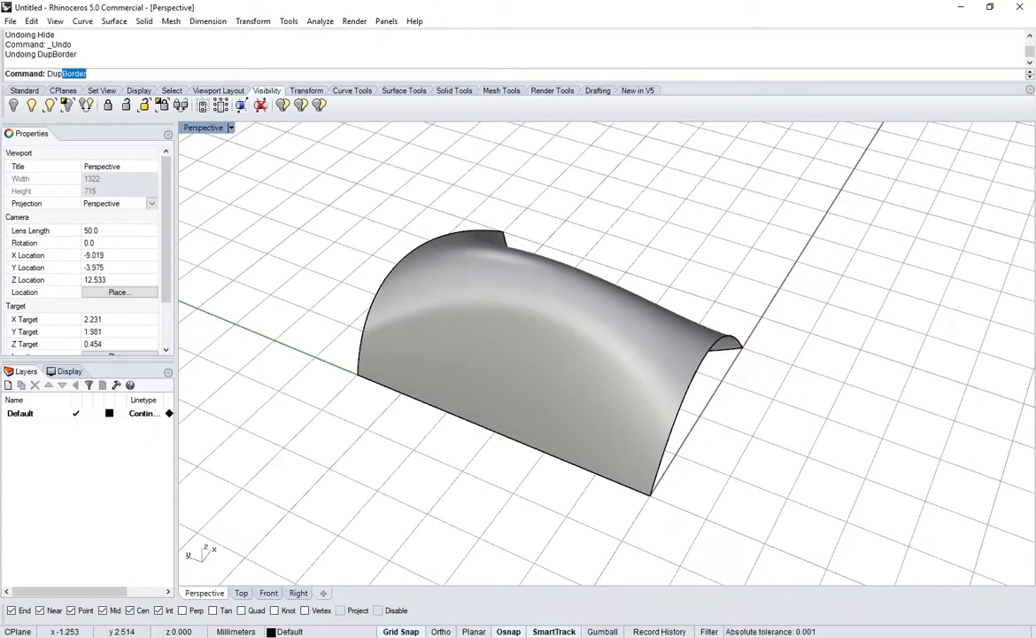
{"action": "type", "text": "FaceBorder"}
{"action": "key", "text": "Return"}
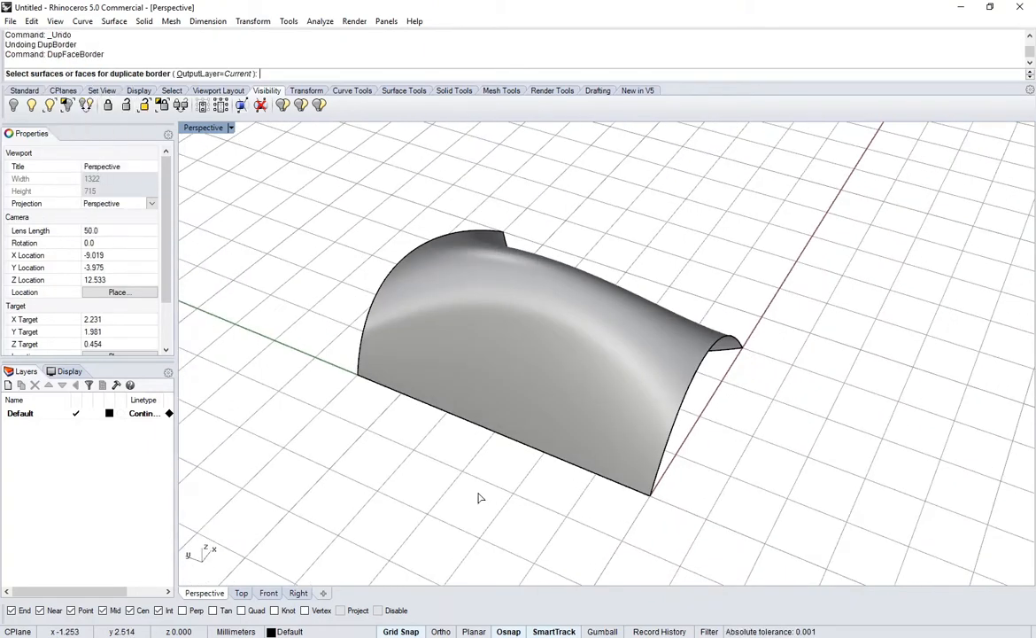
{"action": "left_click", "coordinate": [530, 410]}
{"action": "key", "text": "Return"}
{"action": "right_click_drag", "start_coordinate": [597, 396], "coordinate": [385, 214]}
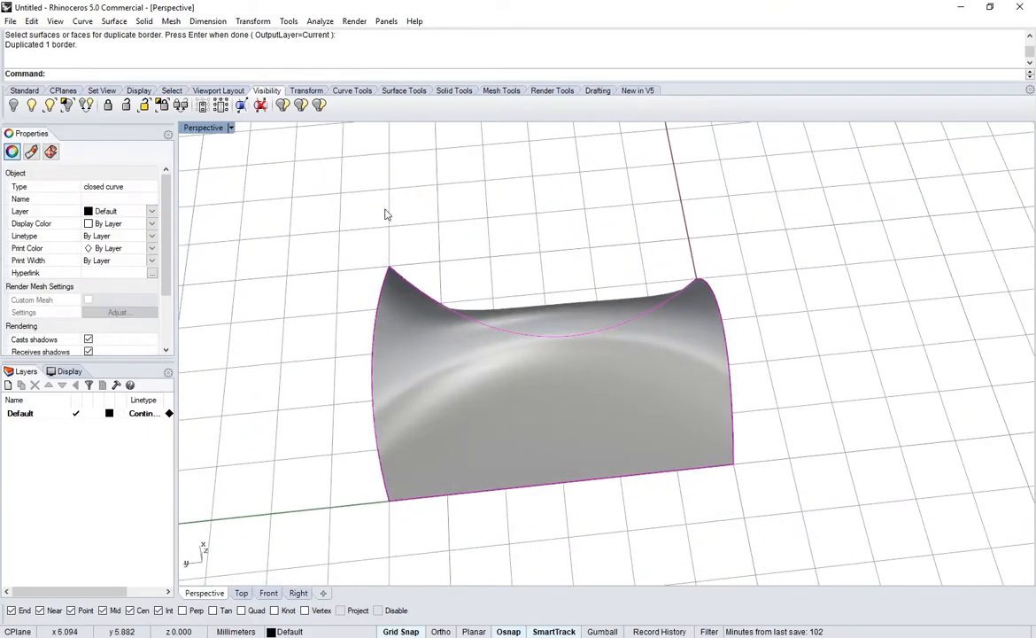
{"action": "right_click_drag", "start_coordinate": [686, 455], "coordinate": [643, 389]}
Delete the duplicated border curve
{"action": "right_click_drag", "start_coordinate": [592, 430], "coordinate": [671, 431]}
{"action": "key", "text": "Return"}
{"action": "right_click_drag", "start_coordinate": [677, 470], "coordinate": [708, 446]}
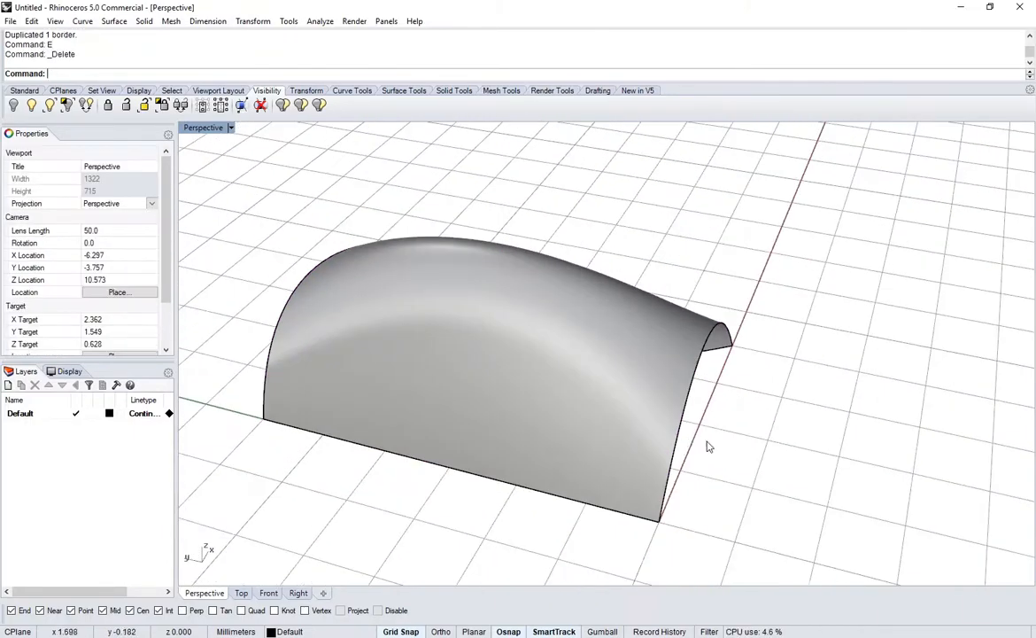
Extract the arched surface's edges and isocurves as curves with ExtractWireframe
{"action": "left_click", "coordinate": [622, 427]}
{"action": "right_click_drag", "start_coordinate": [623, 426], "coordinate": [558, 332]}
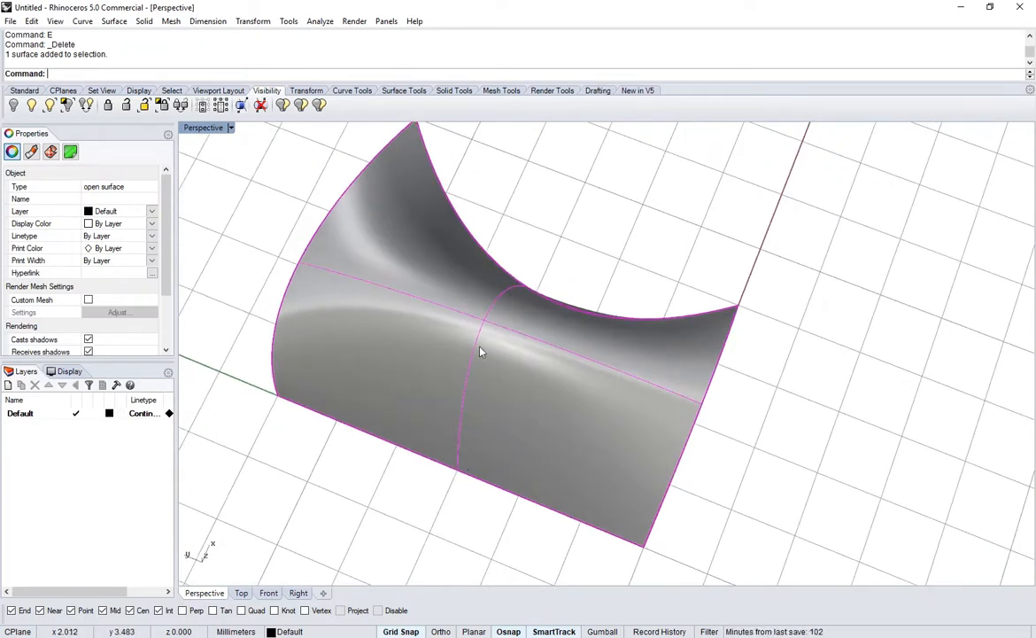
{"action": "right_click_drag", "start_coordinate": [464, 350], "coordinate": [591, 325]}
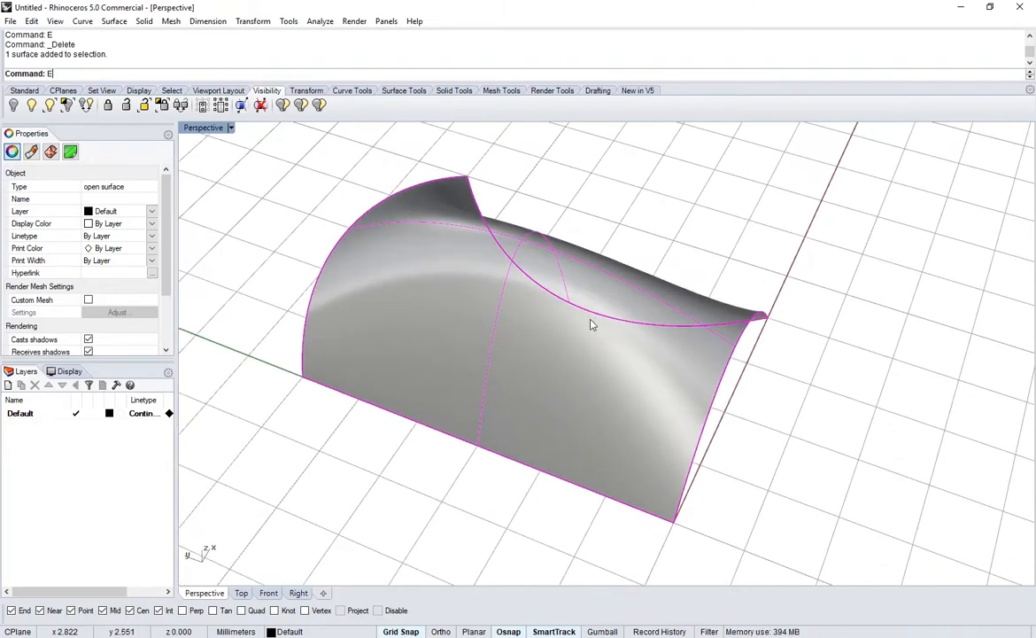
{"action": "type", "text": "ctIsocurve"}
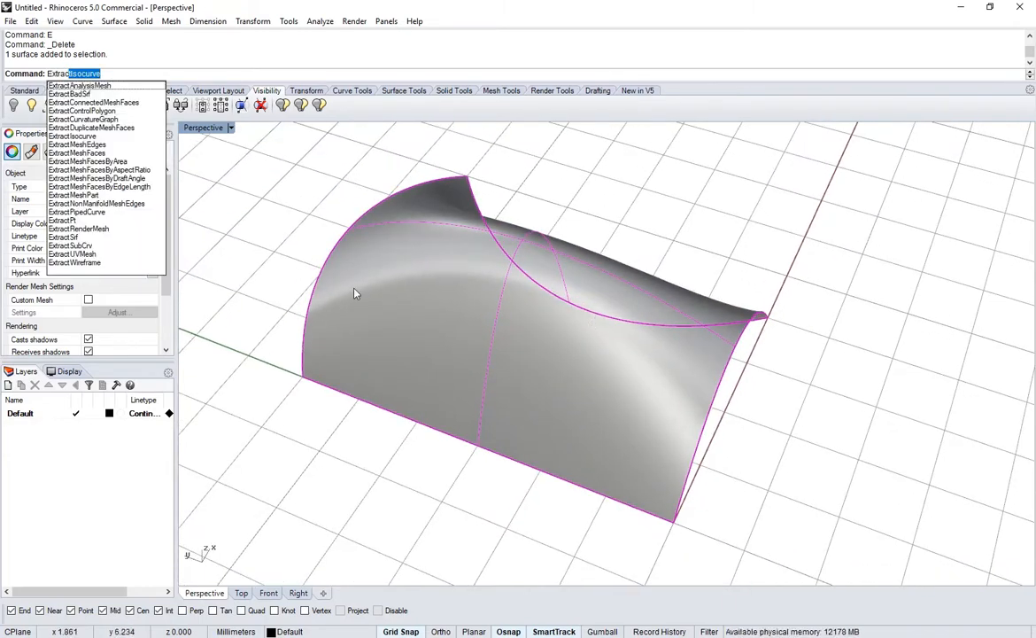
{"action": "left_click", "coordinate": [90, 265]}
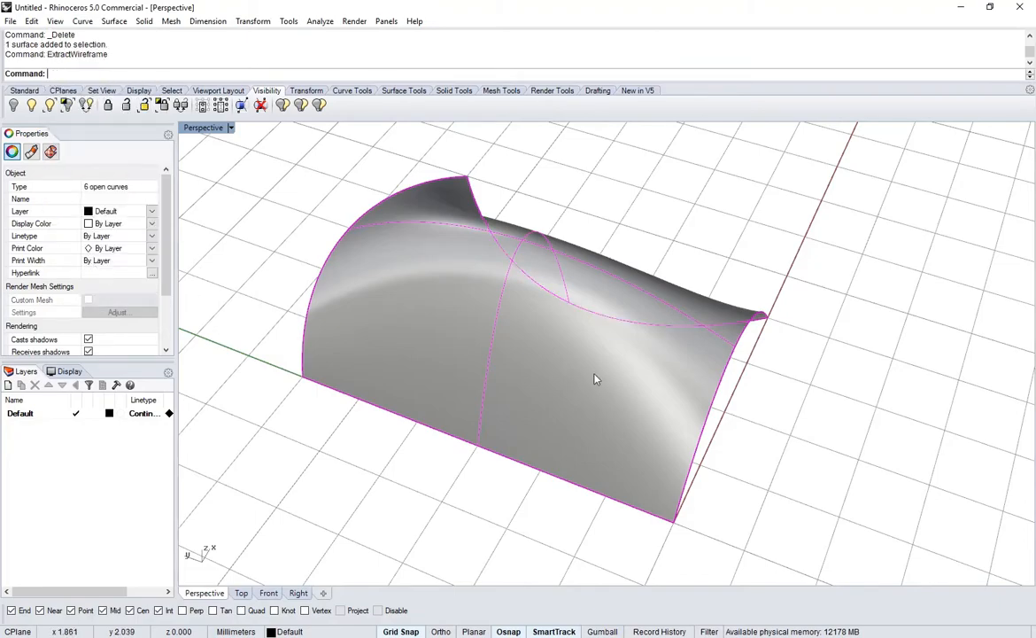
Try hiding geometry to isolate the extracted wireframe, and undo both the hide and the wireframe extraction
{"action": "scroll", "coordinate": [595, 375], "scroll_direction": "down", "scroll_amount": 4}
{"action": "type", "text": "HH"}
{"action": "key", "text": "Return"}
{"action": "key", "text": "ctrl+h"}
{"action": "right_click_drag", "start_coordinate": [595, 380], "coordinate": [571, 378]}
{"action": "key", "text": "ctrl+z"}
{"action": "key", "text": "ctrl+z"}
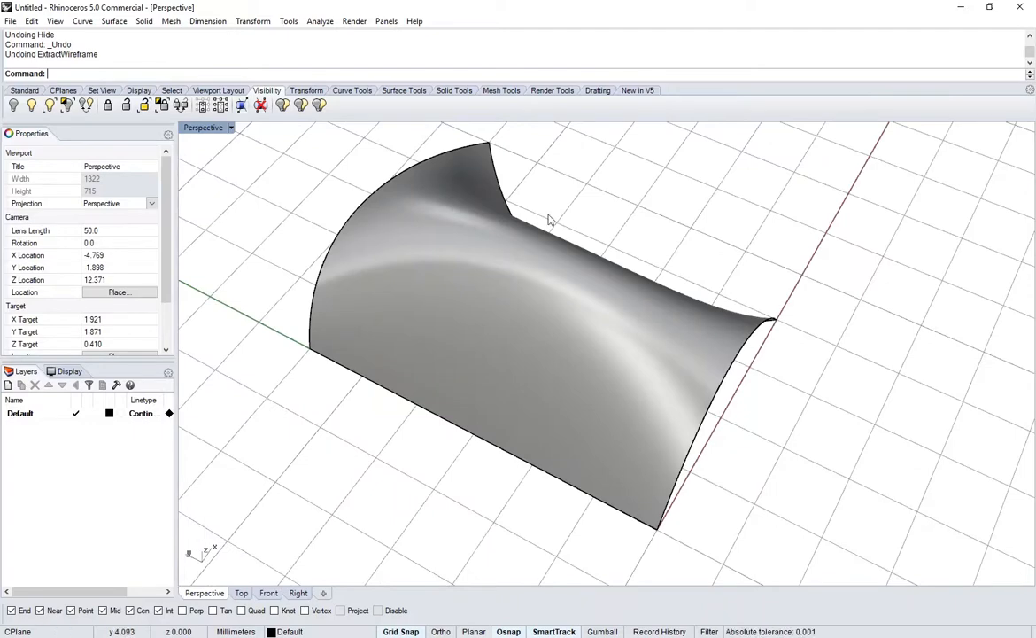
Set the arched surface's isocurve density to 10
{"action": "right_click_drag", "start_coordinate": [550, 220], "coordinate": [526, 308]}
{"action": "left_click", "coordinate": [531, 259]}
{"action": "scroll", "coordinate": [531, 260], "scroll_direction": "up", "scroll_amount": 2}
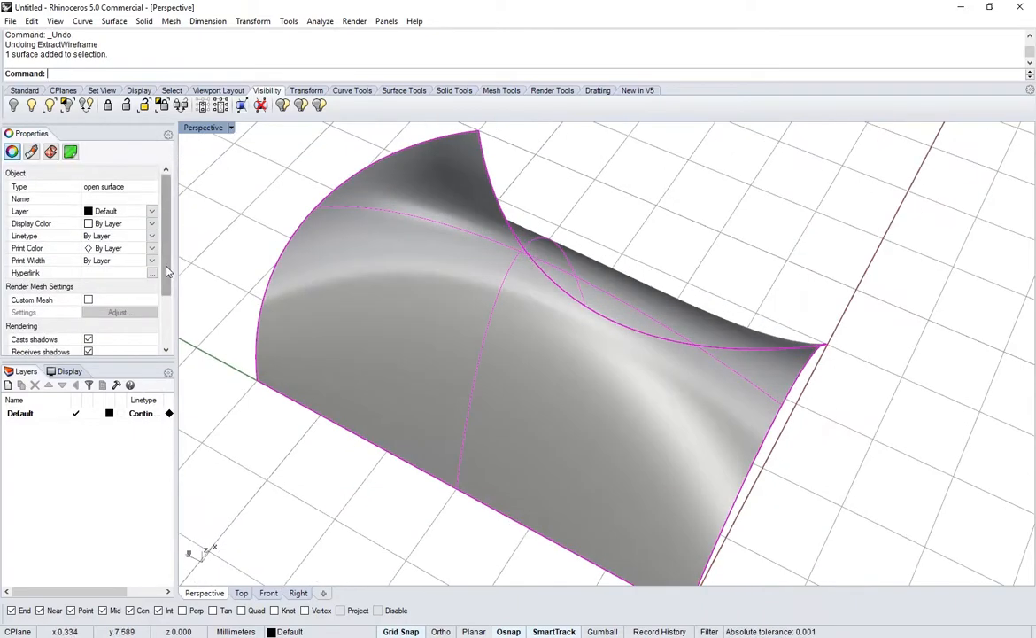
{"action": "key", "text": "Escape"}
{"action": "left_click", "coordinate": [511, 450]}
{"action": "scroll", "coordinate": [145, 235], "scroll_direction": "down", "scroll_amount": 3}
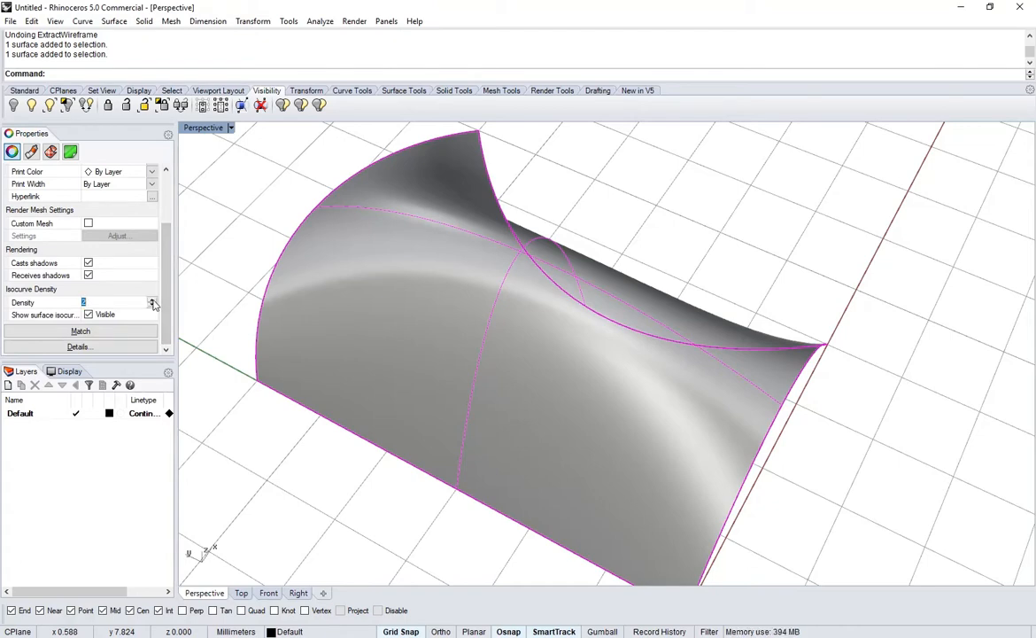
{"action": "left_click", "coordinate": [152, 302]}
{"action": "left_click", "coordinate": [152, 302]}
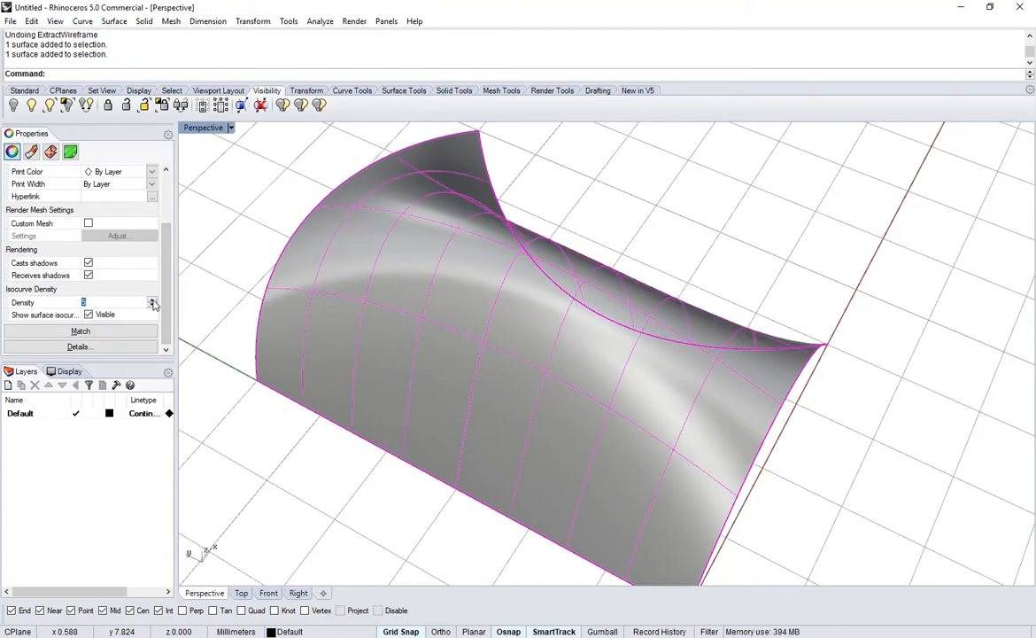
{"action": "right_click_drag", "start_coordinate": [513, 345], "coordinate": [527, 377]}
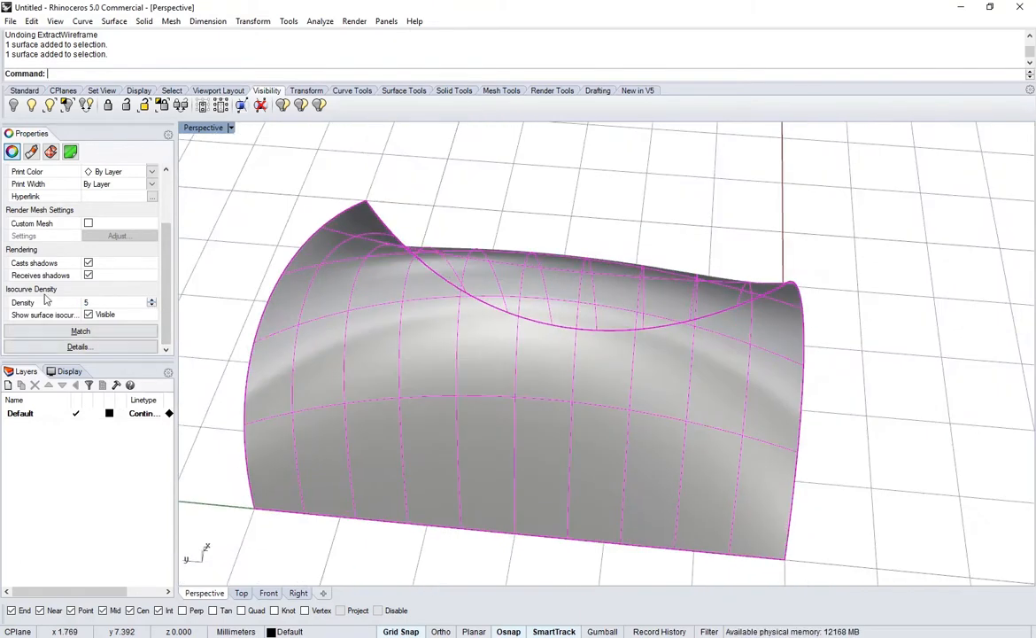
{"action": "left_click", "coordinate": [152, 302]}
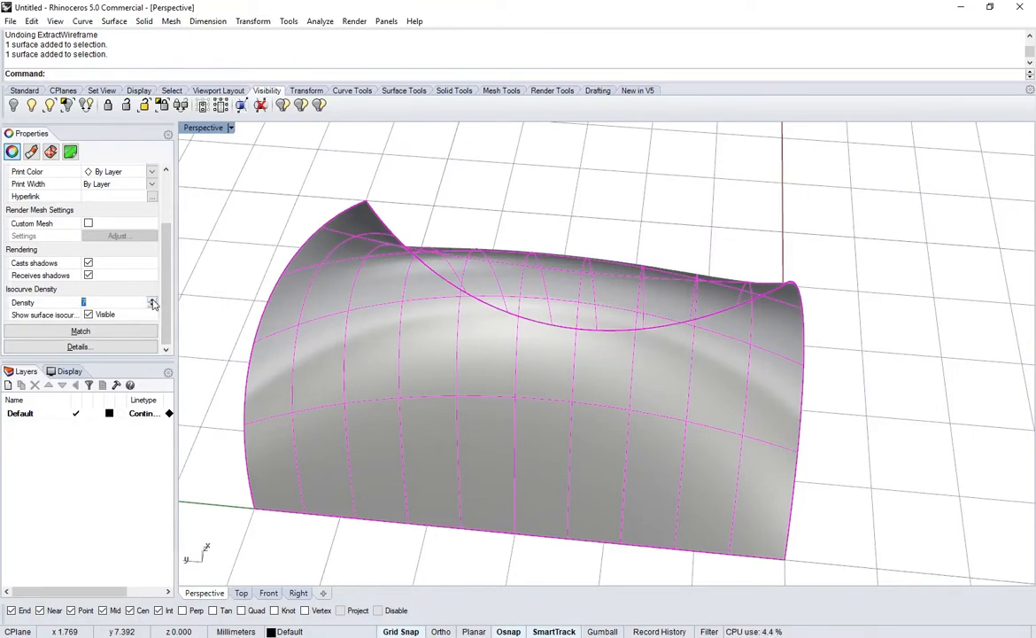
{"action": "mouse_move", "coordinate": [518, 352]}
{"action": "right_mouse_down"}
{"action": "mouse_move", "coordinate": [439, 400]}
{"action": "mouse_move", "coordinate": [401, 362]}
{"action": "mouse_move", "coordinate": [524, 371]}
{"action": "right_mouse_up"}
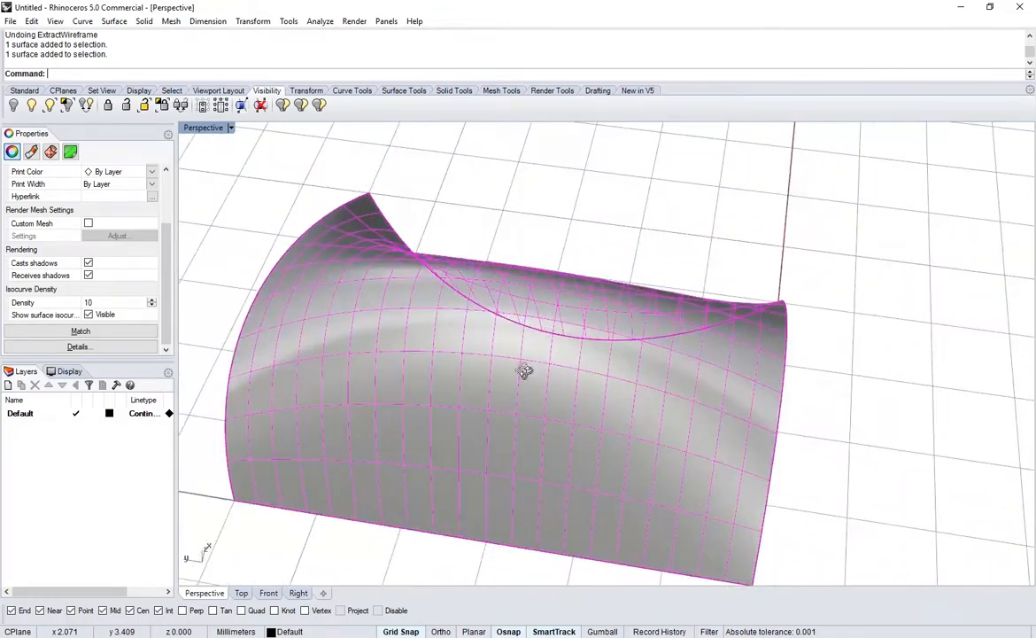
Examine the dense isocurve grid on the arched surface from several angles
{"action": "left_click", "coordinate": [683, 269]}
{"action": "scroll", "coordinate": [652, 356], "scroll_direction": "down", "scroll_amount": 4}
{"action": "right_click_drag", "start_coordinate": [728, 341], "coordinate": [673, 342]}
{"action": "left_click", "coordinate": [652, 363]}
{"action": "scroll", "coordinate": [651, 367], "scroll_direction": "up", "scroll_amount": 4}
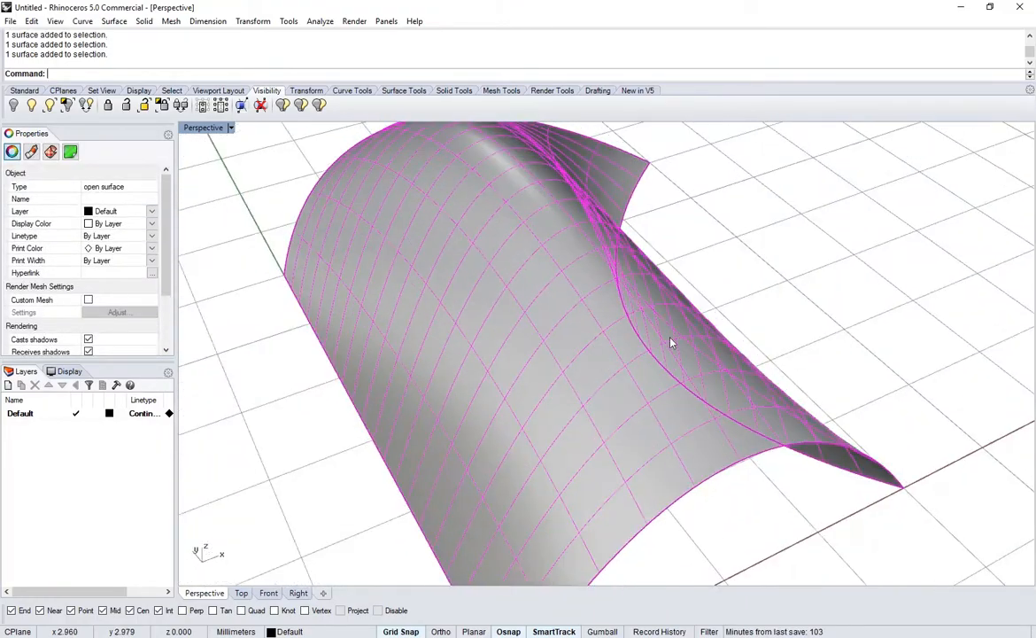
{"action": "left_click", "coordinate": [760, 311]}
{"action": "scroll", "coordinate": [763, 310], "scroll_direction": "down", "scroll_amount": 4}
{"action": "right_click_drag", "start_coordinate": [763, 310], "coordinate": [670, 388]}
Extract the arched surface's dense isocurve grid as curves with ExtractWireframe
{"action": "left_click", "coordinate": [641, 337]}
{"action": "right_click_drag", "start_coordinate": [733, 301], "coordinate": [751, 414]}
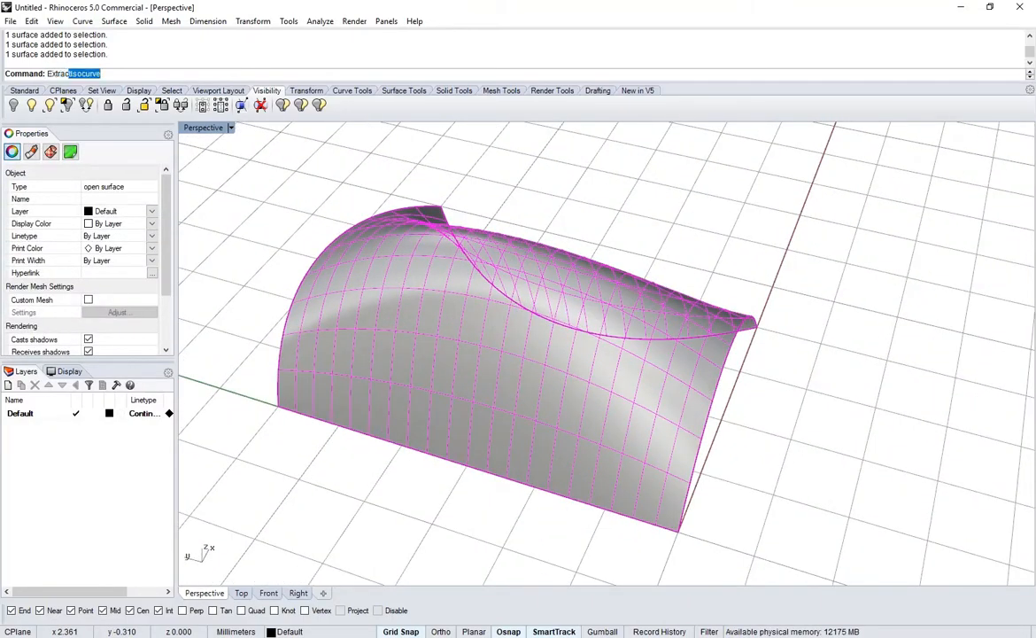
{"action": "type", "text": "t"}
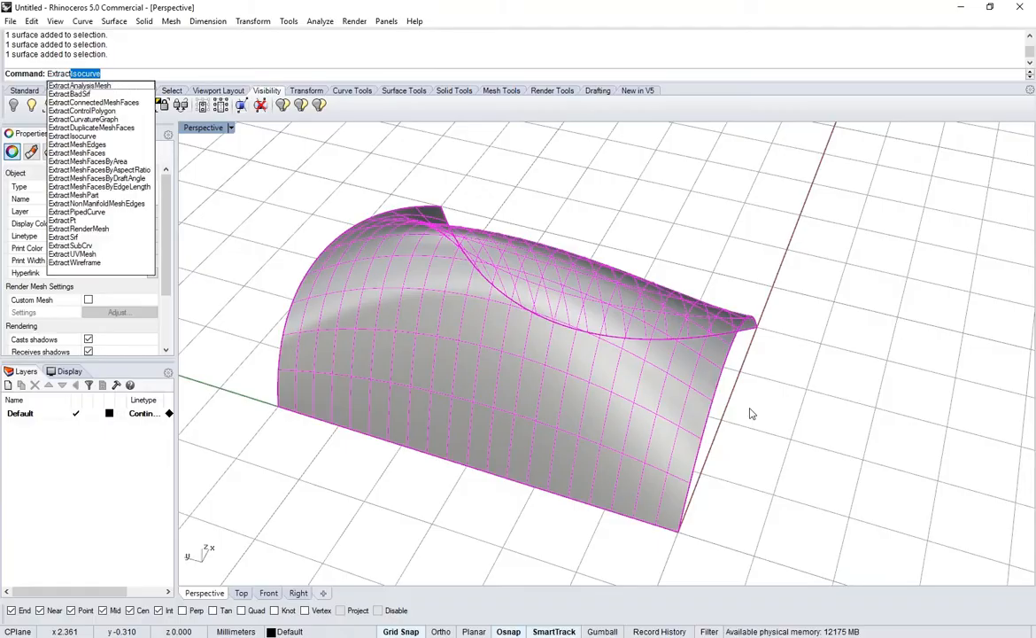
{"action": "left_click", "coordinate": [95, 263]}
Invert the selection and hide the arched surface to view the extracted wireframe curves alone
{"action": "key", "text": "ctrl+i"}
{"action": "key", "text": "ctrl+h"}
{"action": "right_click_drag", "start_coordinate": [527, 365], "coordinate": [573, 440]}
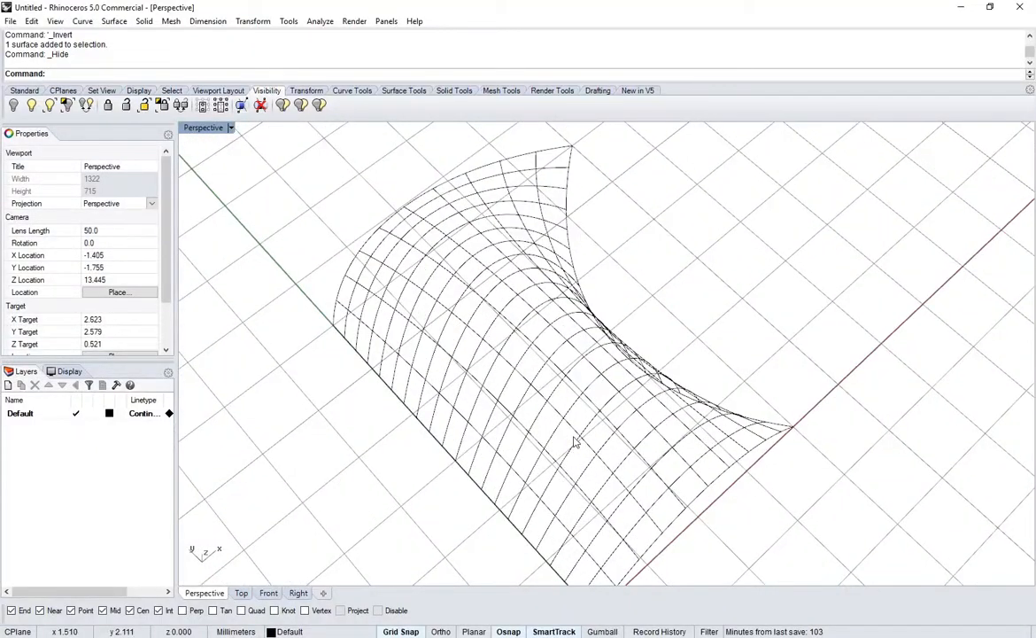
{"action": "right_click_drag", "start_coordinate": [624, 373], "coordinate": [688, 334]}
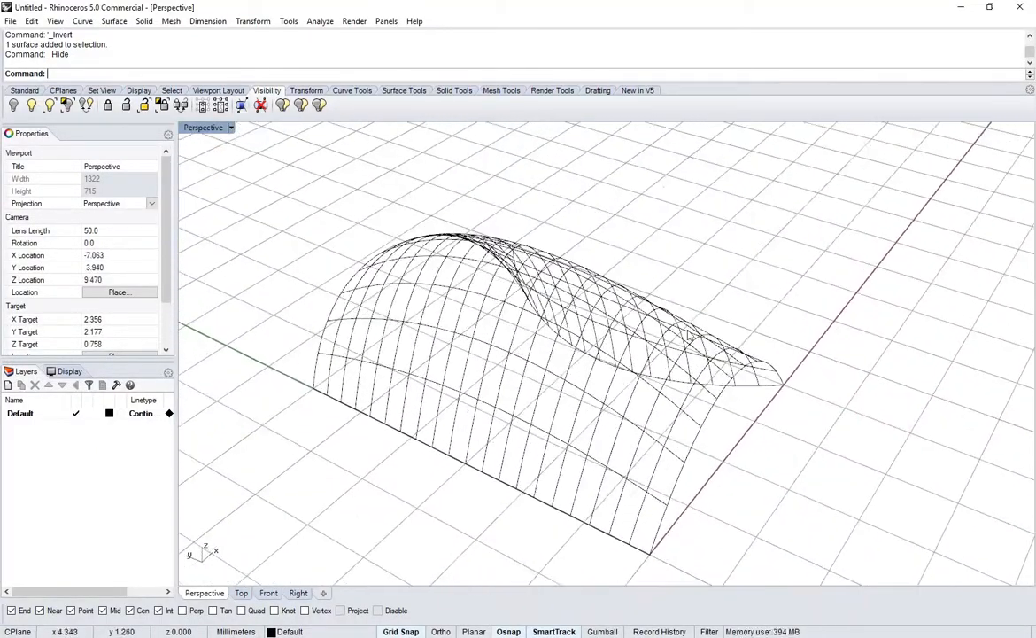
Undo the hiding of the arched surface and view it together with the extracted wireframe
{"action": "key", "text": "ctrl+z"}
{"action": "mouse_move", "coordinate": [744, 424]}
{"action": "right_mouse_down"}
{"action": "mouse_move", "coordinate": [696, 435]}
{"action": "mouse_move", "coordinate": [676, 476]}
{"action": "mouse_move", "coordinate": [694, 456]}
{"action": "right_mouse_up"}
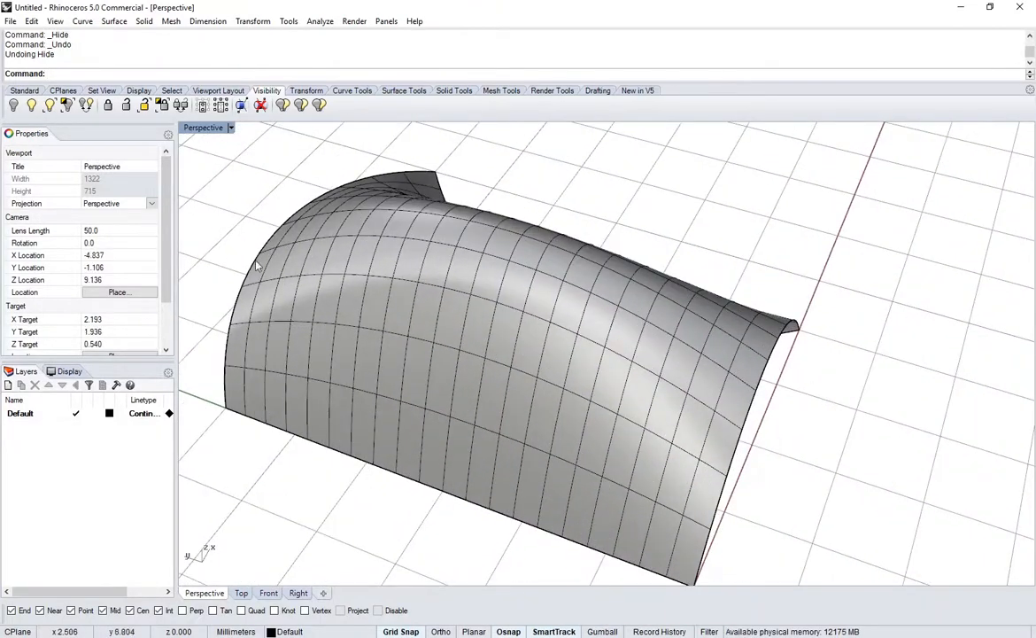
{"action": "mouse_move", "coordinate": [494, 363]}
{"action": "right_mouse_down"}
{"action": "mouse_move", "coordinate": [544, 333]}
{"action": "mouse_move", "coordinate": [561, 356]}
{"action": "right_mouse_up"}
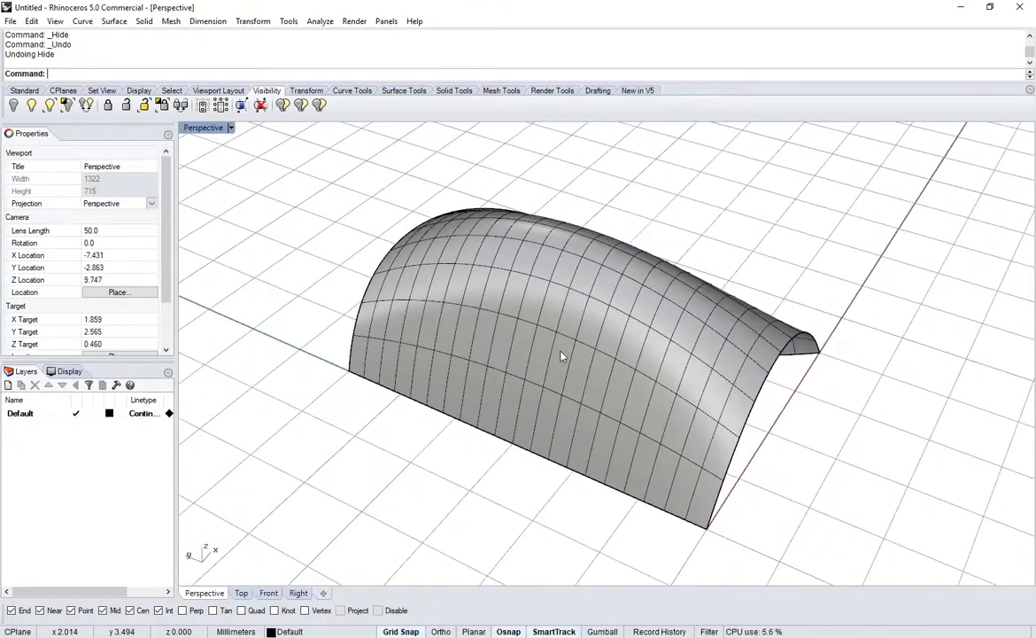